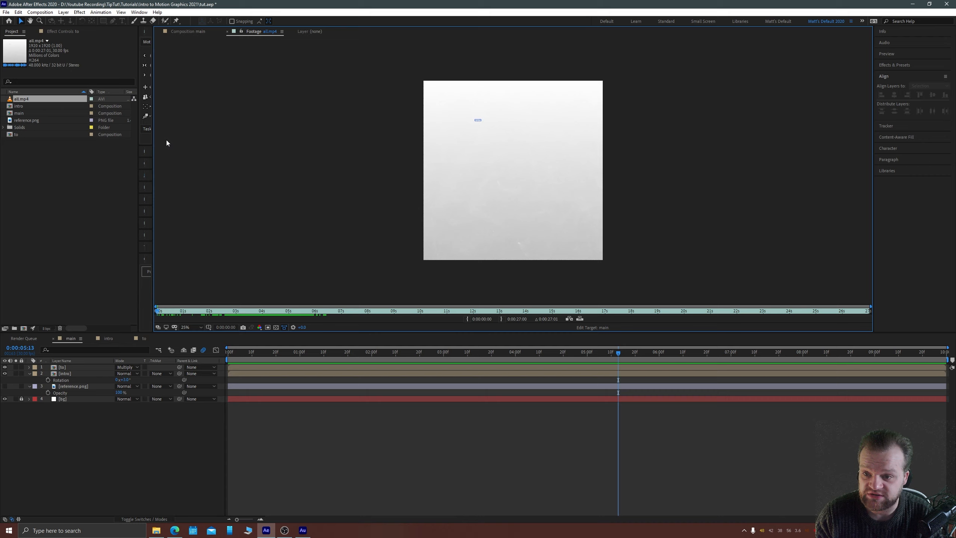
Return to the main composition and show the reference.png layer, framing its MOTION banner
left_click(181, 31)
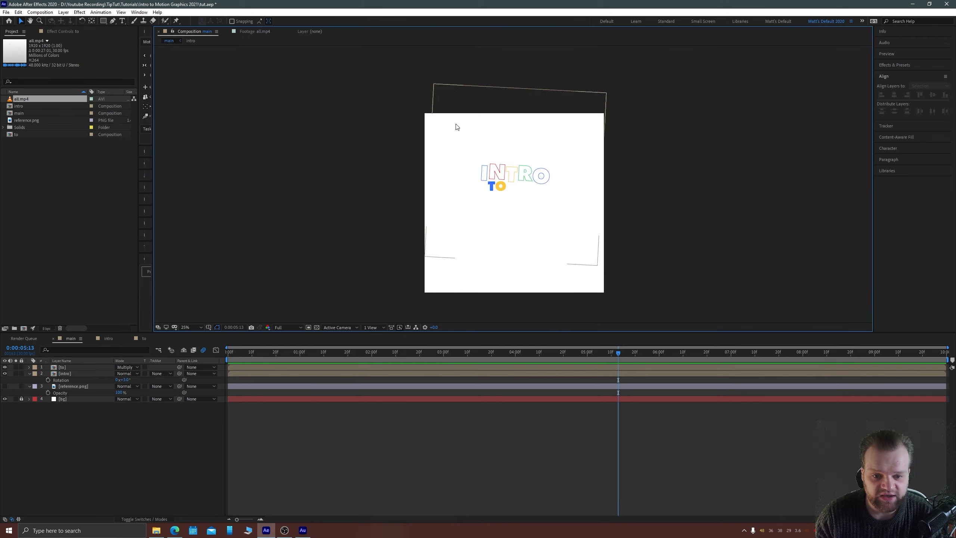
left_click(68, 415)
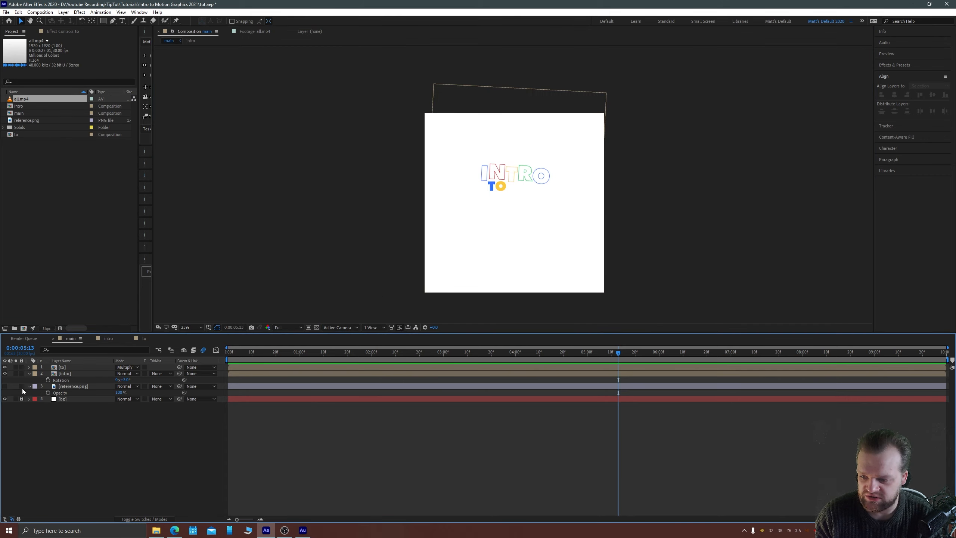
left_click(4, 387)
scroll(481, 248, "up", 2)
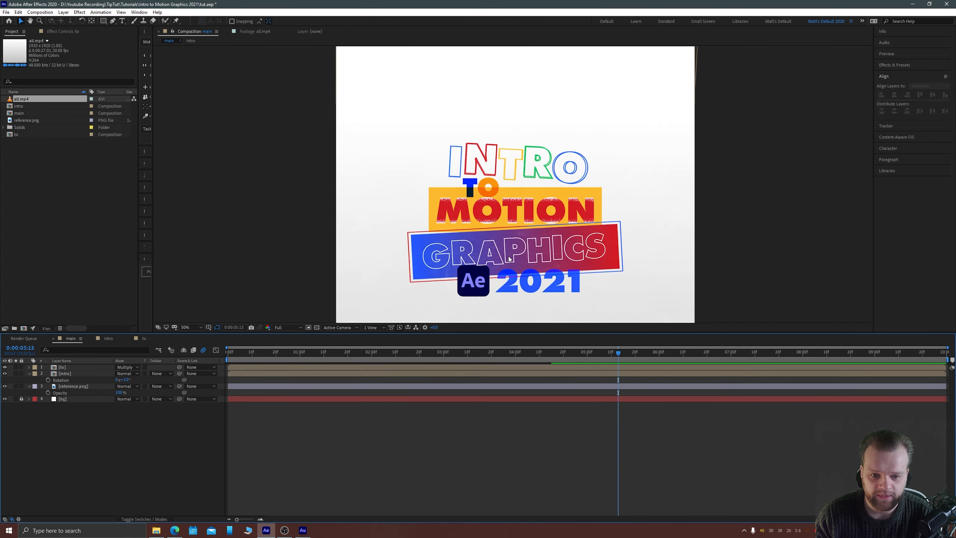
left_click_drag(481, 248, 459, 179)
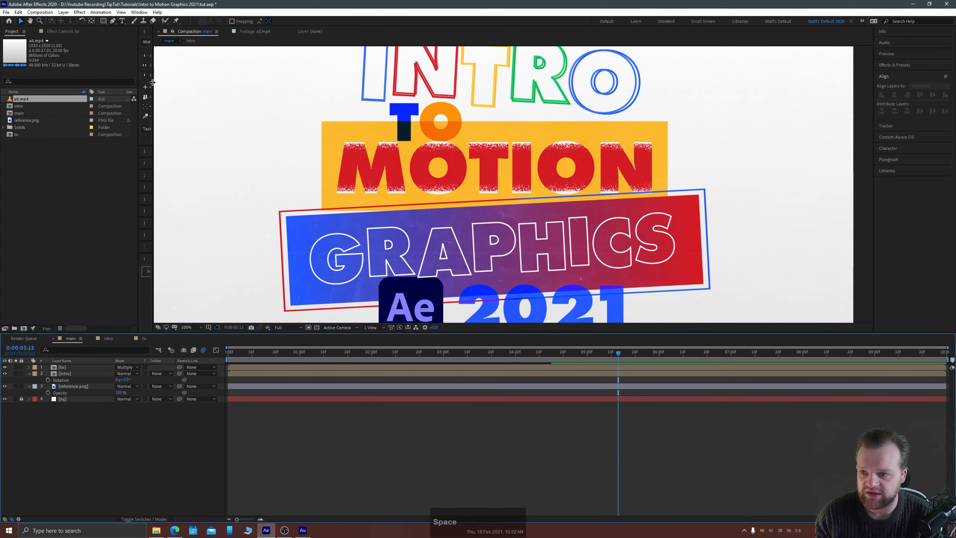
Add a text layer reading "MOTION" near the reference's MOTION banner
key("ctrl+t")
left_click(337, 141)
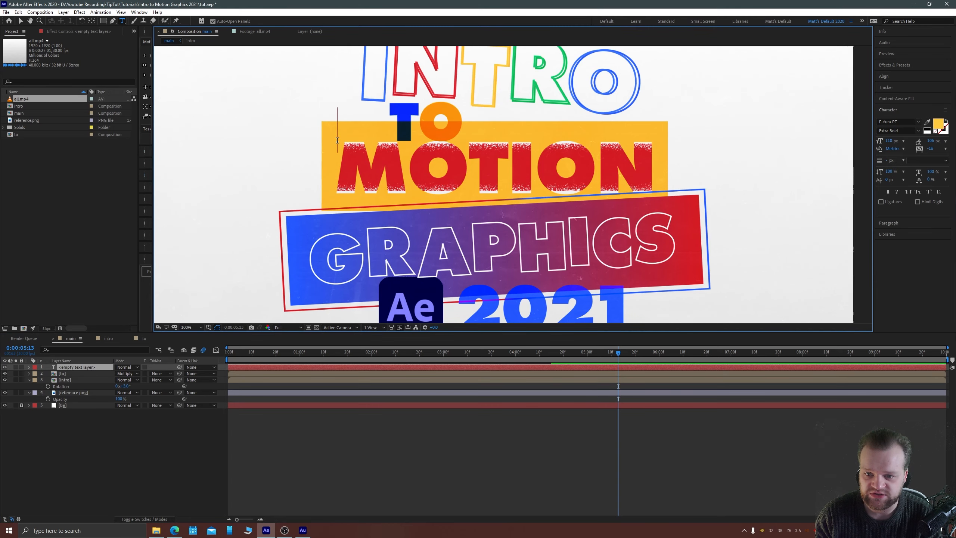
type("MOTION")
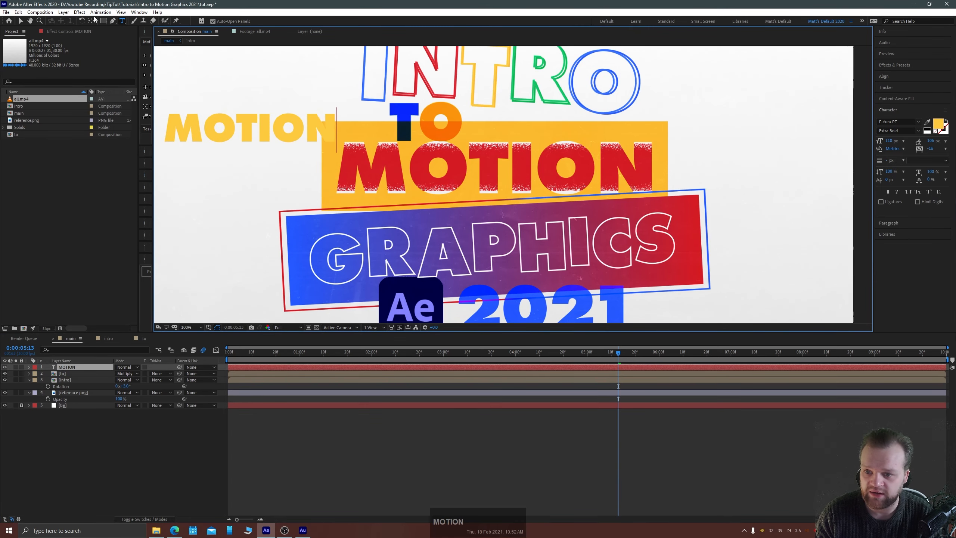
left_click(20, 20)
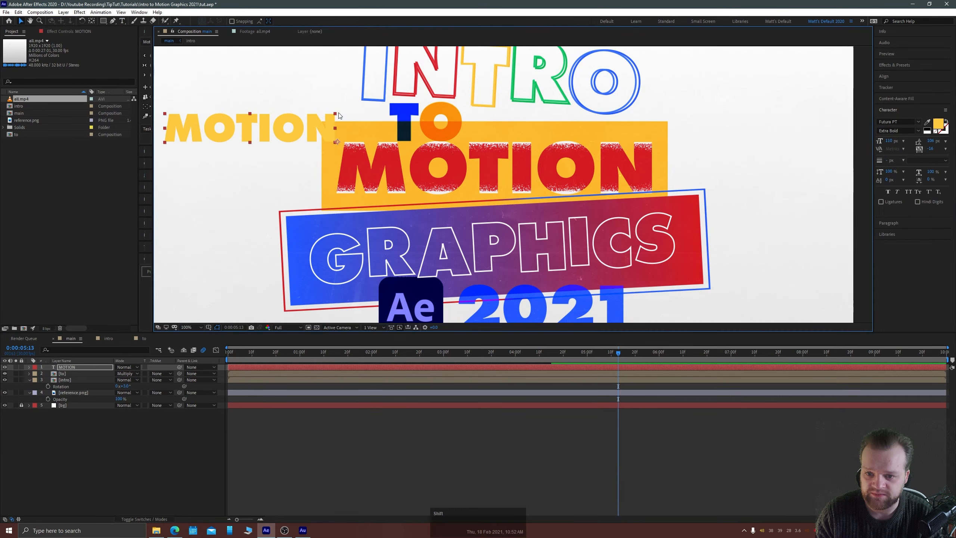
key("Caps_Lock")
key("Caps_Lock")
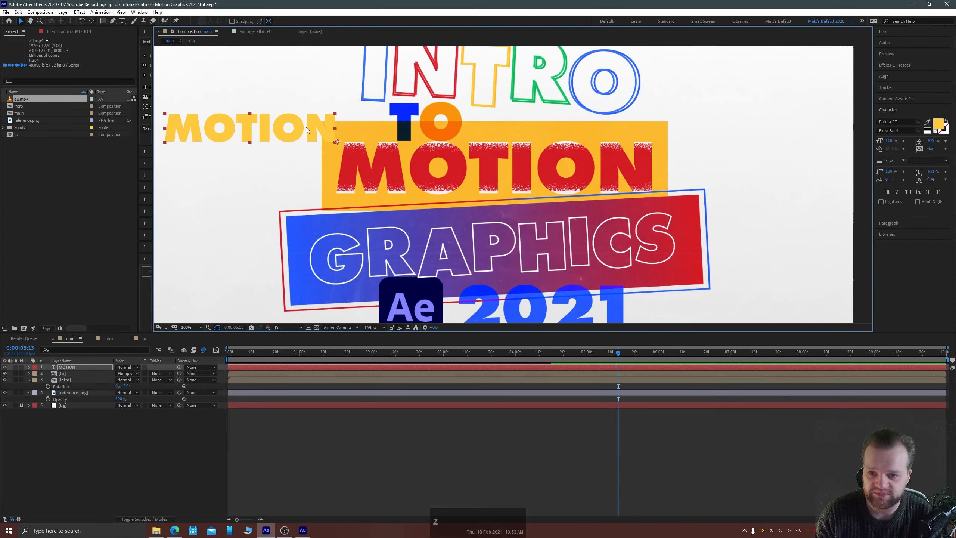
Move and scale the MOTION text to match the reference lettering, and centre its anchor point
left_click_drag(307, 127, 617, 175)
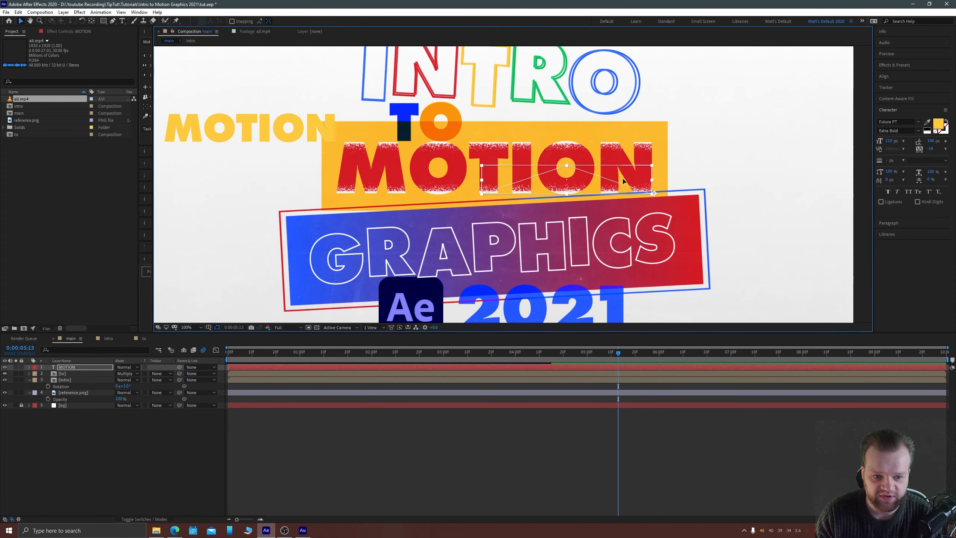
key("Caps_Lock")
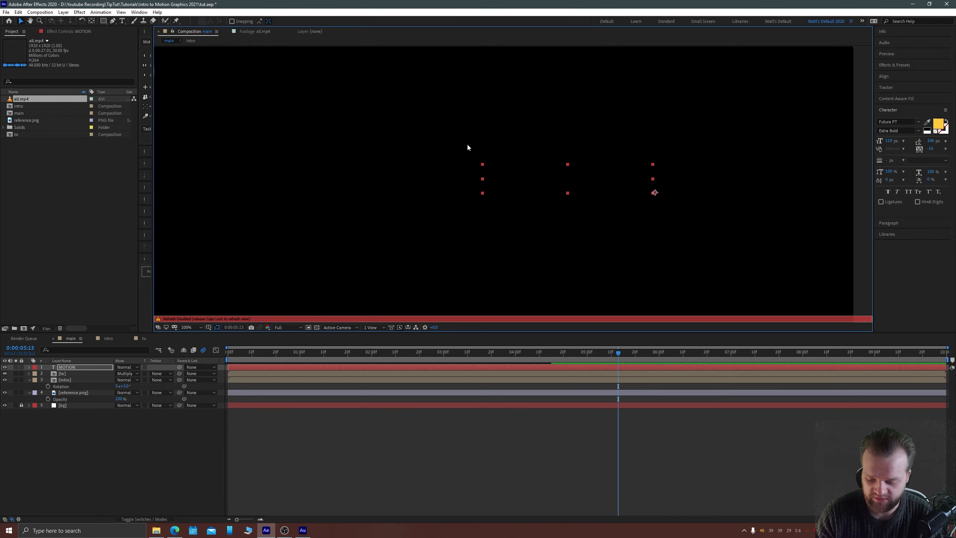
key("Caps_Lock")
left_click_drag(481, 164, 336, 124)
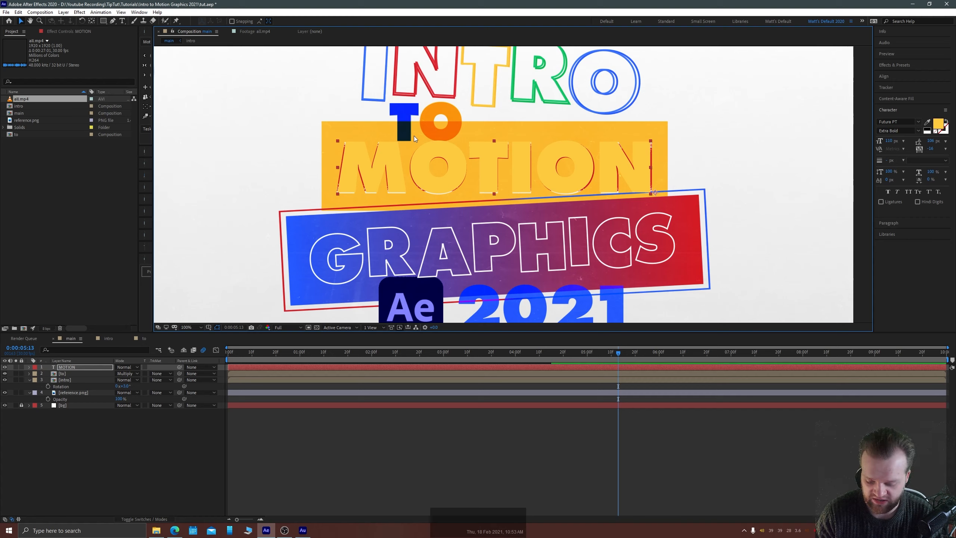
key("ctrl+alt+Home")
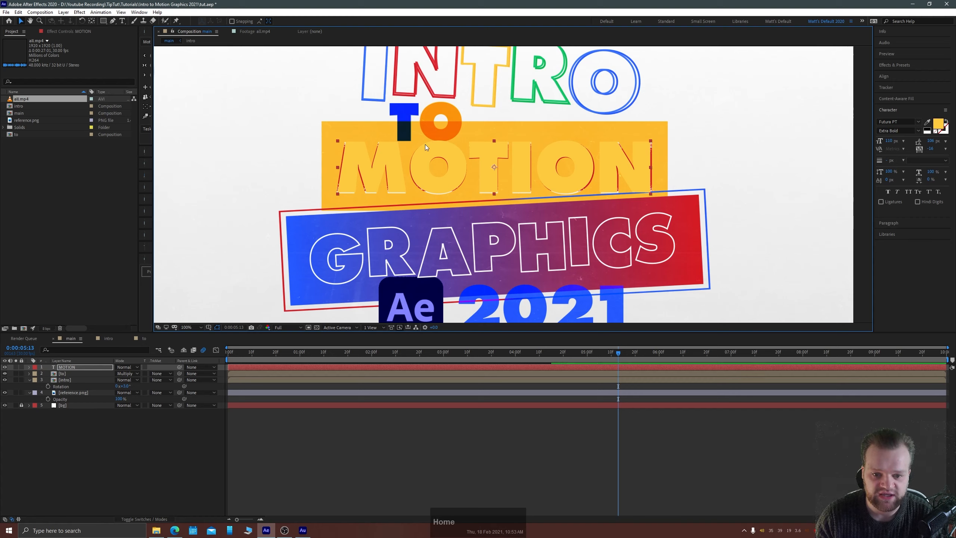
With no layer selected, set the Rectangle tool's fill to the yellow sampled from the new MOTION text
left_click(103, 21)
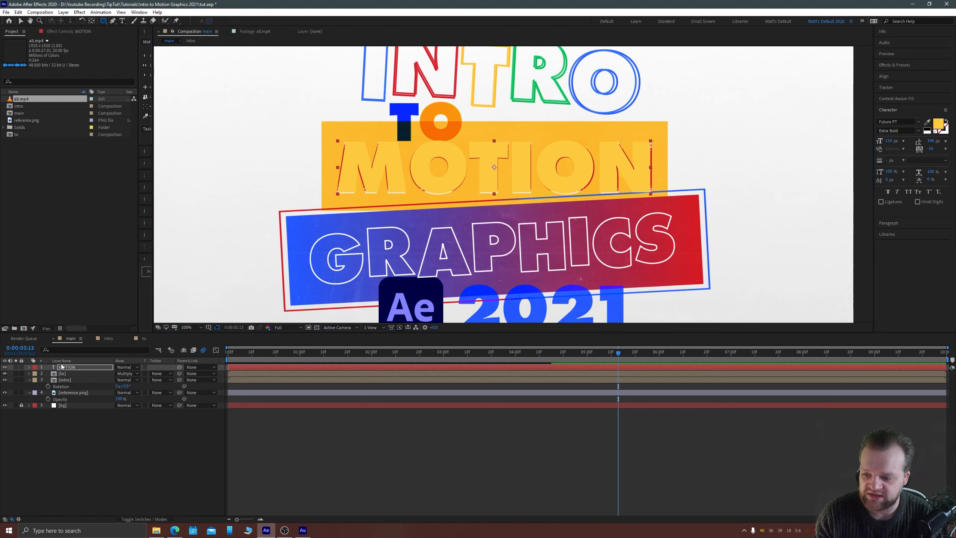
left_click(125, 466)
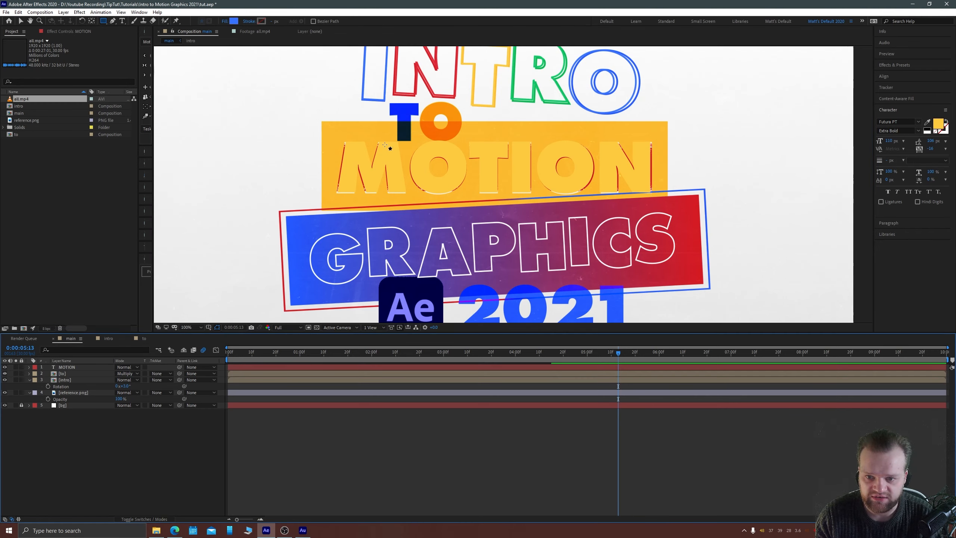
left_click(235, 22)
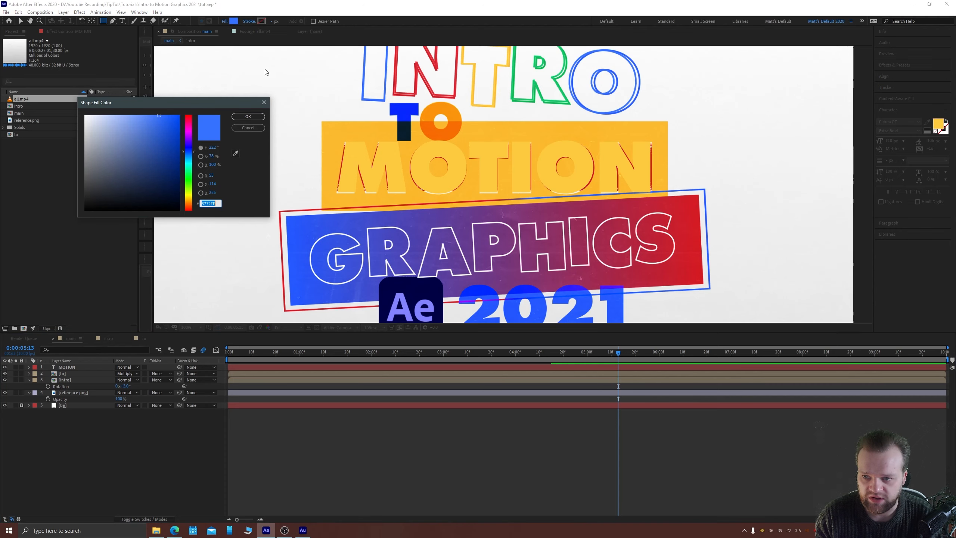
left_click(236, 153)
left_click(336, 138)
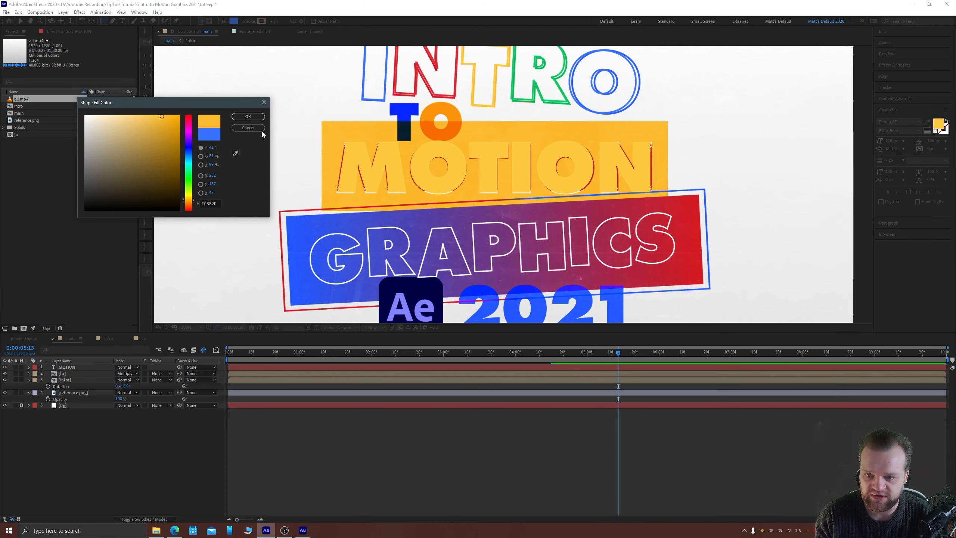
left_click(236, 153)
left_click(353, 152)
key("Return")
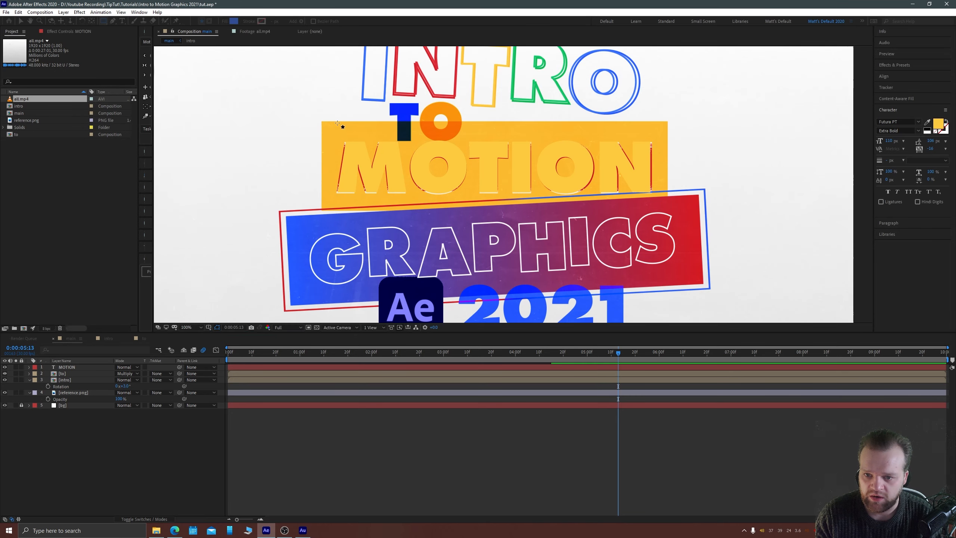
Draw a rectangle covering the reference's yellow MOTION banner, and hide the reference.png layer
left_click_drag(322, 121, 669, 211)
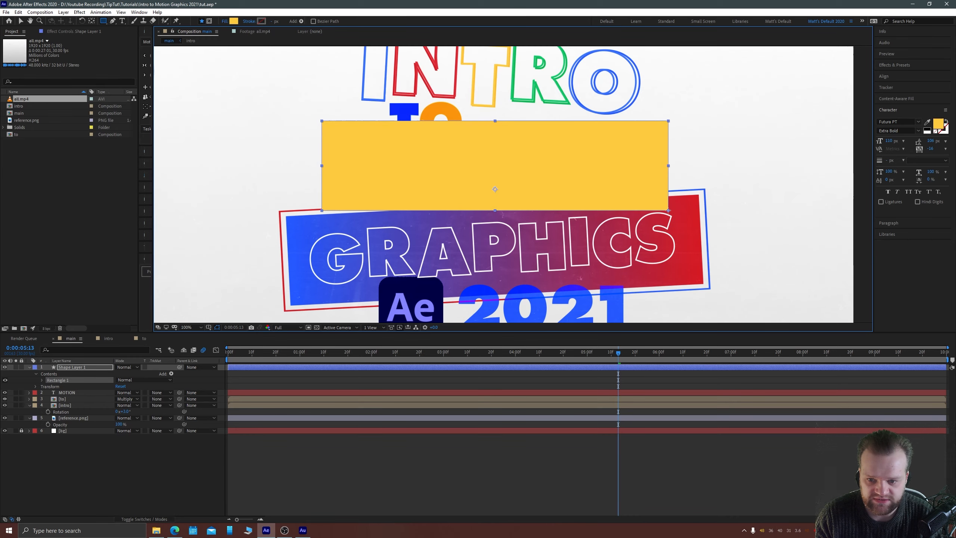
key("v")
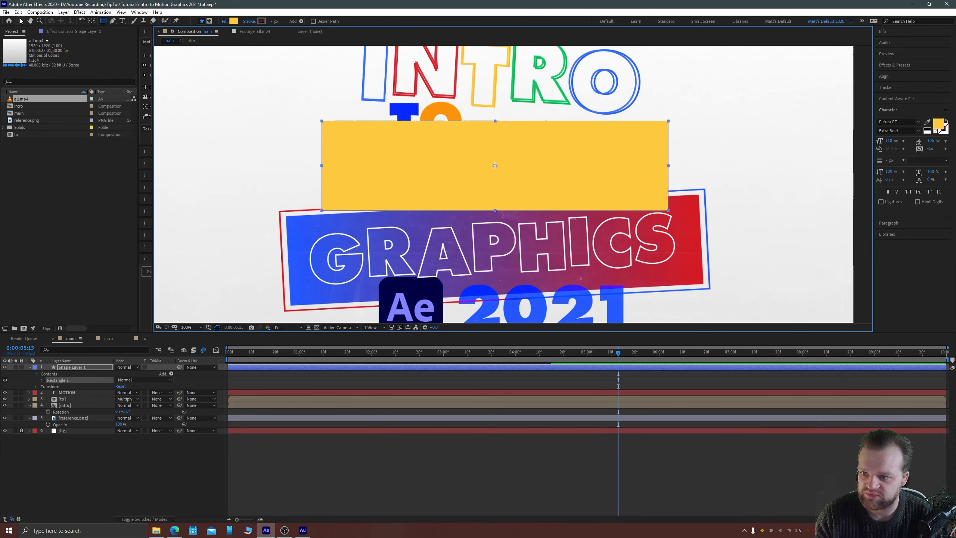
key("comma")
key("comma")
key("comma")
key("comma")
left_click(5, 418)
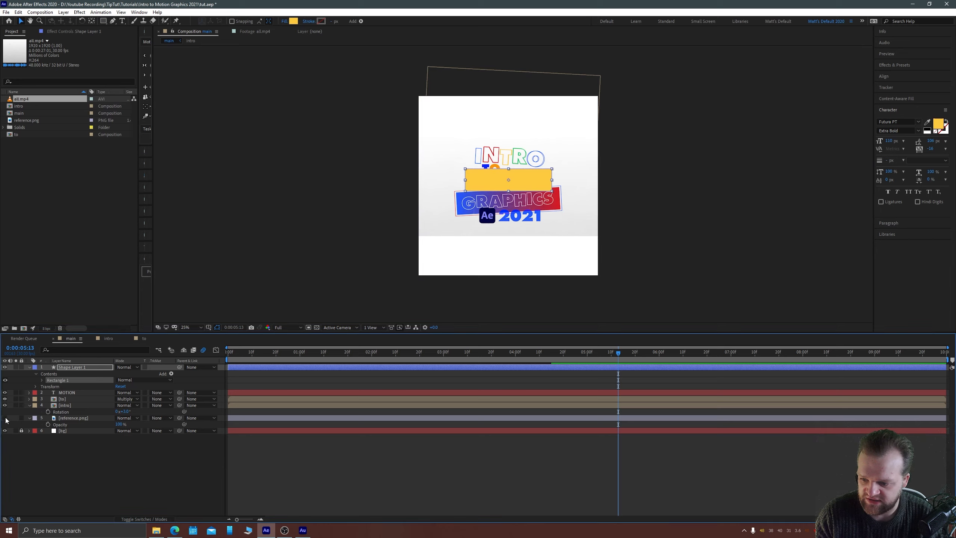
Rename the new shape layer "rectangle" and place it below the MOTION text layer
key("Return")
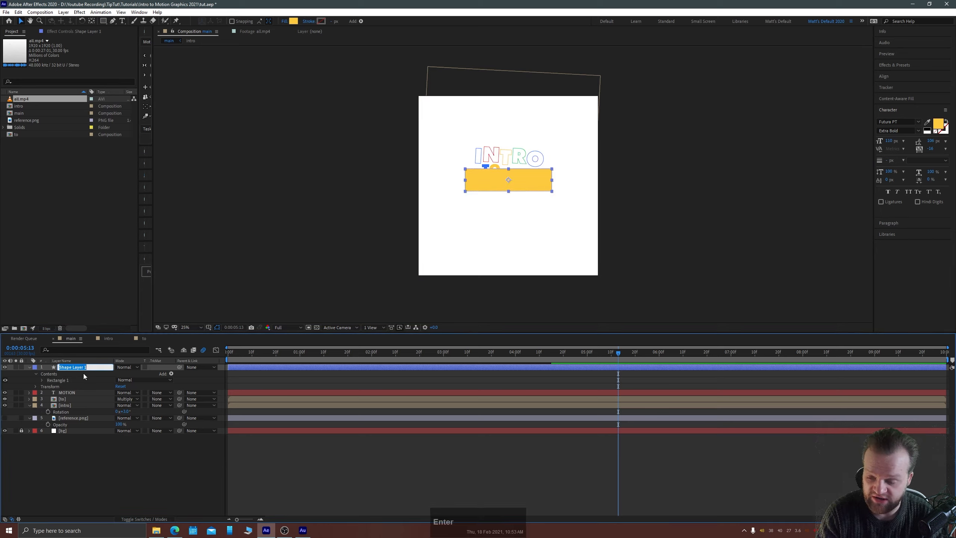
type("rectangle")
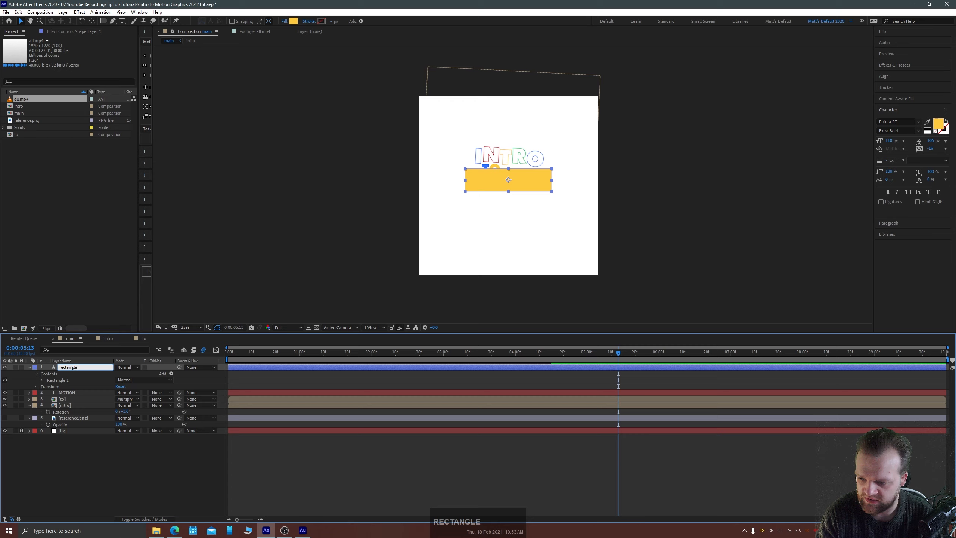
key("Return")
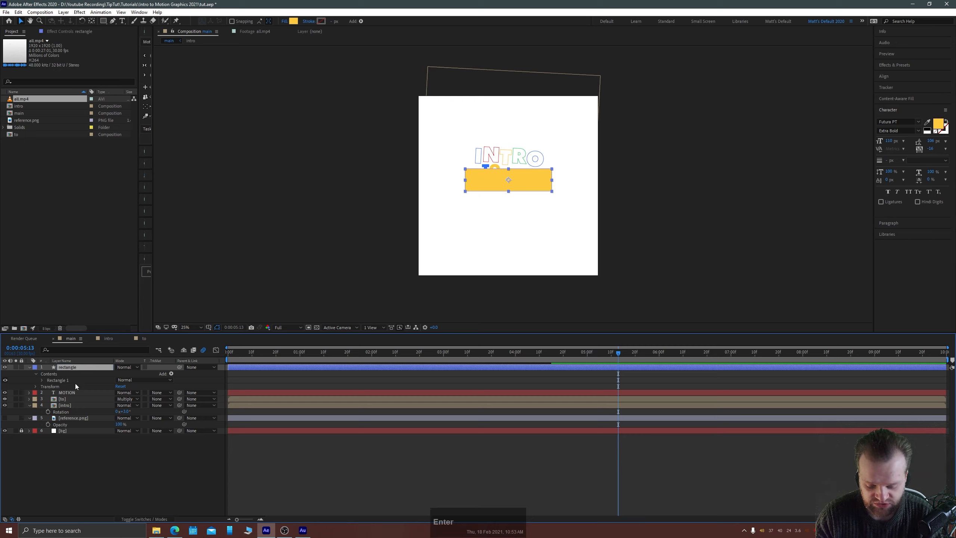
key("ctrl+bracketleft")
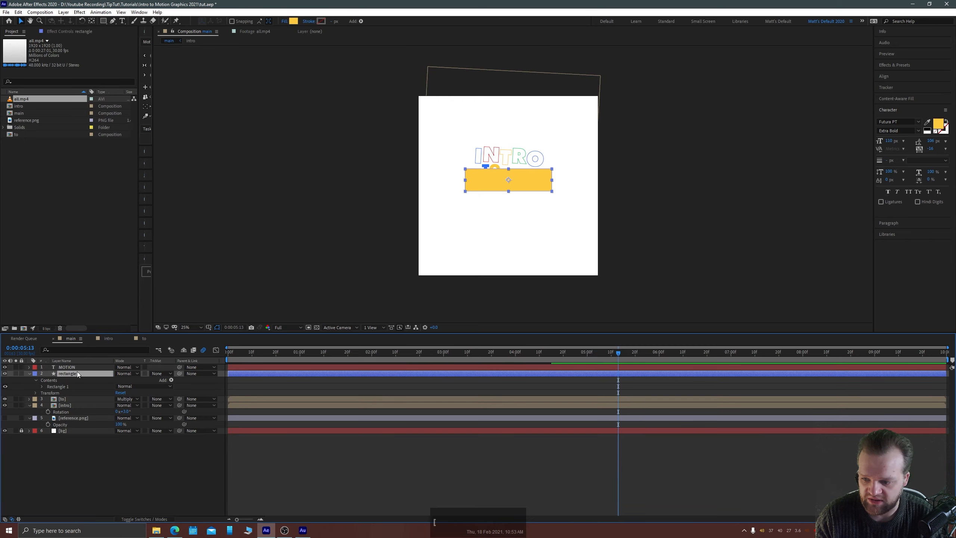
Pre-compose the MOTION and rectangle layers into a new composition named "motion"
left_click(66, 367)
left_click(69, 373, "shift")
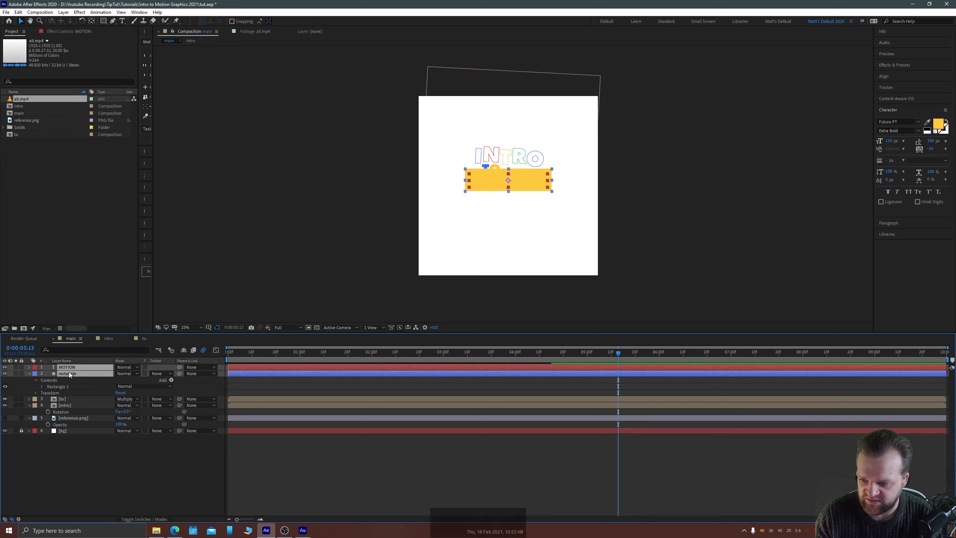
right_click(69, 372)
left_click(115, 325)
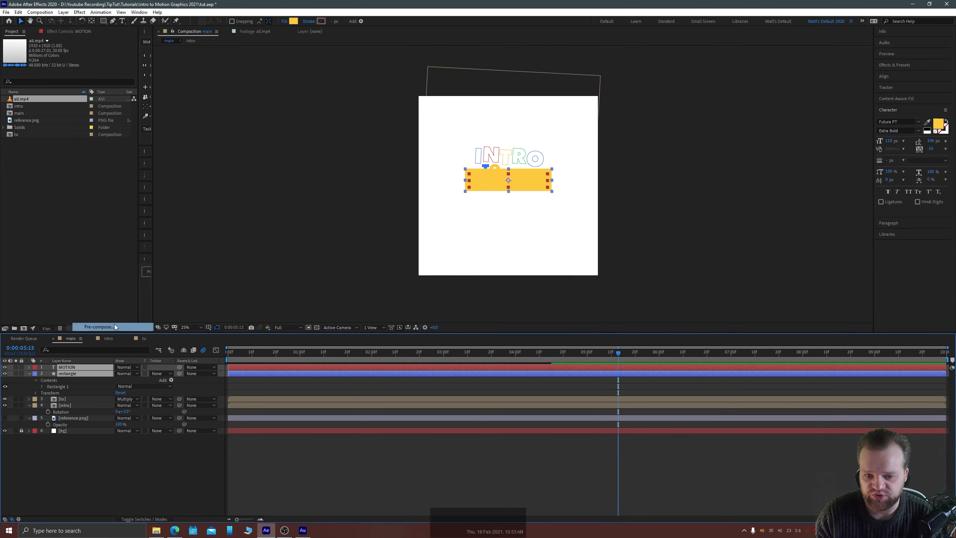
type("mot")
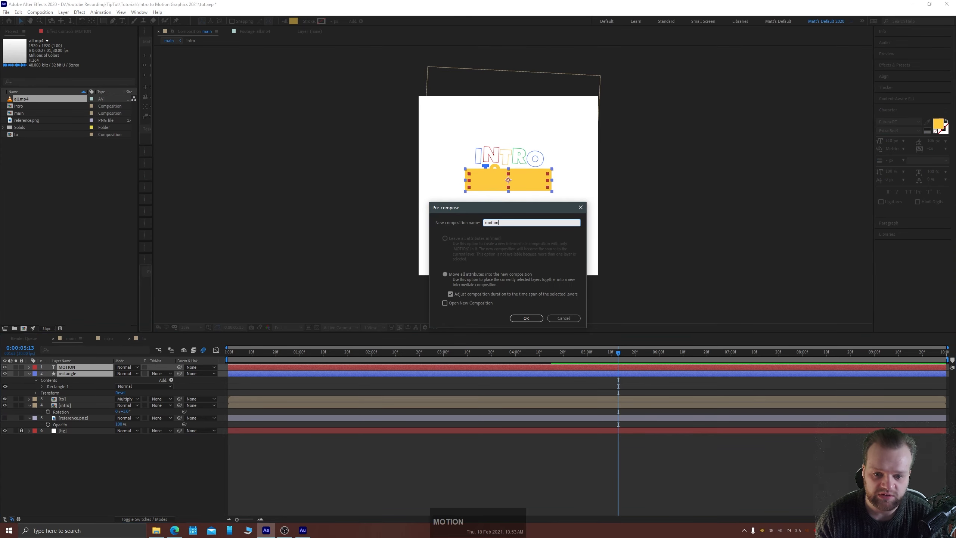
type("ion")
key("Return")
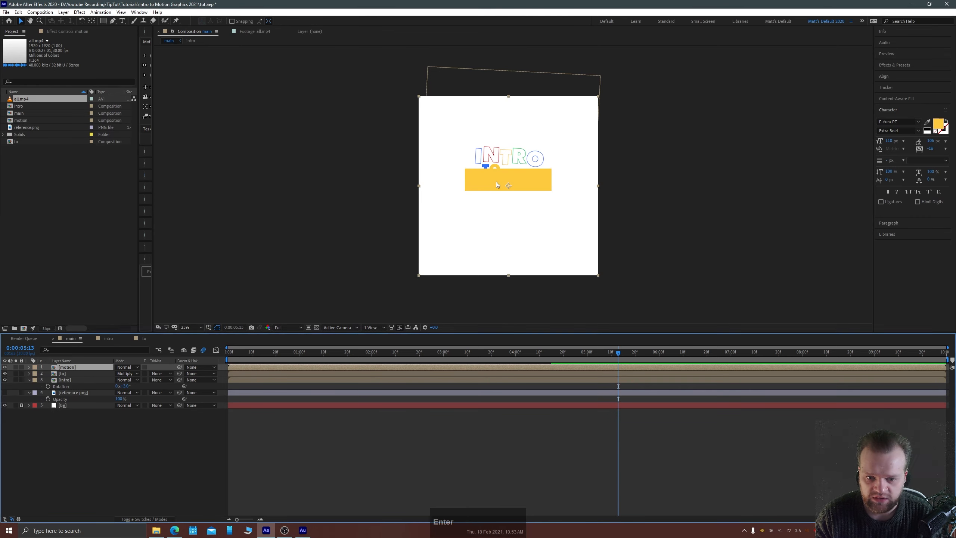
Open the motion composition and set the MOTION text's fill colour to white
double_click(496, 182)
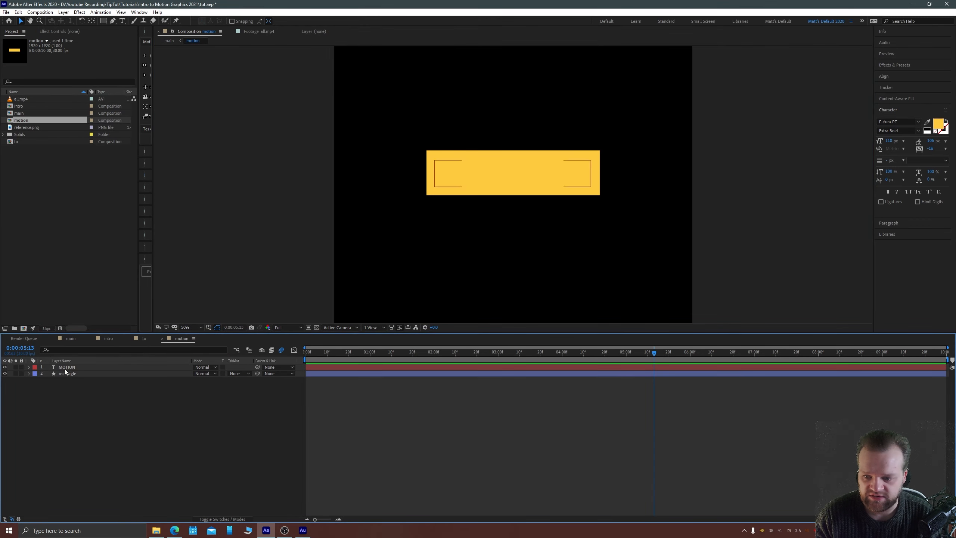
left_click(86, 369)
left_click(938, 123)
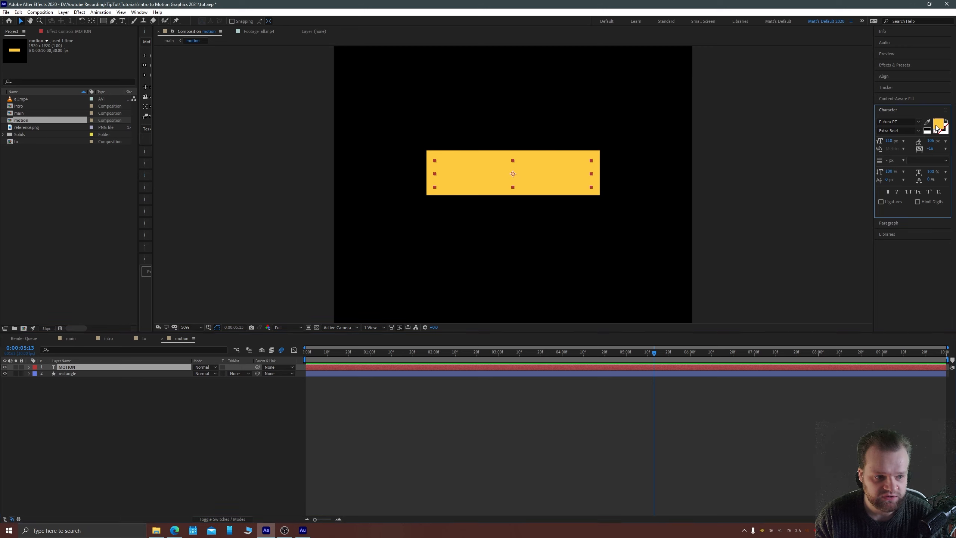
left_click_drag(119, 184, 71, 99)
key("Return")
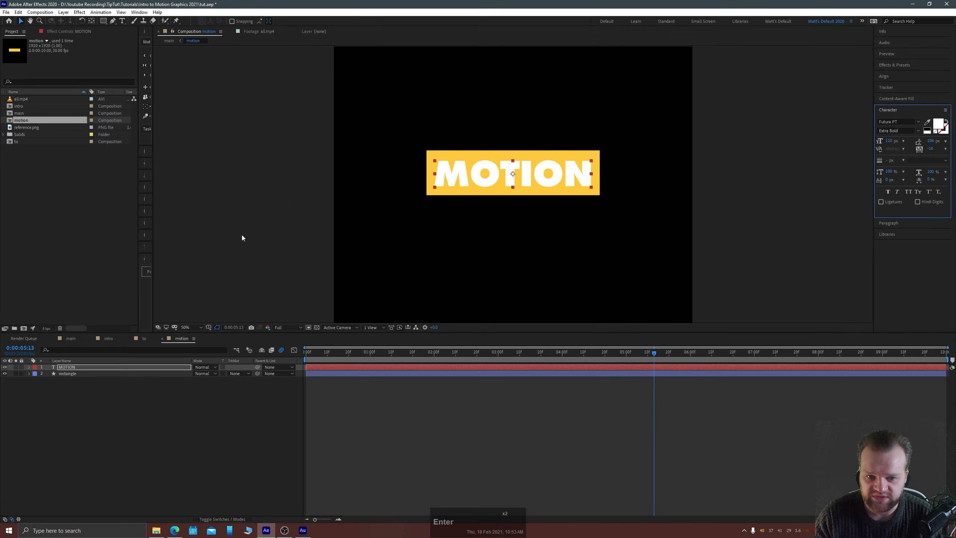
At the start of the timeline, nudge the MOTION text slightly up and left to centre it in the rectangle
left_click(64, 374)
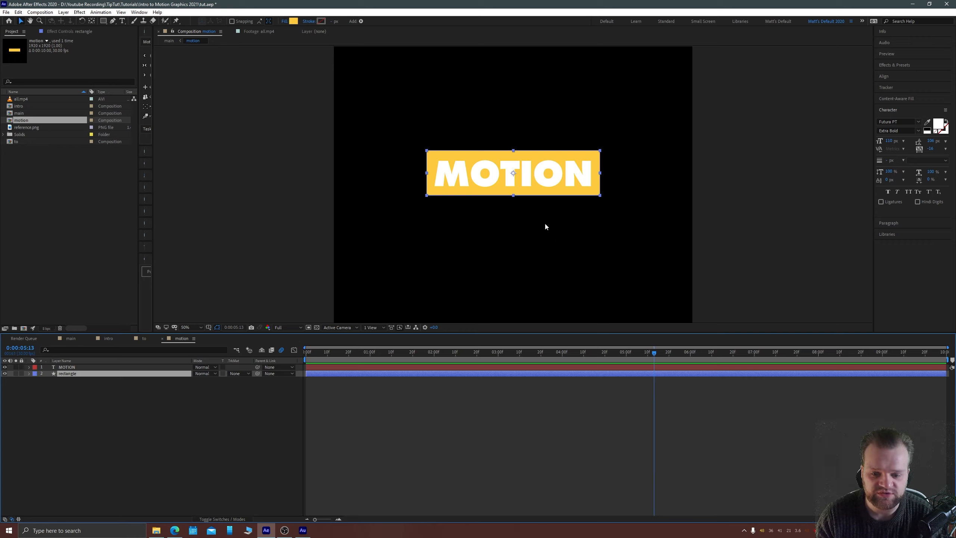
left_click_drag(315, 352, 299, 358)
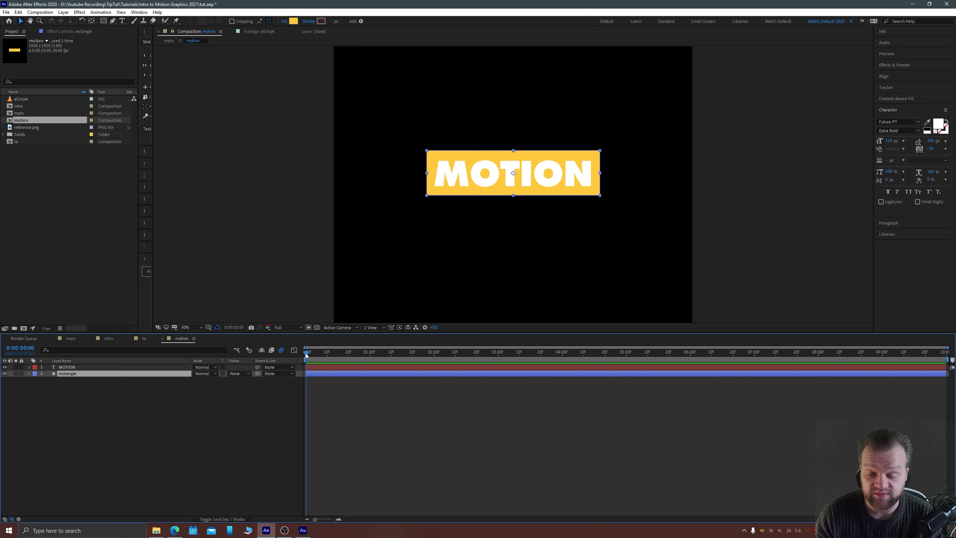
left_click(66, 367)
key("Up")
key("Up")
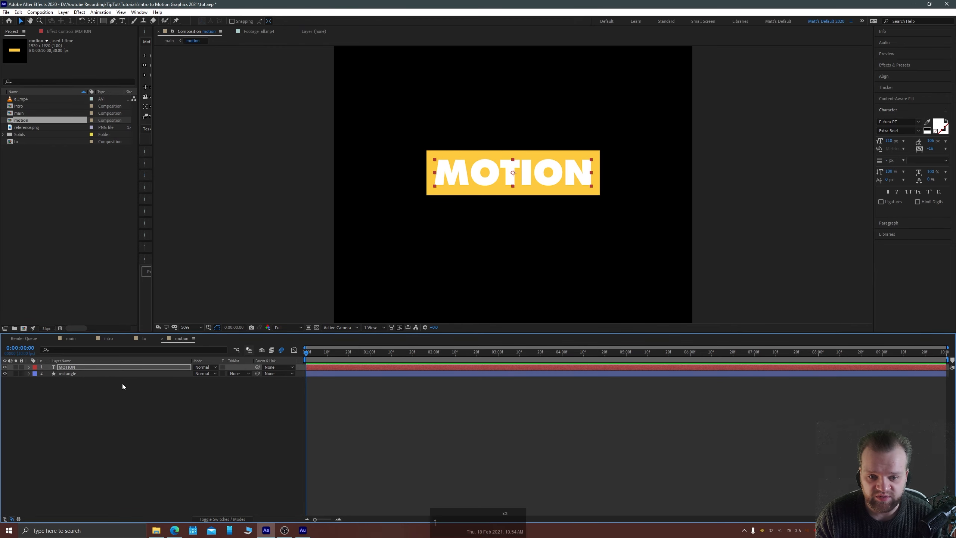
key("Left")
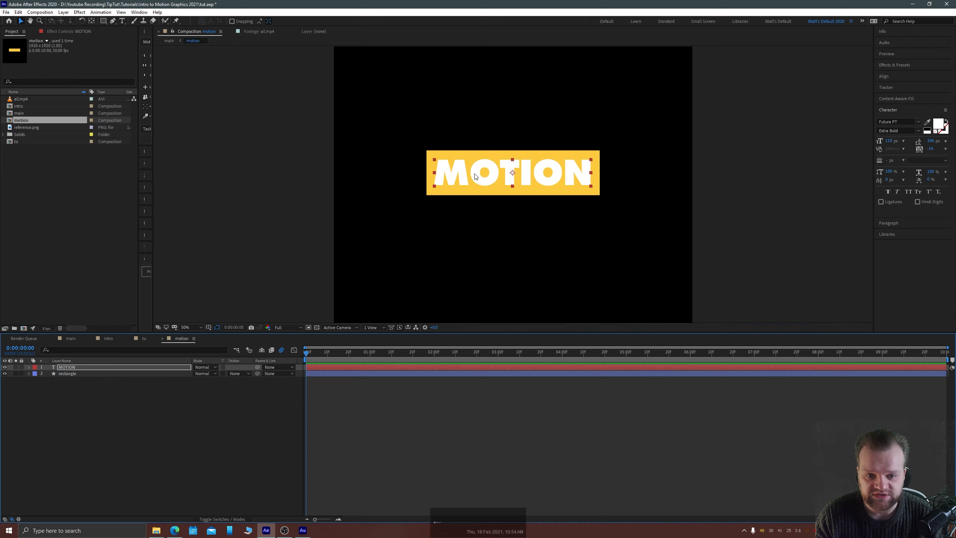
Set the fill colour of the letter M in the MOTION text to the palette's blue
double_click(495, 173)
key("Left")
key("shift+Right")
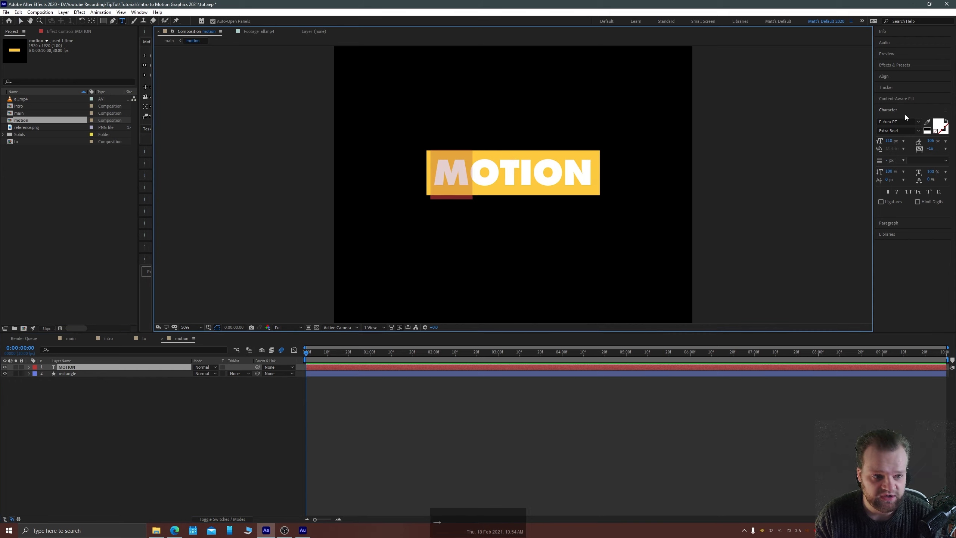
key("alt+Tab")
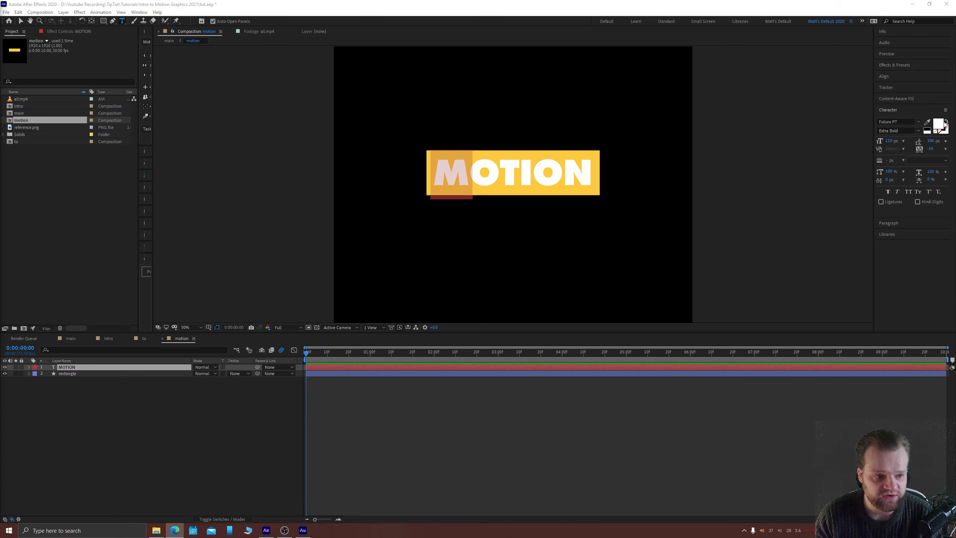
left_click(946, 126)
key("ctrl+v")
key("Return")
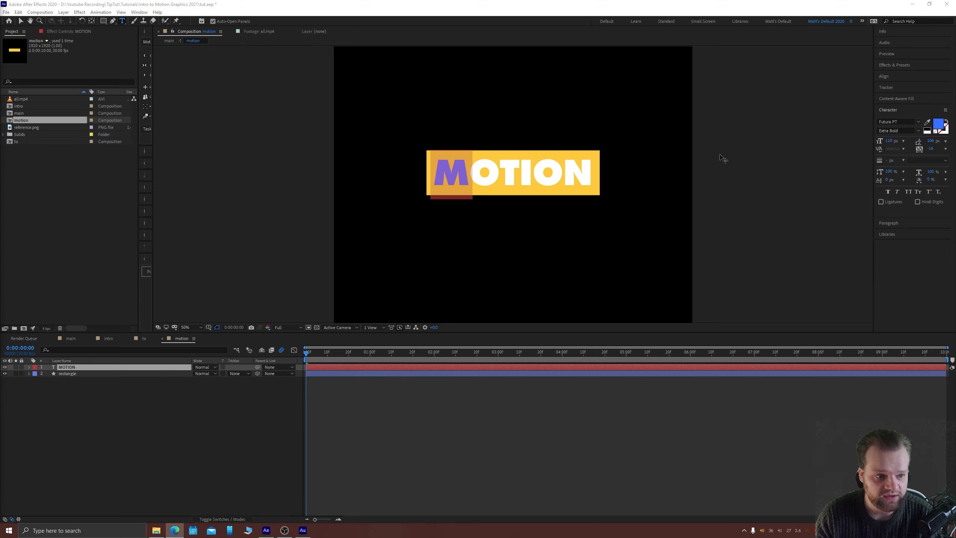
Set the fill colour of the first O in the MOTION text to red
left_click(500, 173)
left_click(474, 176, "shift")
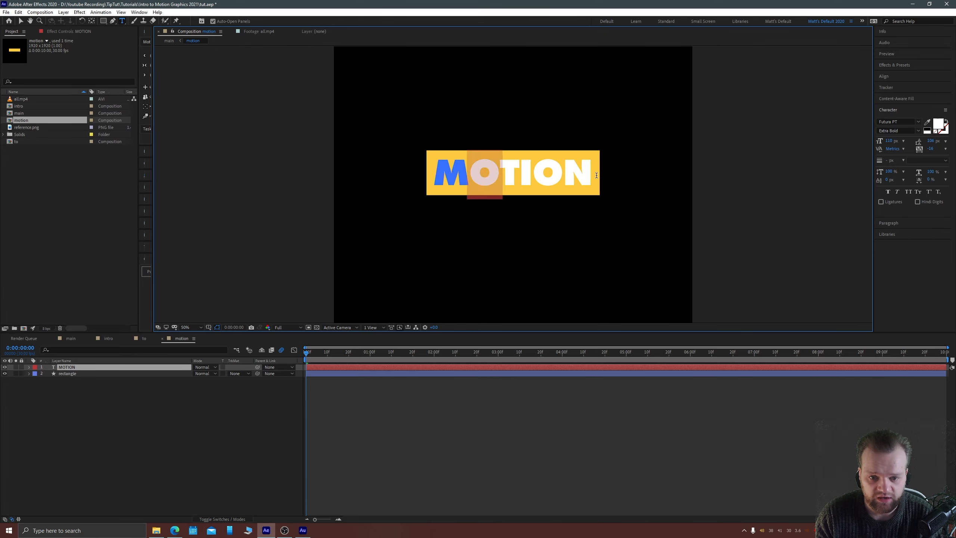
left_click(945, 125)
key("ctrl+v")
key("Return")
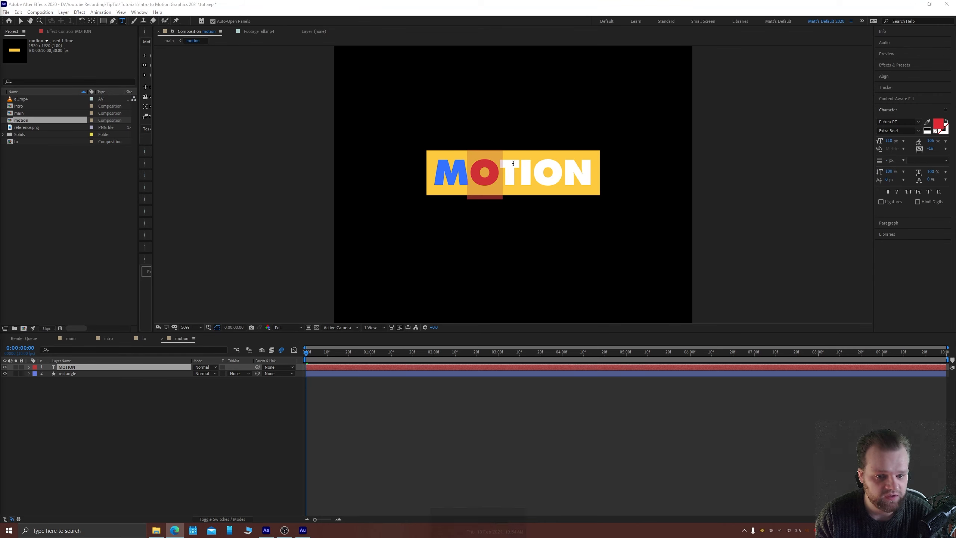
Set the fill colour of the letter T in the MOTION text to the same yellow as the rectangle
key("Right")
key("shift+Right")
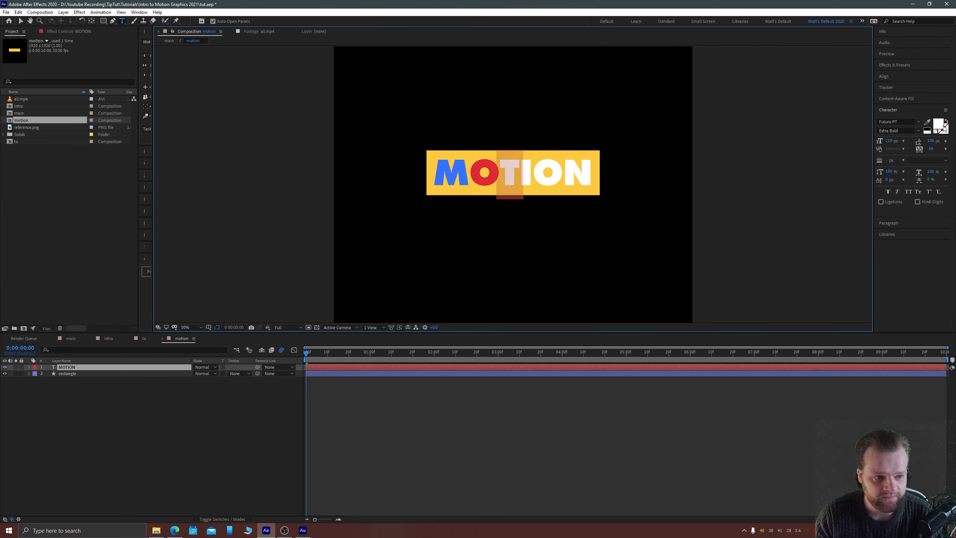
left_click(945, 128)
key("ctrl+v")
key("Return")
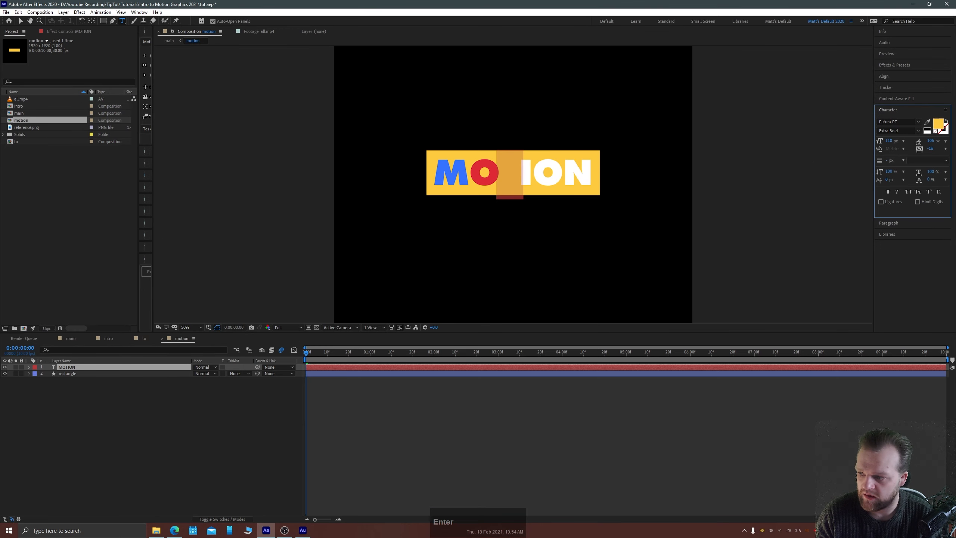
Set the fill colour of the letter I in the MOTION text to green
left_click(538, 179)
key("shift+Left")
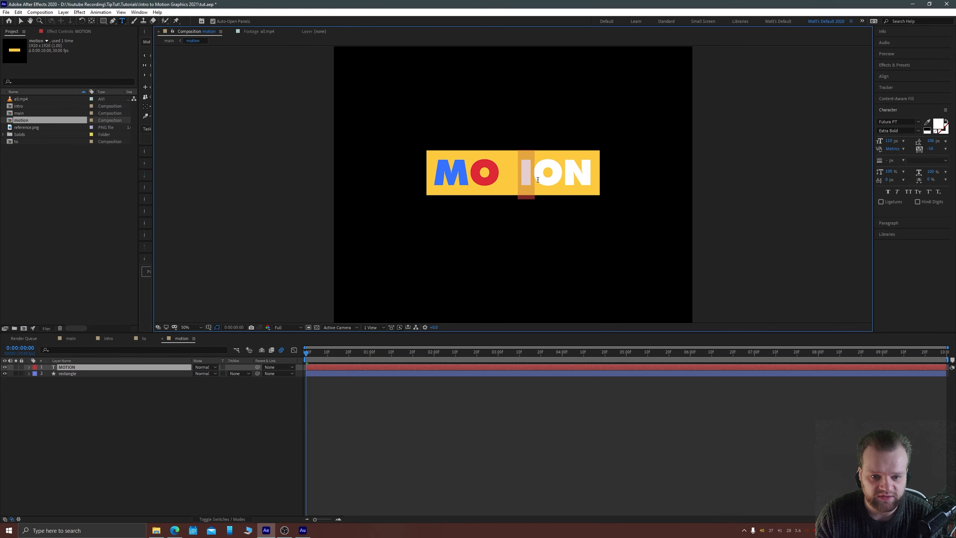
left_click(938, 130)
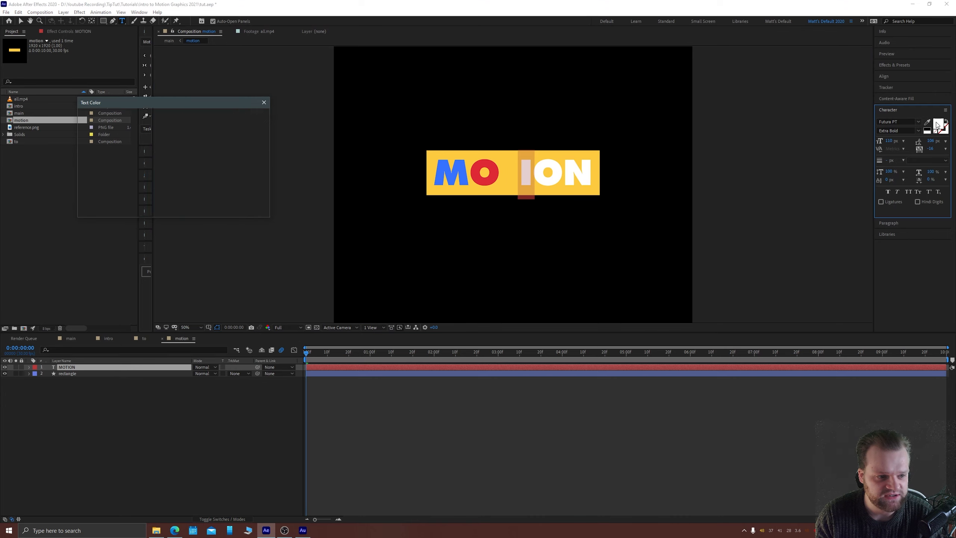
key("ctrl+v")
key("Return")
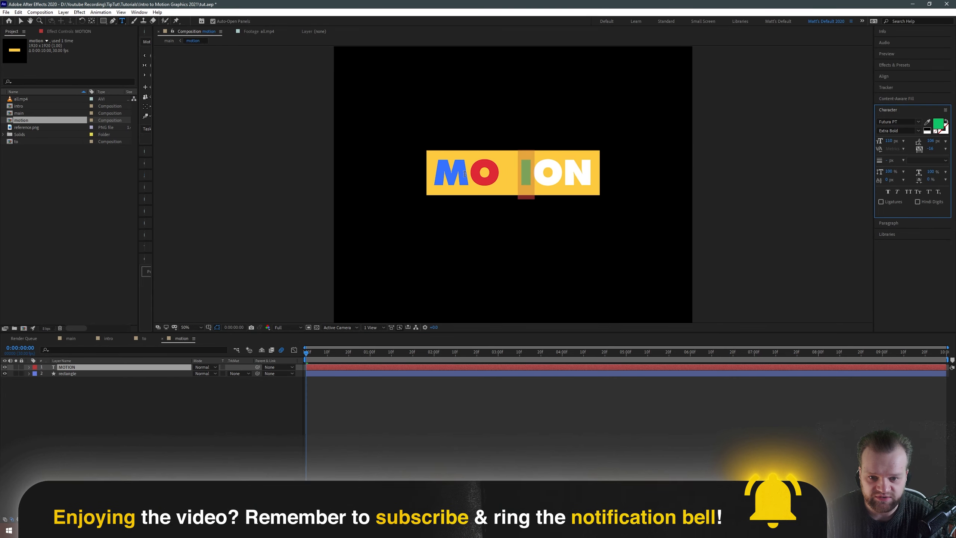
Copy the M's blue and apply it (3772FF) as the fill of the second O in MOTION
left_click(464, 176)
key("shift+Left")
left_click(939, 126)
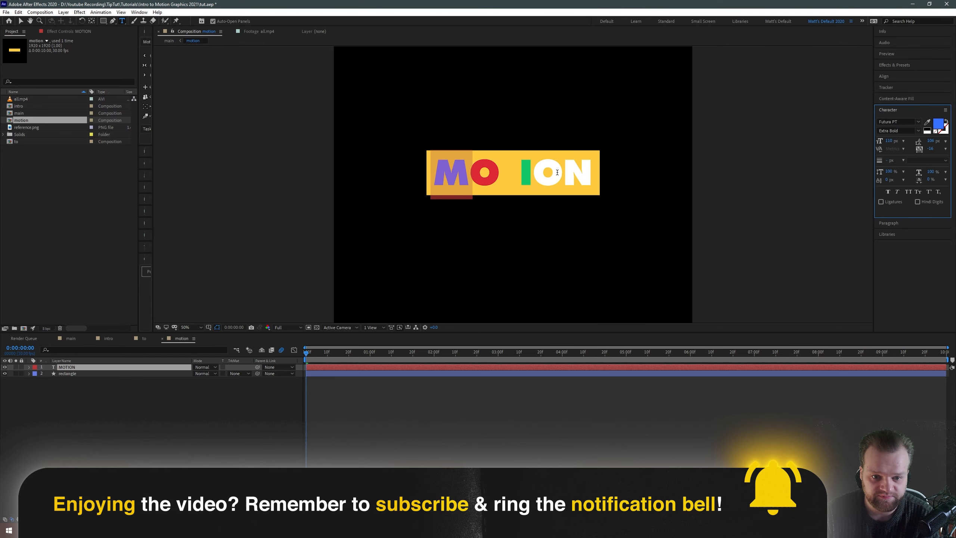
left_click_drag(558, 172, 540, 173)
left_click(936, 127)
key("ctrl+v")
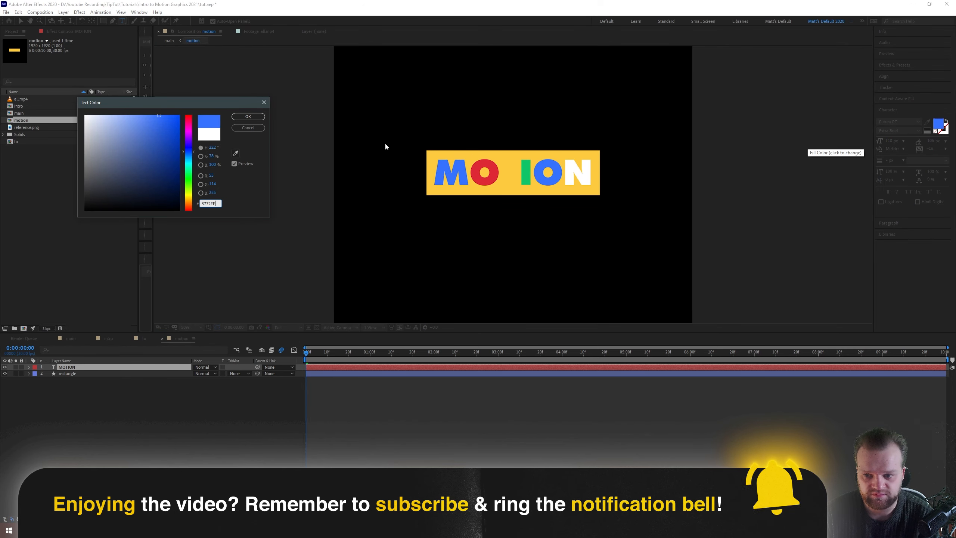
left_click(248, 117)
Set the fill of the letter N to red DF2935 and leave text editing with nothing selected
left_click_drag(568, 175, 585, 176)
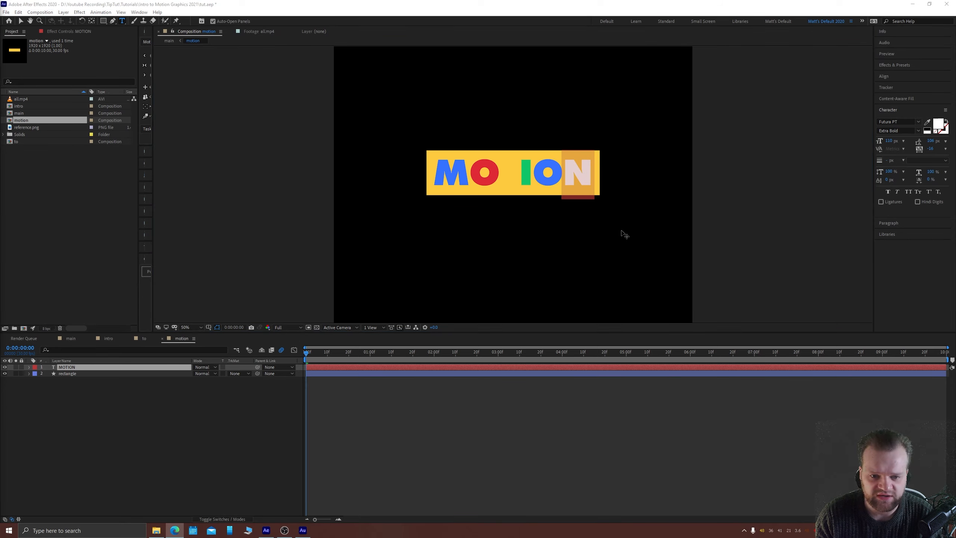
left_click(938, 124)
key("ctrl+v")
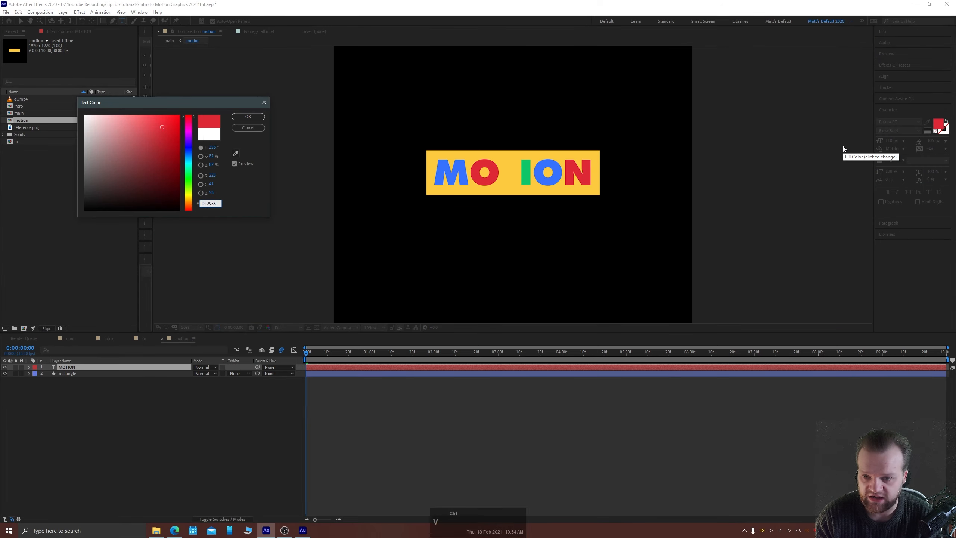
key("Return")
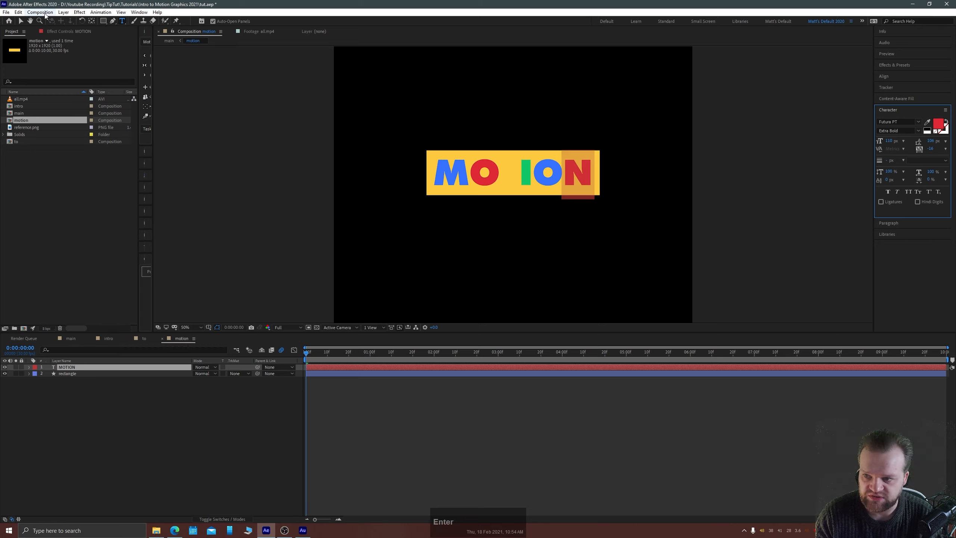
left_click(21, 21)
left_click(220, 163)
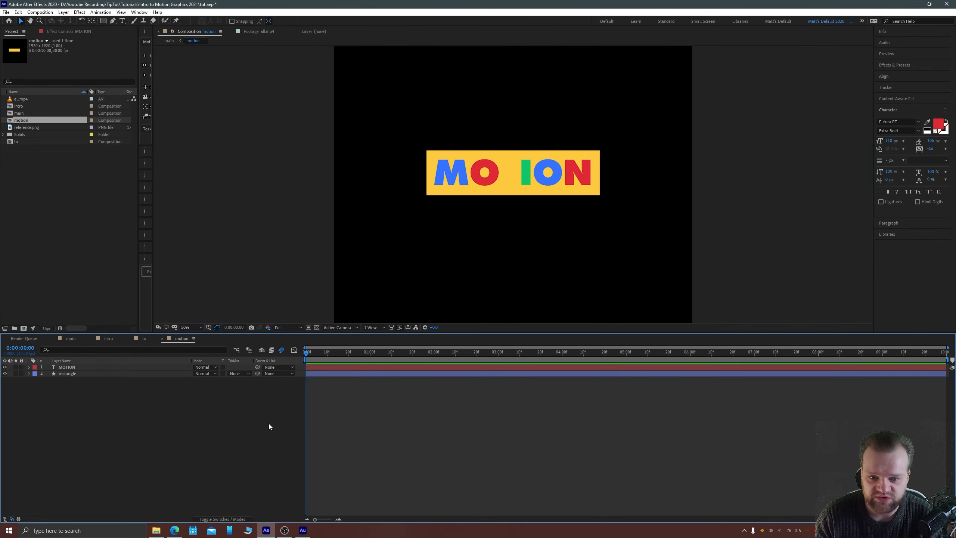
Hide the yellow rectangle layer so only the coloured MOTION letters show
left_click(67, 374)
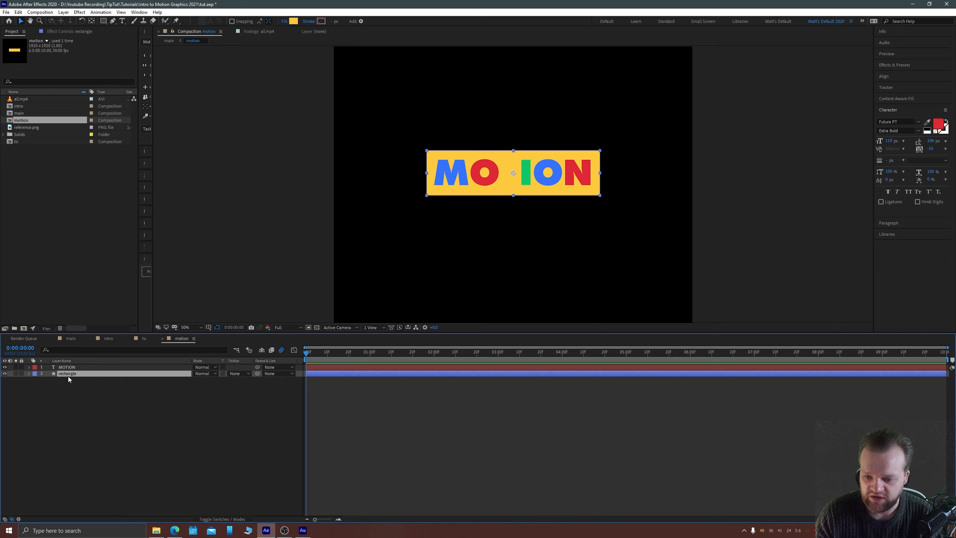
left_click(5, 374)
left_click(271, 420)
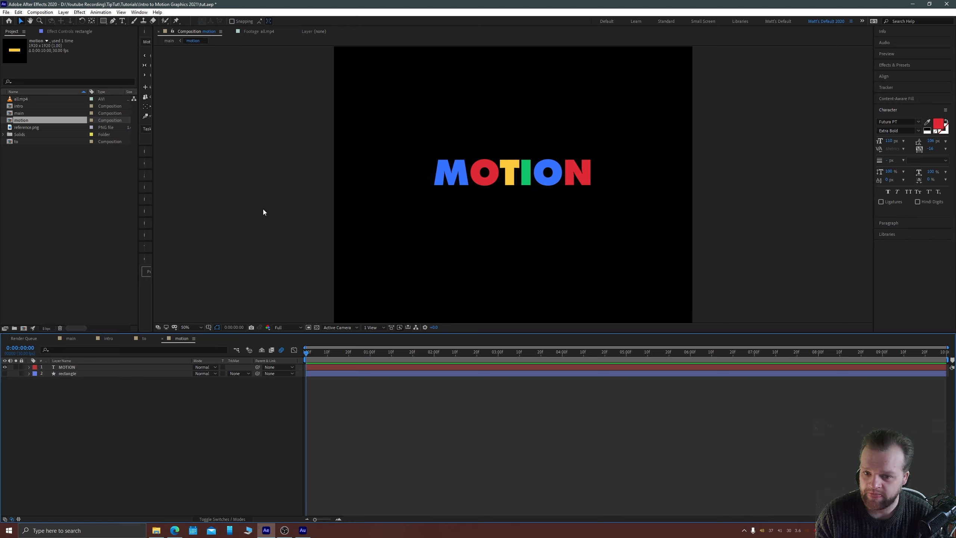
Sample the M's blue (3772FF) as the shape fill and draw a rectangle that fully covers the M on a new shape layer
left_click(104, 21)
left_click(234, 21)
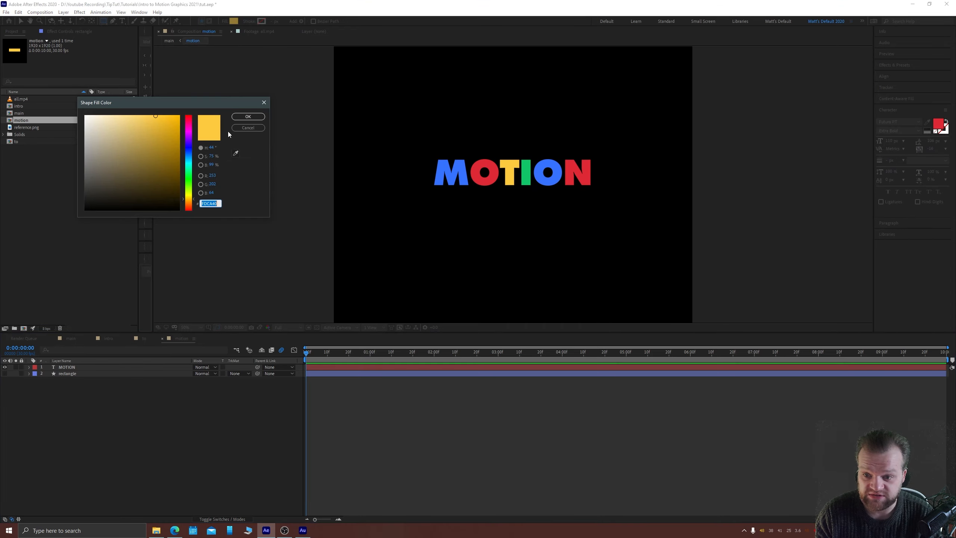
left_click(235, 153)
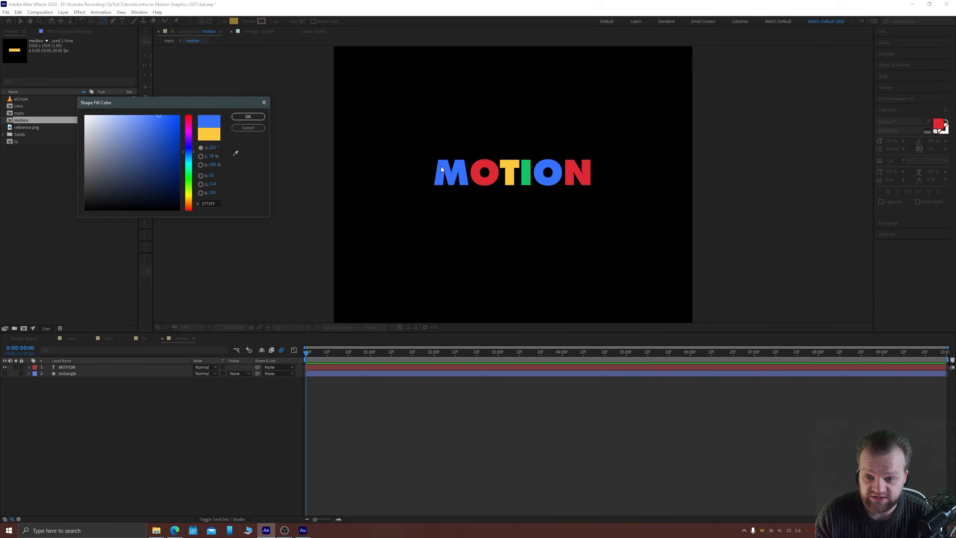
left_click(259, 118)
scroll(431, 183, "up", 2)
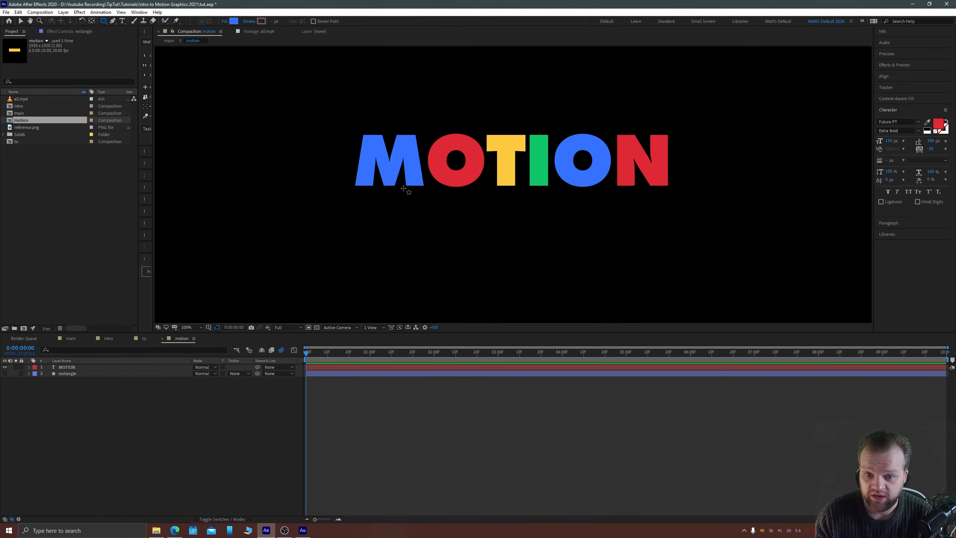
left_click_drag(403, 192, 600, 258)
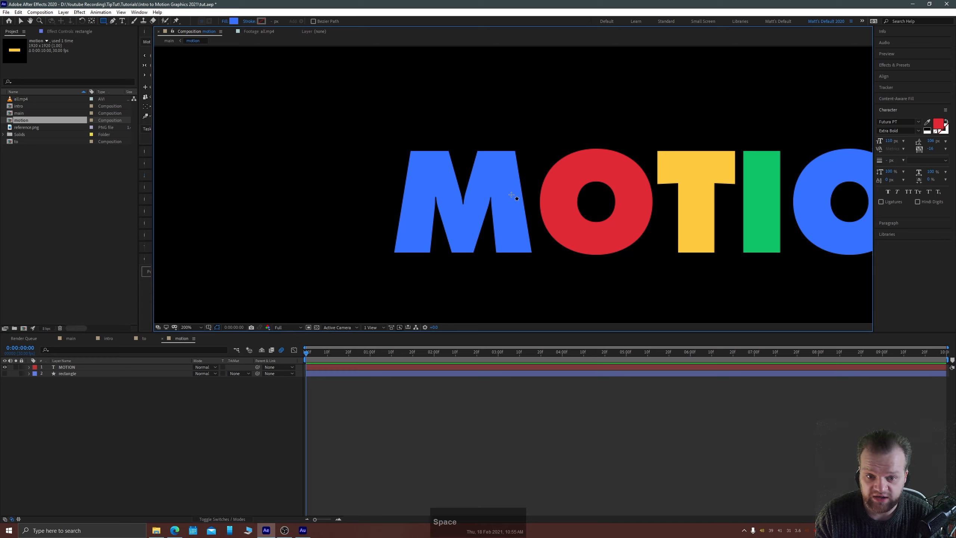
left_click_drag(531, 254, 393, 147)
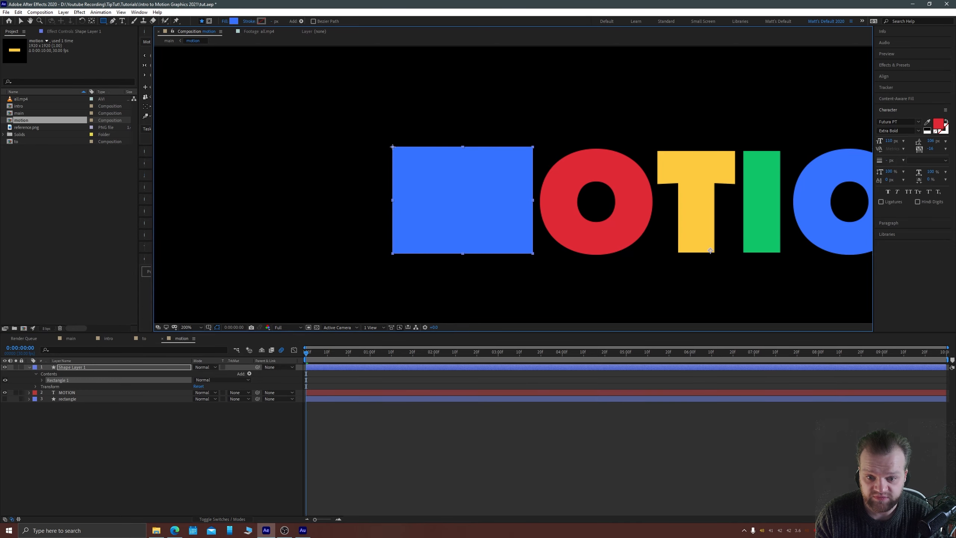
left_click(216, 445)
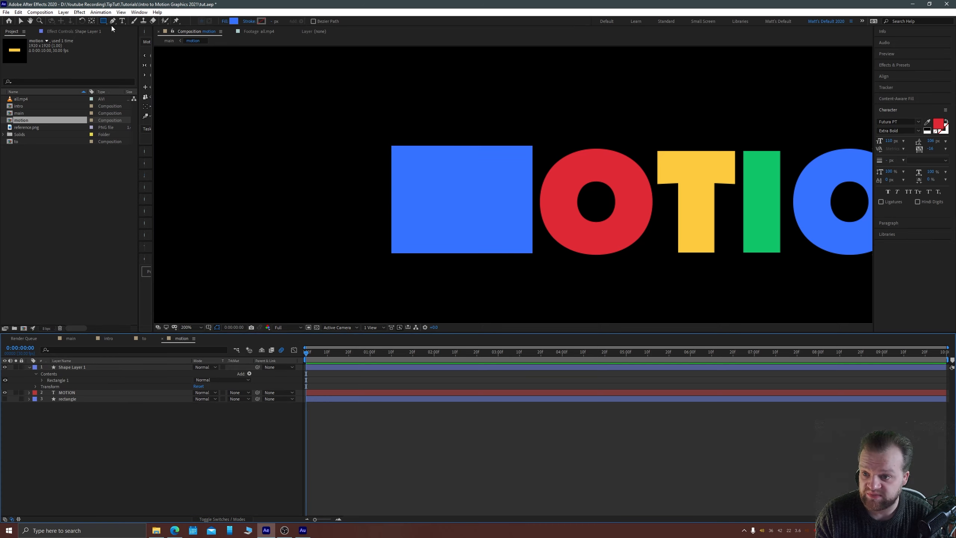
With the Ellipse tool, set the shape fill to red DF2935 and draw a circle from the first O's centre that covers the letter
left_click_drag(103, 20, 126, 33)
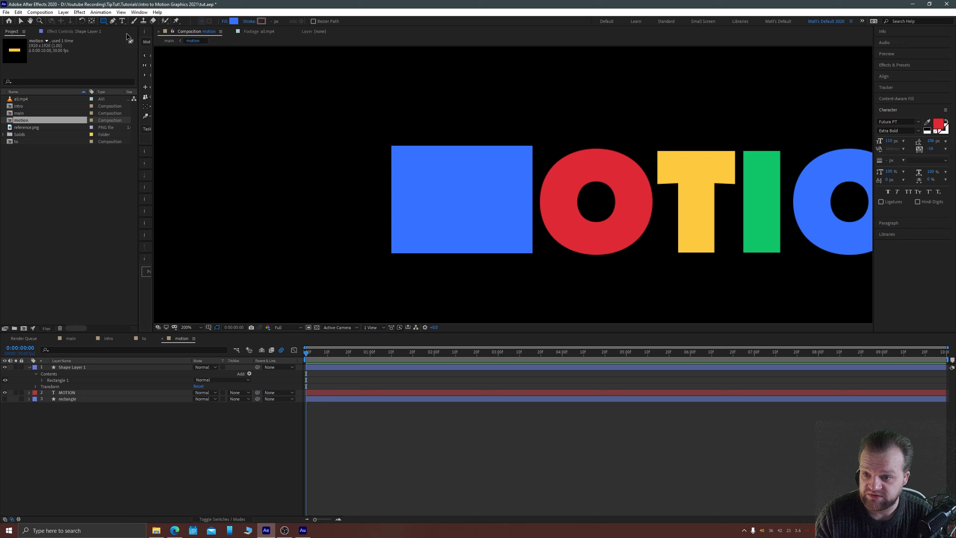
left_click(234, 20)
left_click(236, 153)
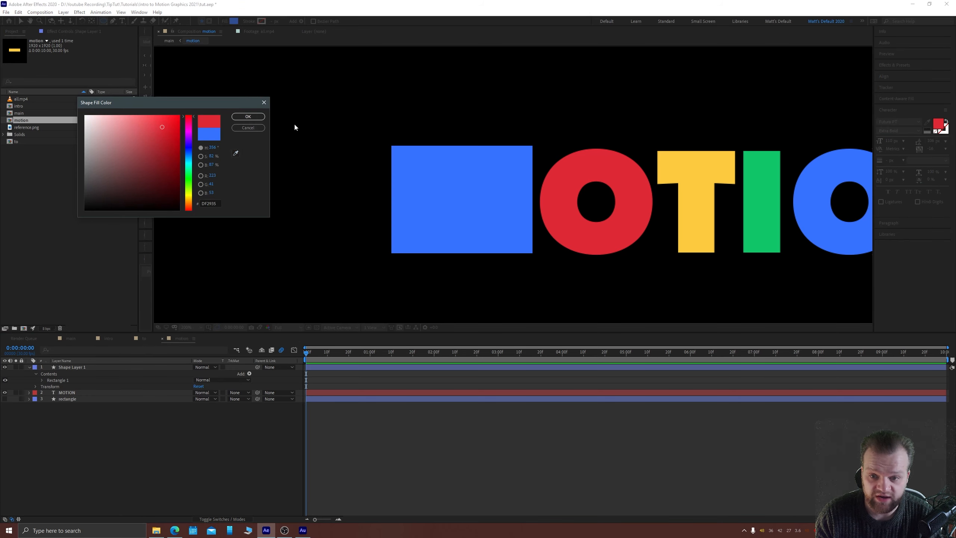
left_click(248, 117)
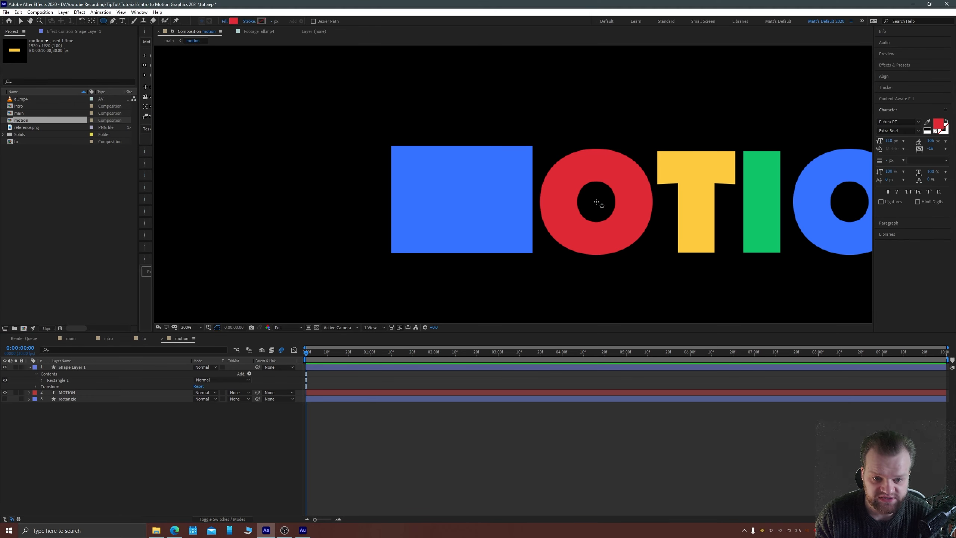
left_click_drag(597, 203, 541, 144)
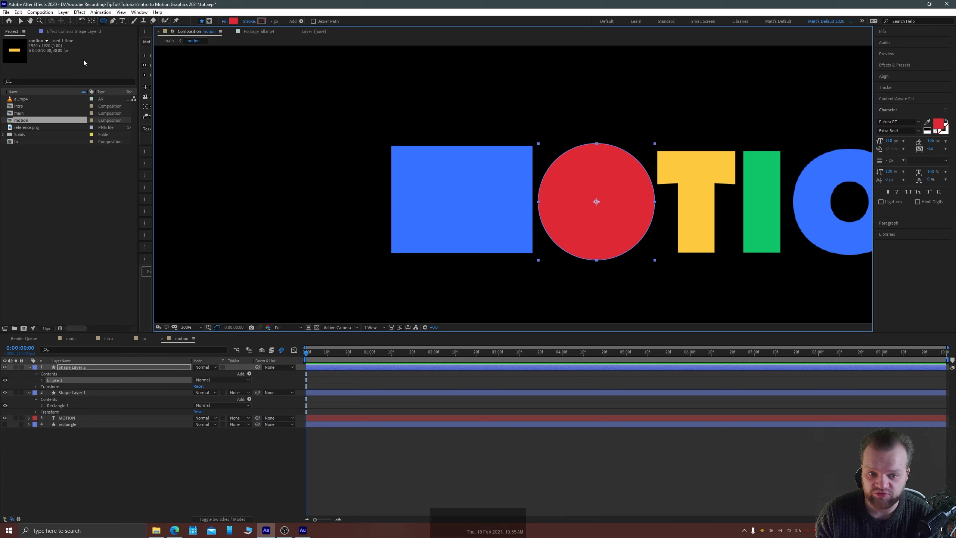
Nudge the red circle slightly up so it lines up with the blue rectangle, then deselect it
left_click(21, 21)
left_click(611, 191)
key("Up")
key("Up")
key("Up")
key("Up")
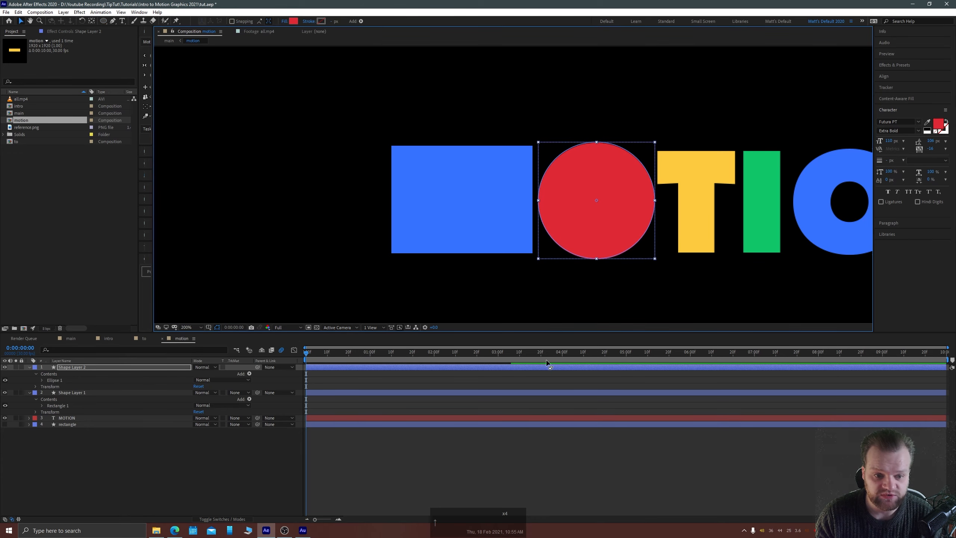
left_click(510, 444)
With the Rectangle tool, sample the T's yellow (FDCA40) as the shape fill and draw a rectangle covering the T on a new layer
left_click_drag(620, 204, 404, 192)
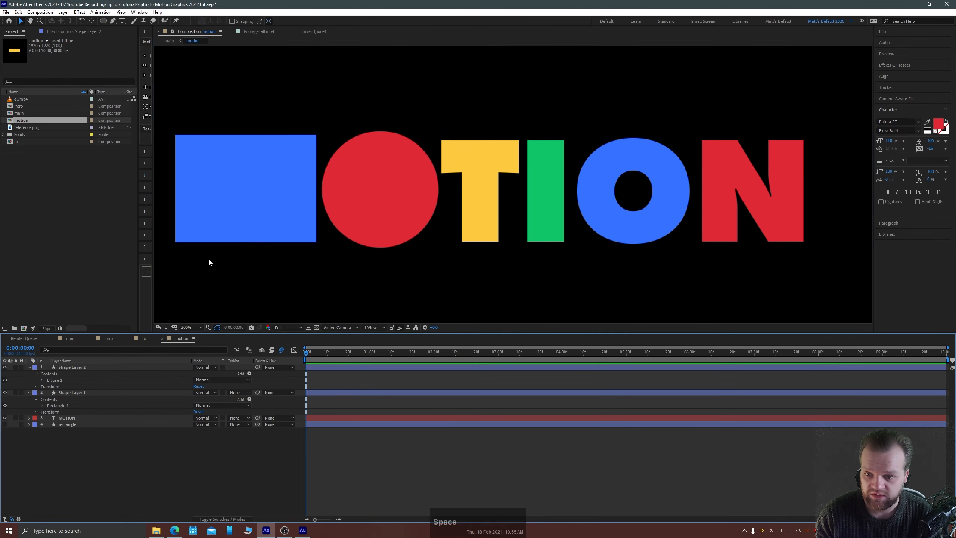
left_click_drag(101, 21, 128, 21)
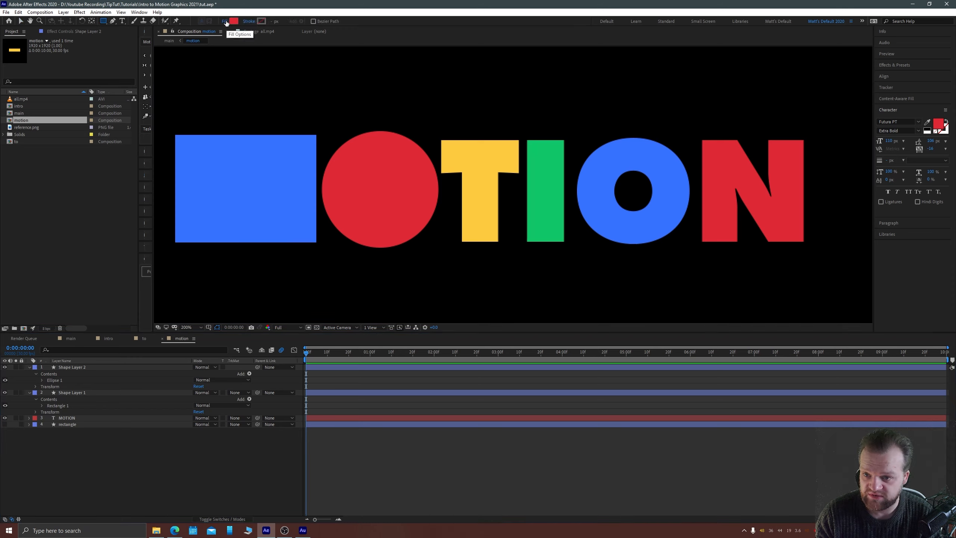
left_click(234, 21)
left_click(235, 154)
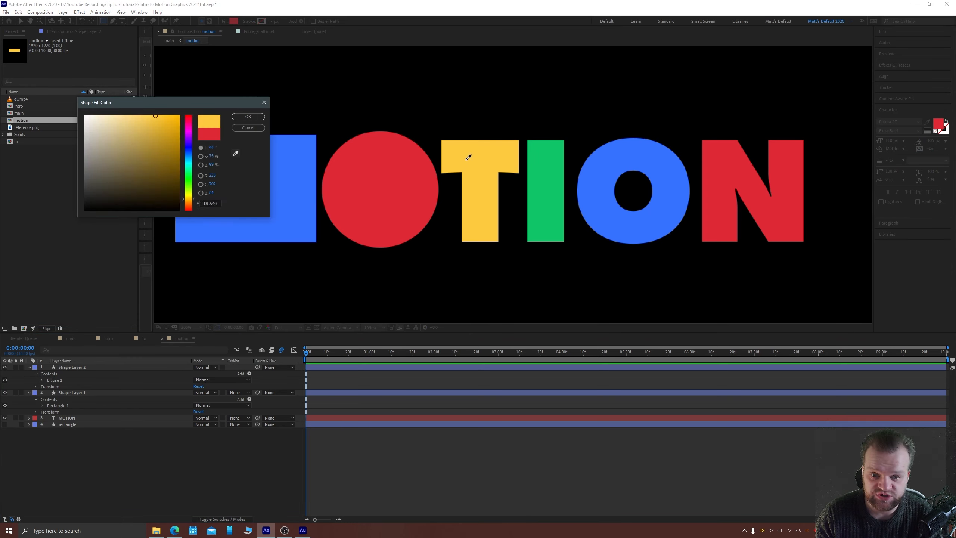
left_click(466, 160)
left_click(248, 117)
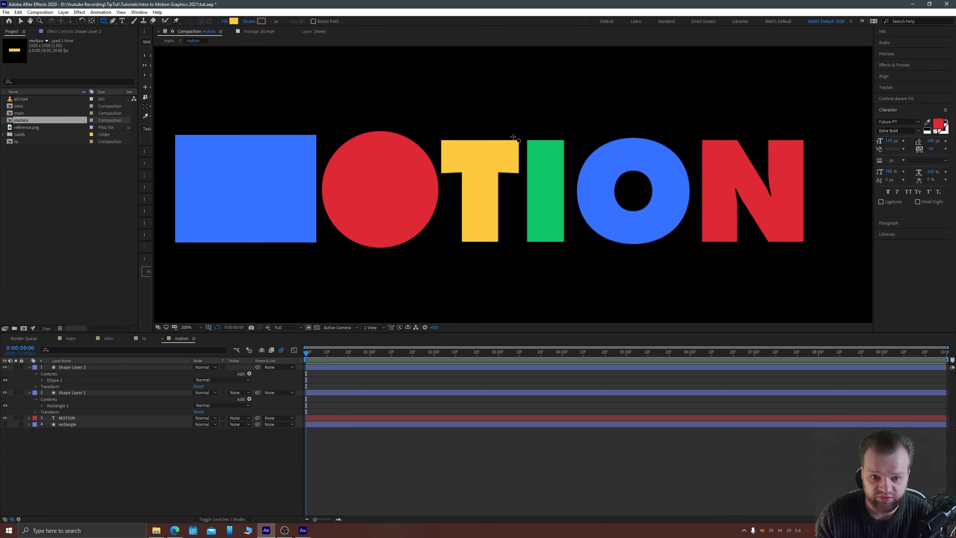
left_click_drag(520, 140, 441, 245)
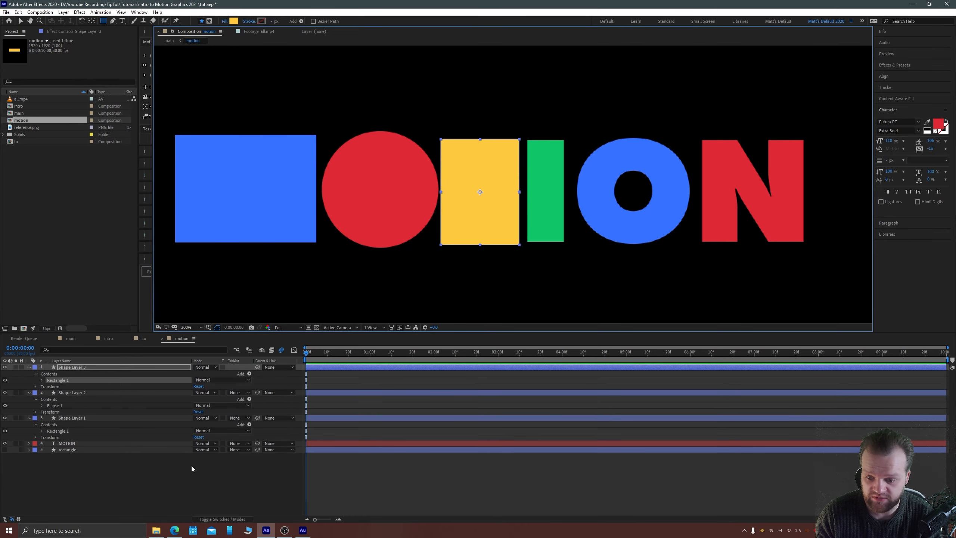
left_click(150, 504)
Rename the blue rectangle, red circle and yellow rectangle layers m, o and t
left_click(71, 393)
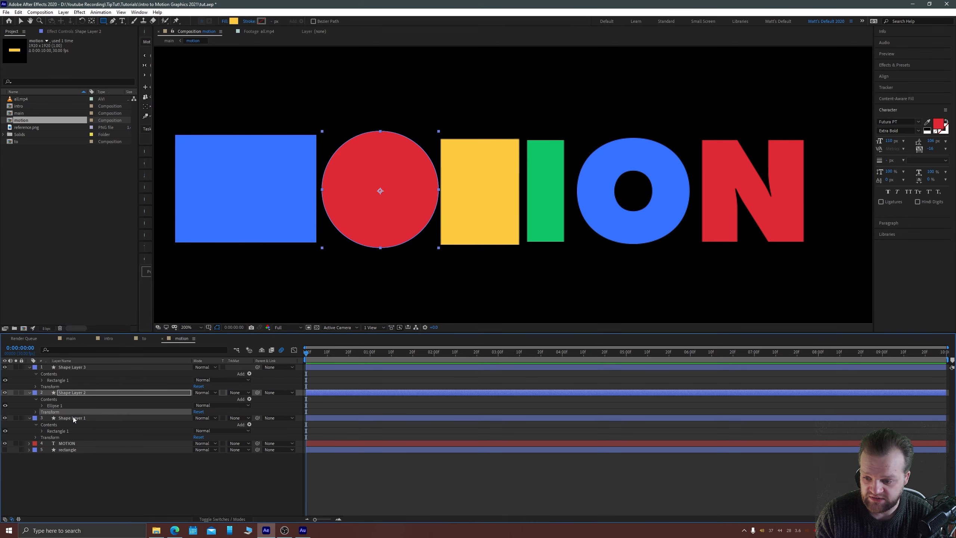
left_click(74, 418)
key("Return")
type("m")
key("Return")
left_click(68, 394)
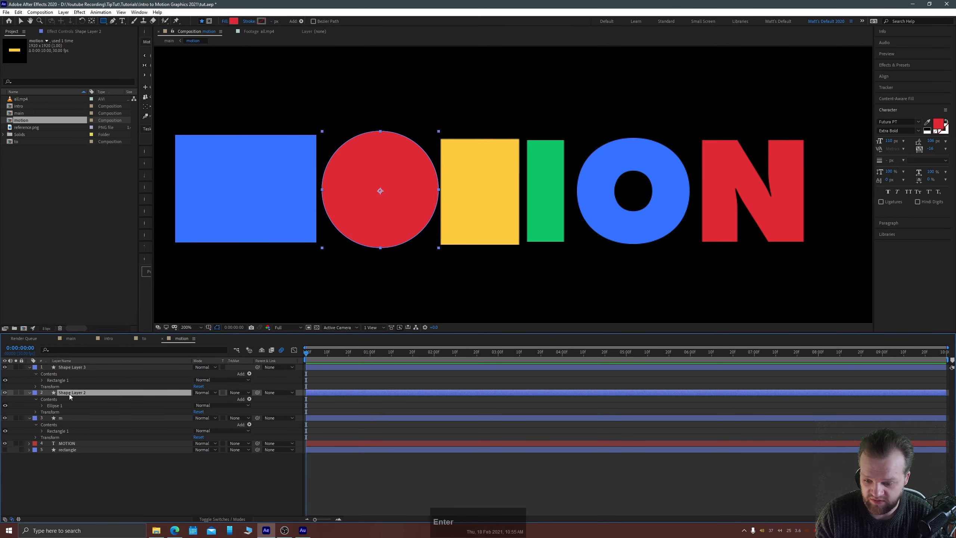
key("Return")
type("o")
key("Return")
left_click(75, 367)
key("Return")
type("t")
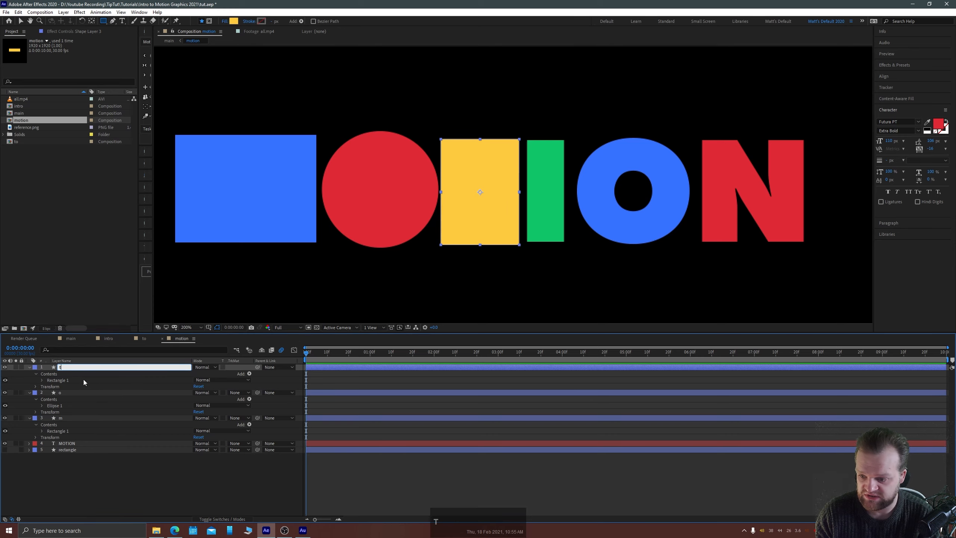
key("Return")
left_click(100, 500)
Duplicate the t layer and sample the I's green as the duplicate's shape fill
left_click(61, 367)
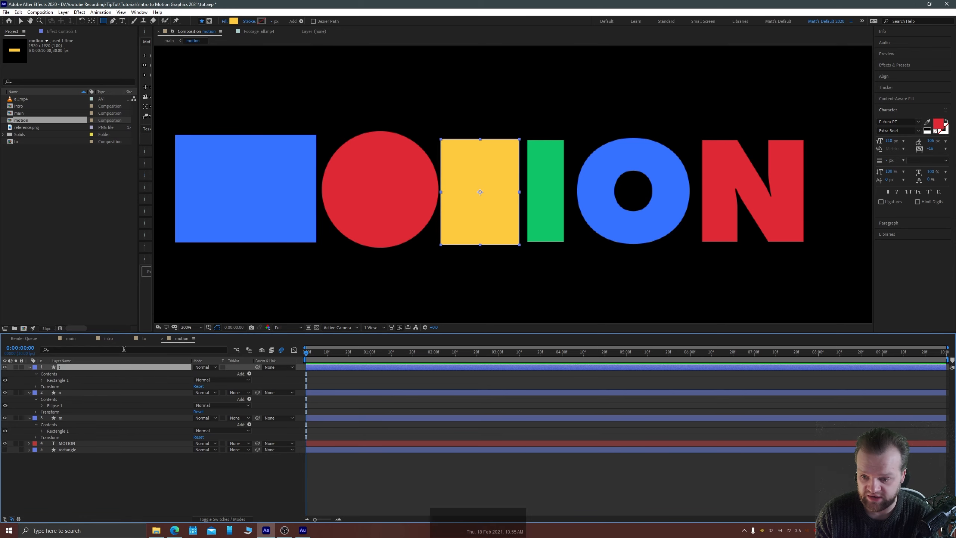
key("ctrl+d")
left_click(232, 21)
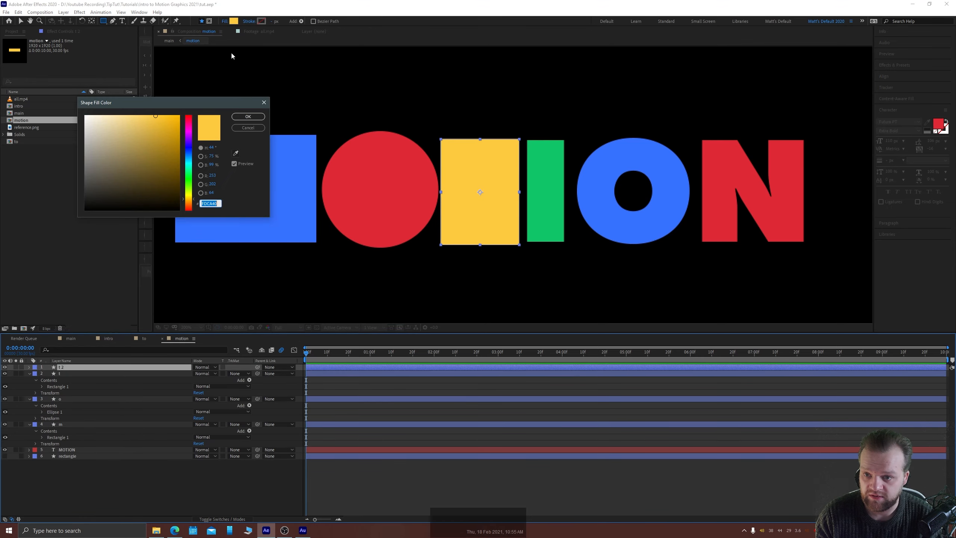
left_click(235, 152)
left_click(529, 182)
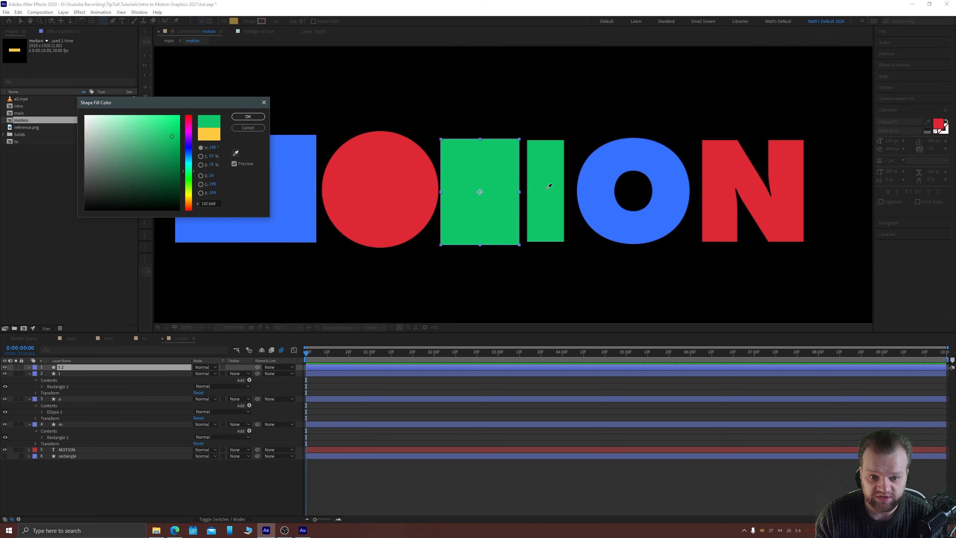
left_click(248, 117)
Set the green rectangle's horizontal scale to 49% with its height kept at 100%, and move it sideways over the I
left_click(20, 21)
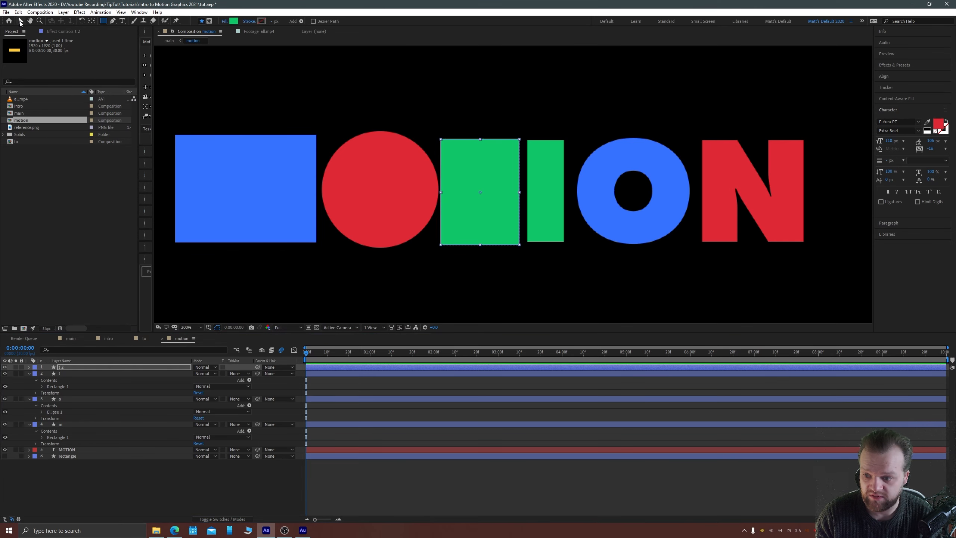
key("Return")
key("s")
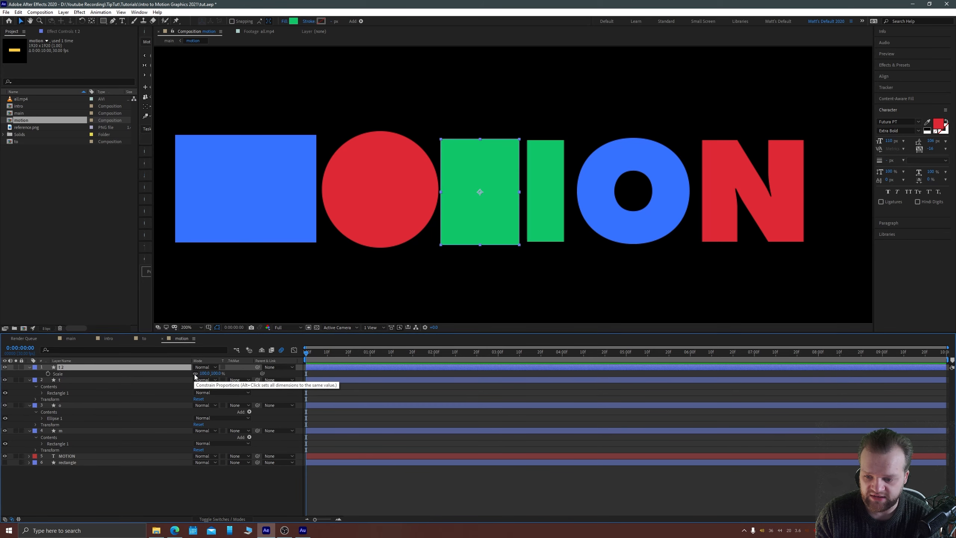
left_click_drag(203, 374, 181, 373)
left_click_drag(482, 225, 548, 225)
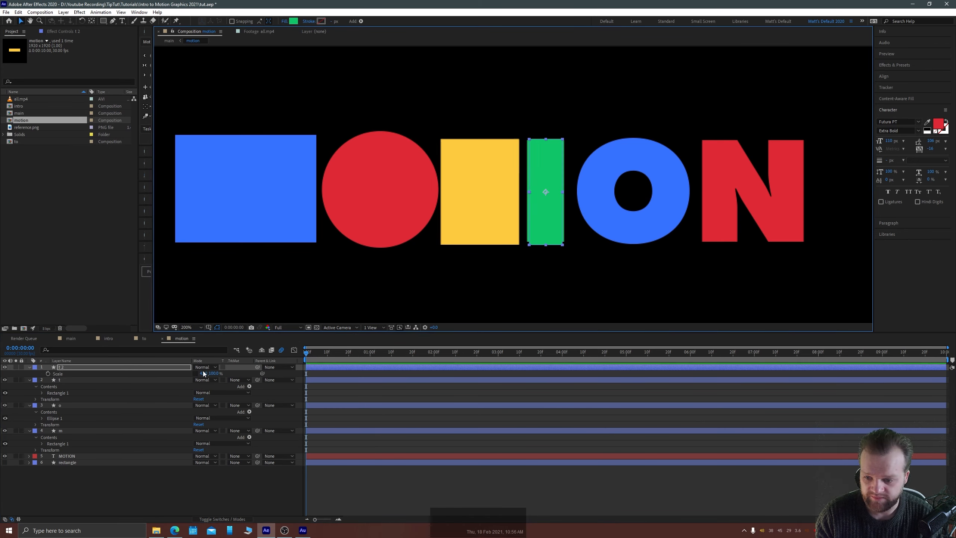
left_click_drag(203, 373, 205, 373)
Duplicate the red circle, bring the copy to the top of the layer stack and move it horizontally over the second O
left_click(373, 219)
key("ctrl+d")
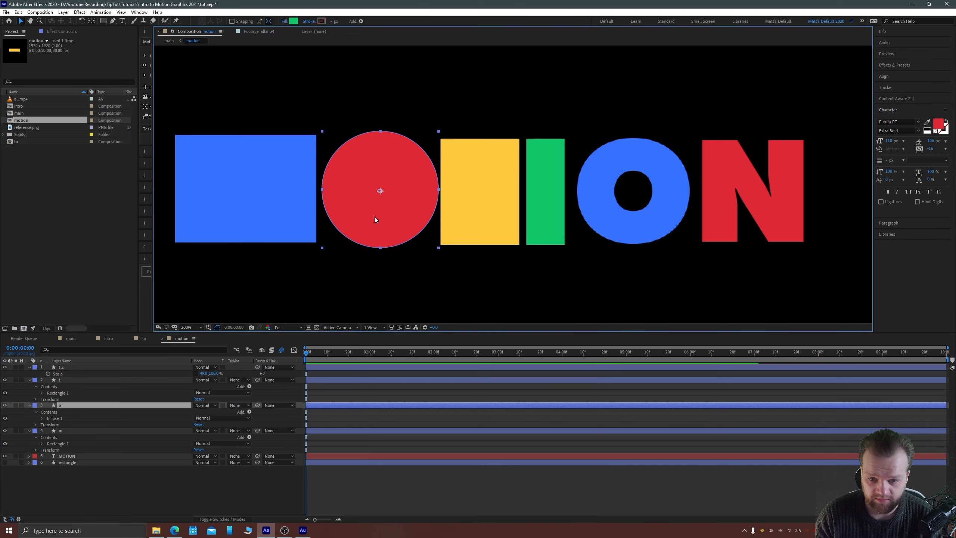
key("ctrl+bracketright")
key("ctrl+bracketright")
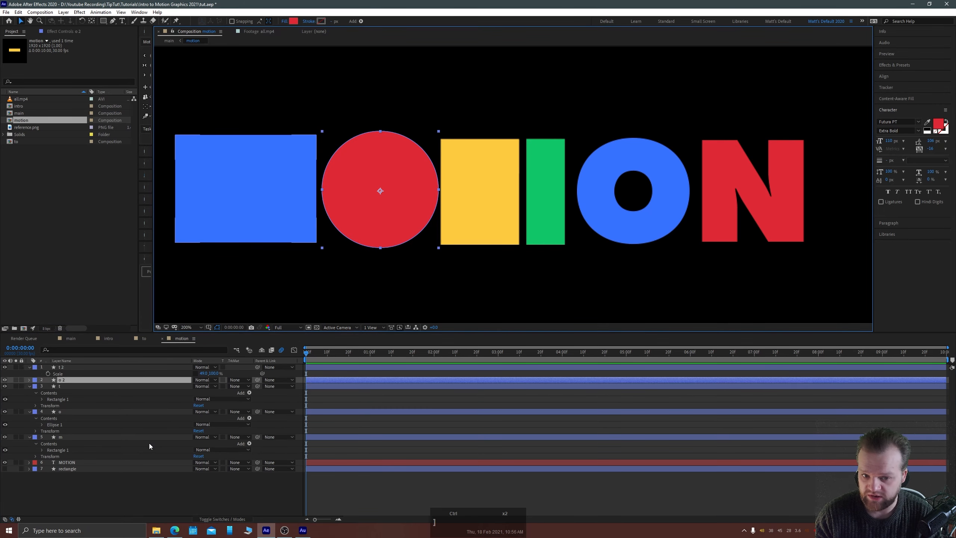
left_click_drag(369, 213, 621, 211)
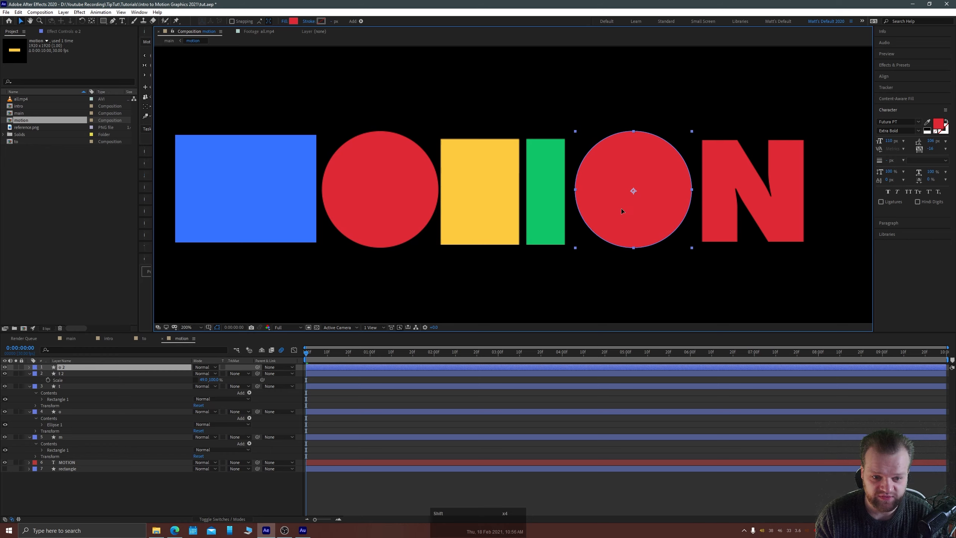
Change the second circle's fill to blue 3772FF by sampling the M's rectangle
left_click(295, 21)
left_click(236, 152)
left_click(286, 156)
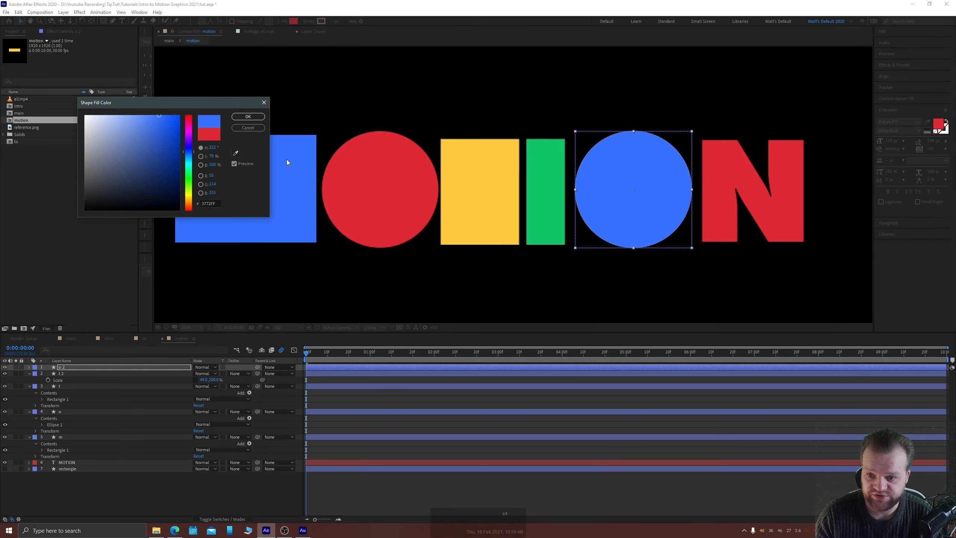
left_click(248, 117)
Duplicate the M's blue rectangle, bring the copy to the top of the layer stack and rename it n
left_click(211, 209)
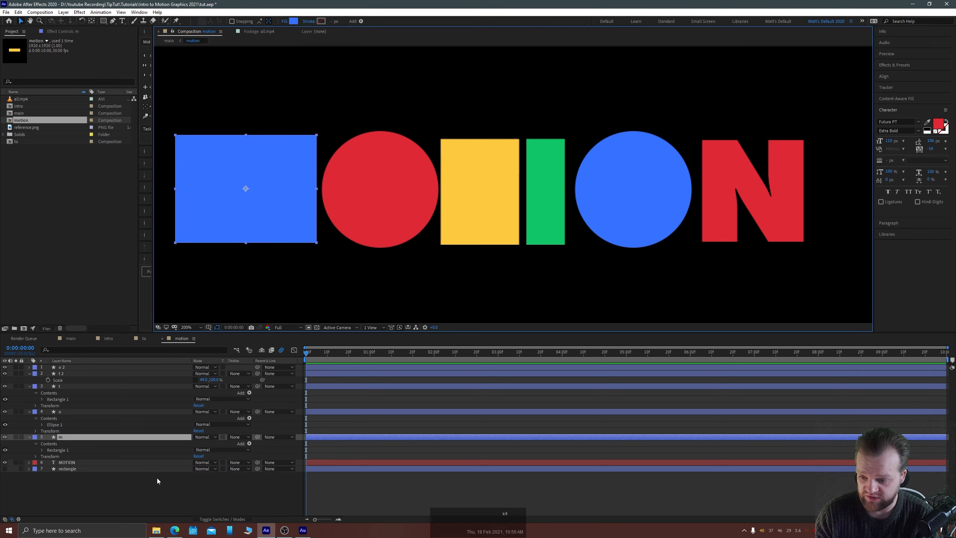
key("ctrl+d")
key("ctrl+shift+]")
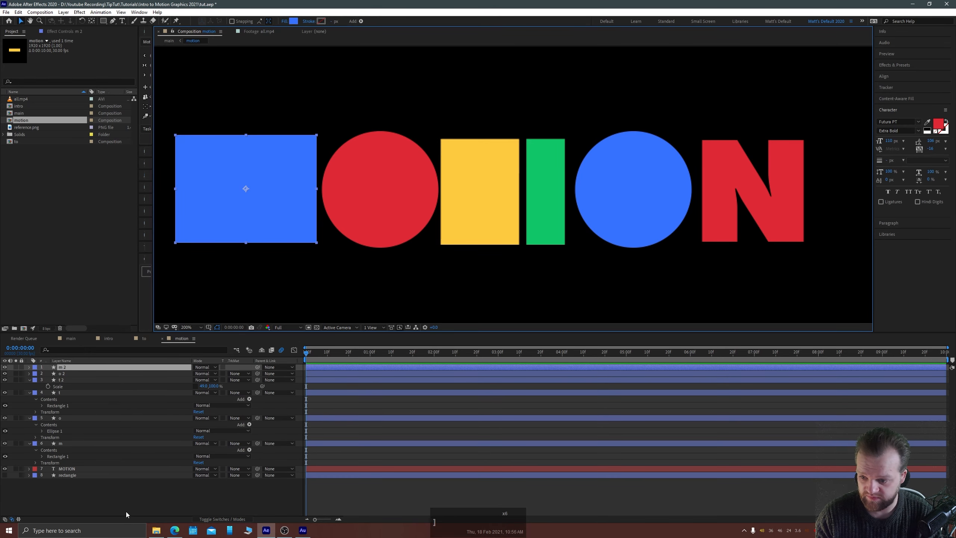
key("Return")
key("Return")
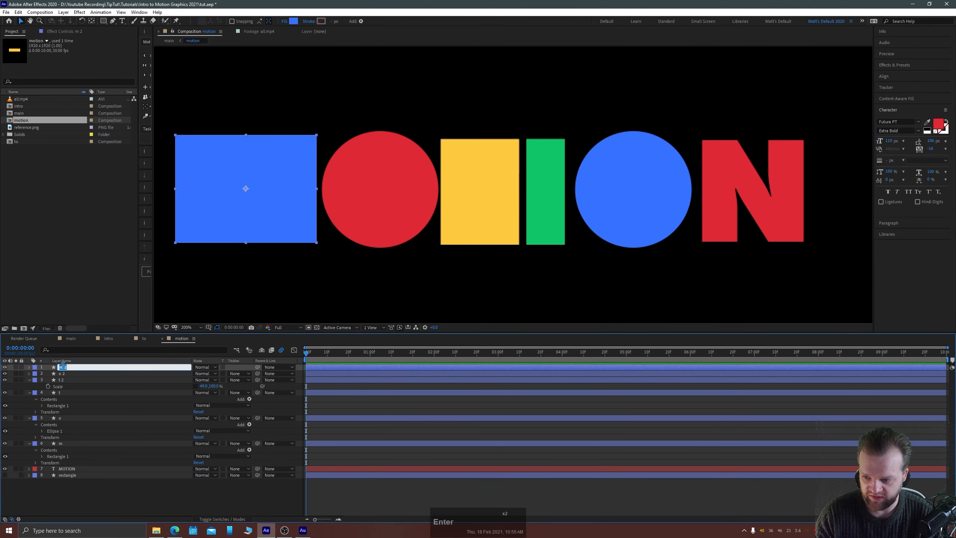
type("n")
key("Return")
Move the n rectangle over the N, narrow it to just cover the letter, and sample the first circle's red as its fill
left_click_drag(230, 207, 744, 207)
mouse_move(692, 188)
left_mouse_down()
mouse_move(742, 205)
mouse_move(699, 188)
left_mouse_up()
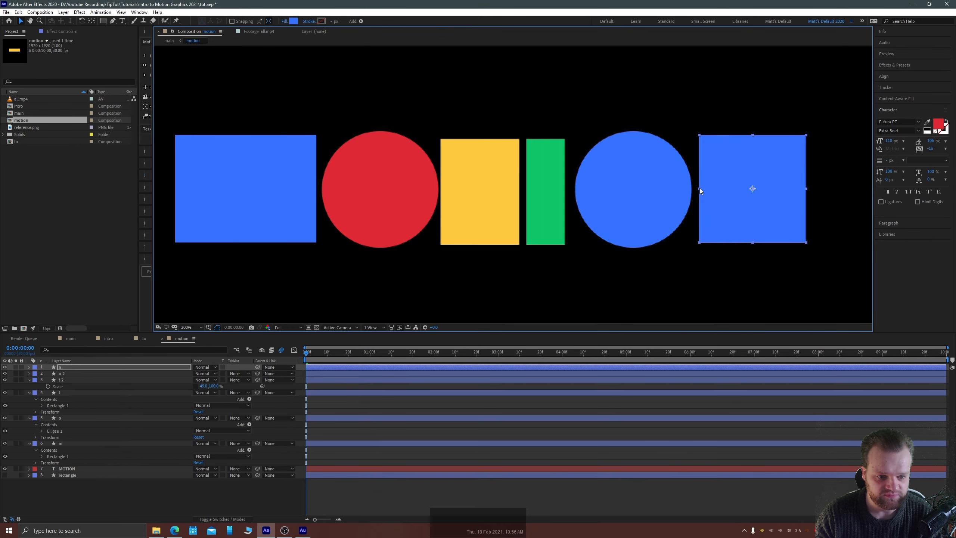
left_click(294, 20)
left_click(236, 153)
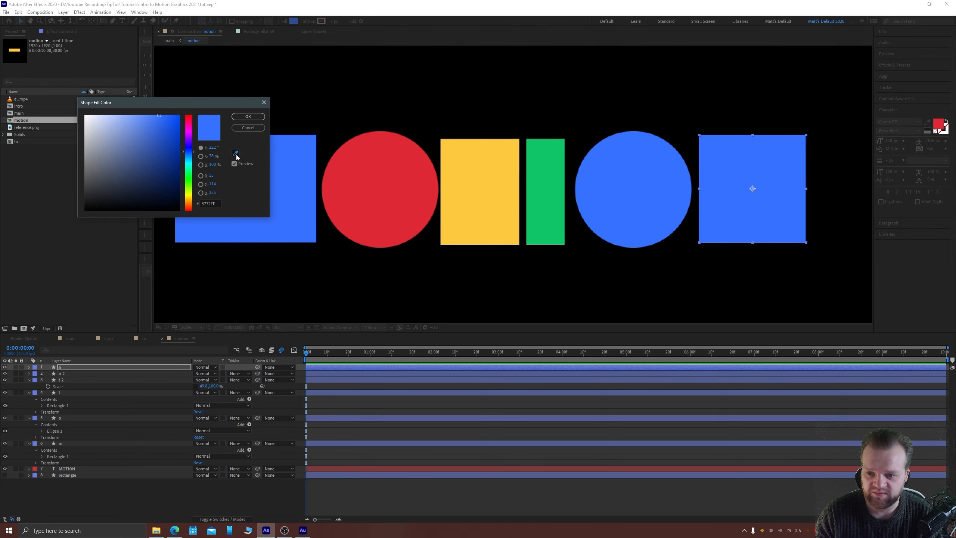
left_click(339, 162)
left_click(248, 117)
With the Pen tool in mask mode, draw a closed triangular mask around the lower-left diagonal half of the n square
left_click(73, 364)
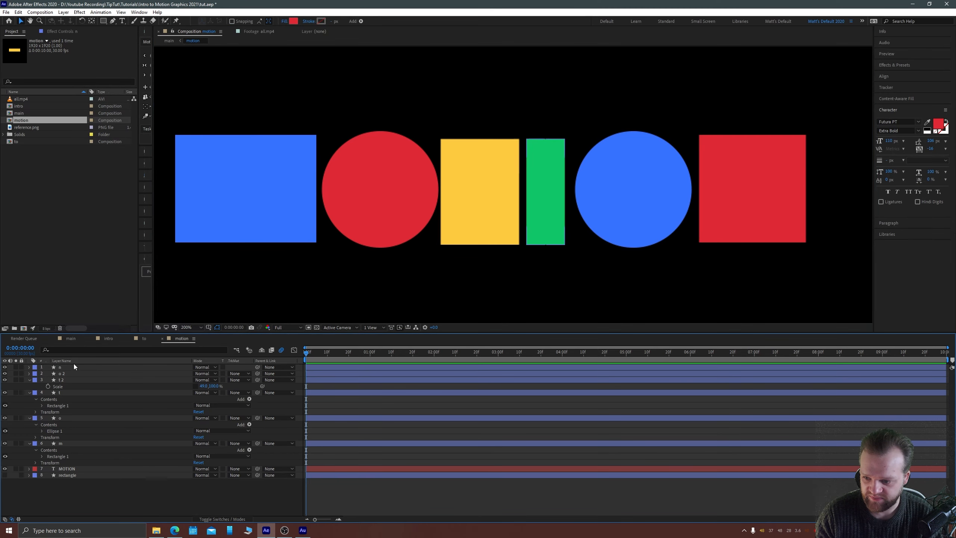
key("space")
left_click_drag(724, 204, 501, 205)
scroll(464, 200, "up", 1)
key("space")
left_click_drag(426, 200, 368, 190)
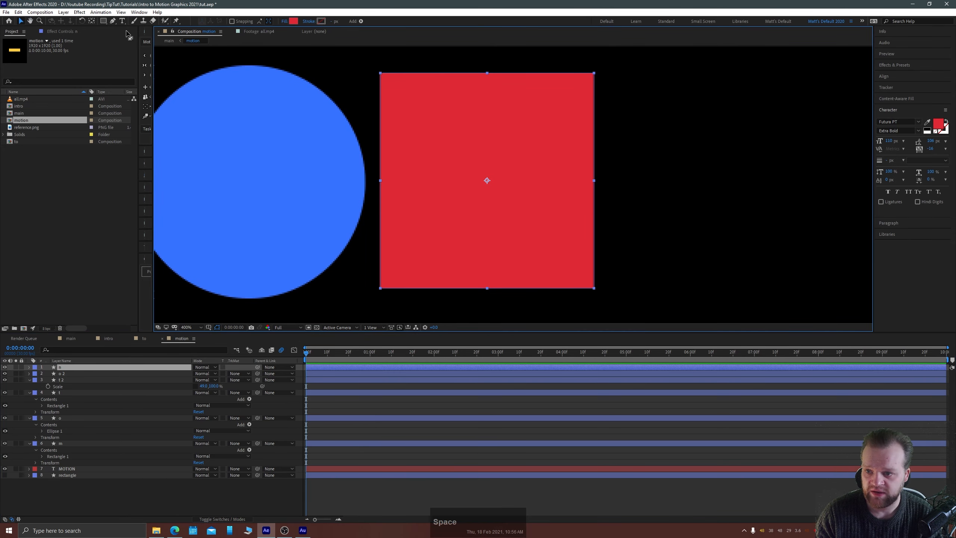
left_click(113, 21)
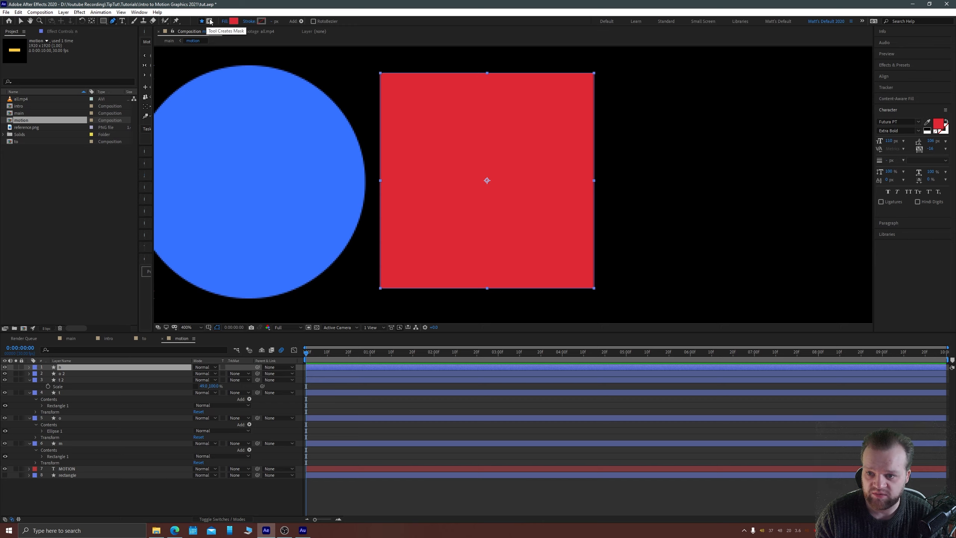
left_click(209, 21)
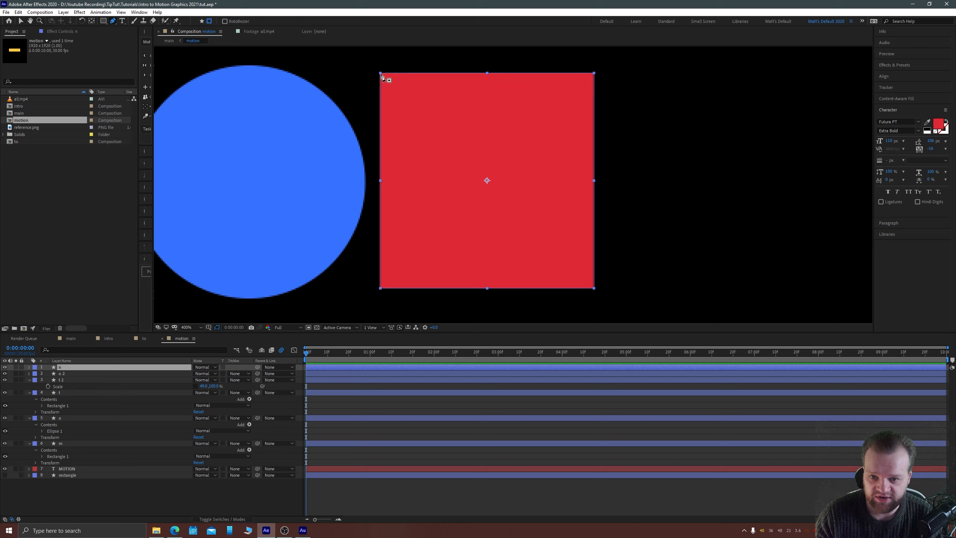
left_click(372, 77)
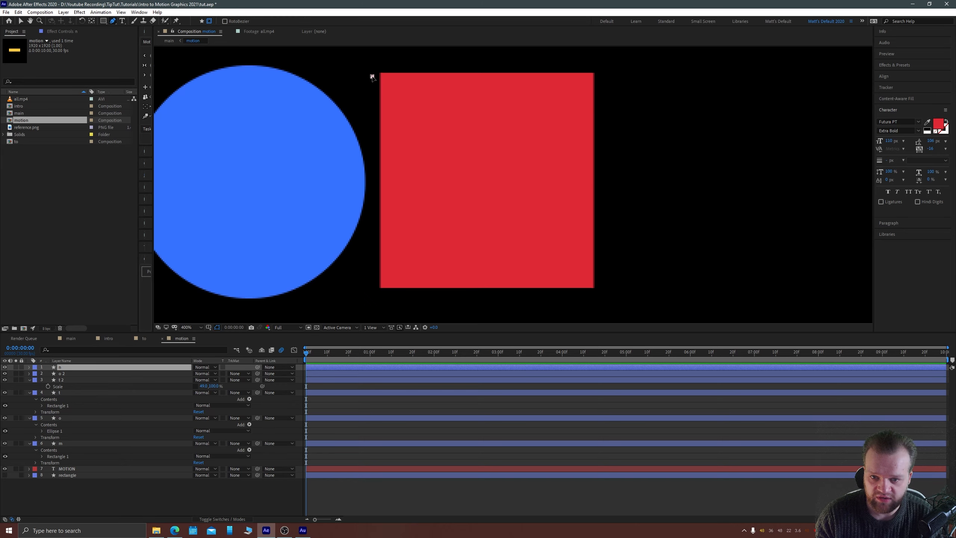
left_click(588, 293, "shift")
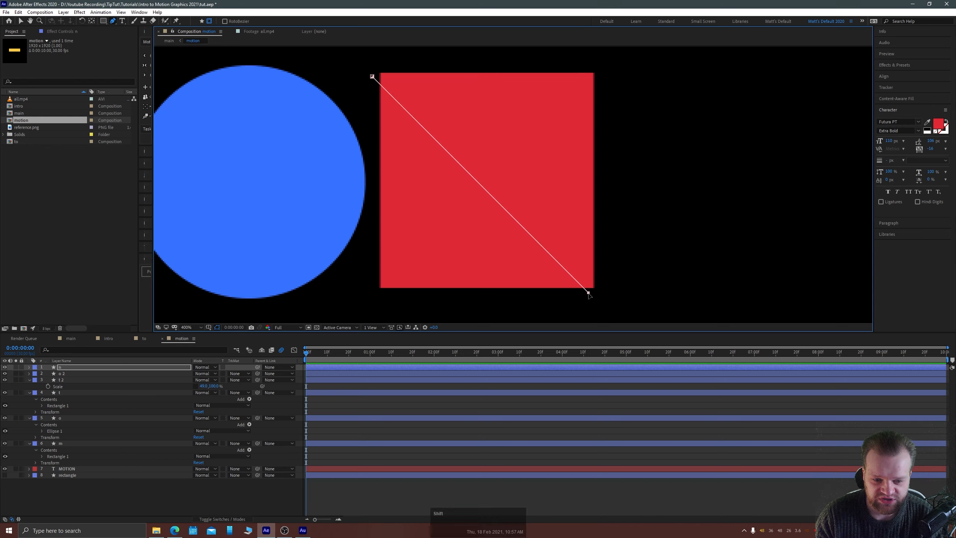
left_click(376, 294, "shift")
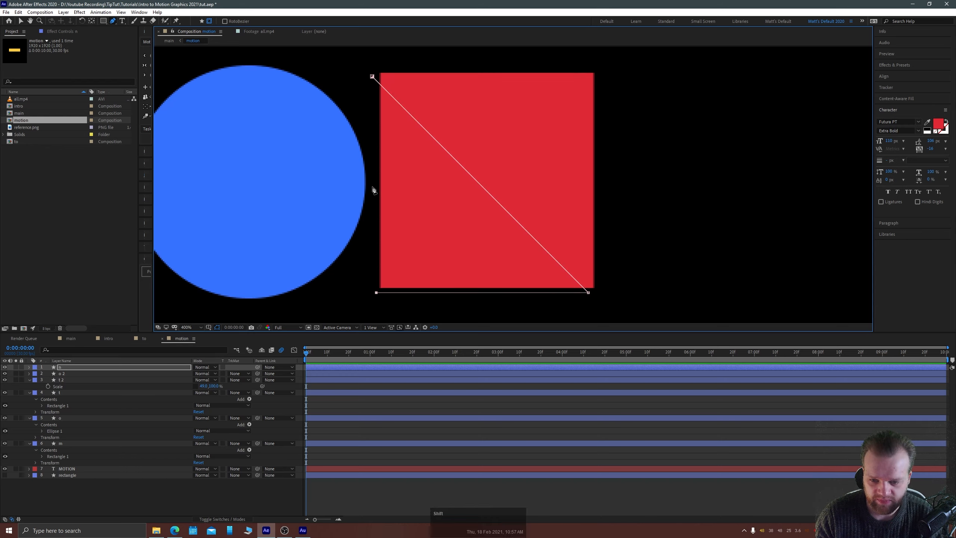
left_click(372, 77)
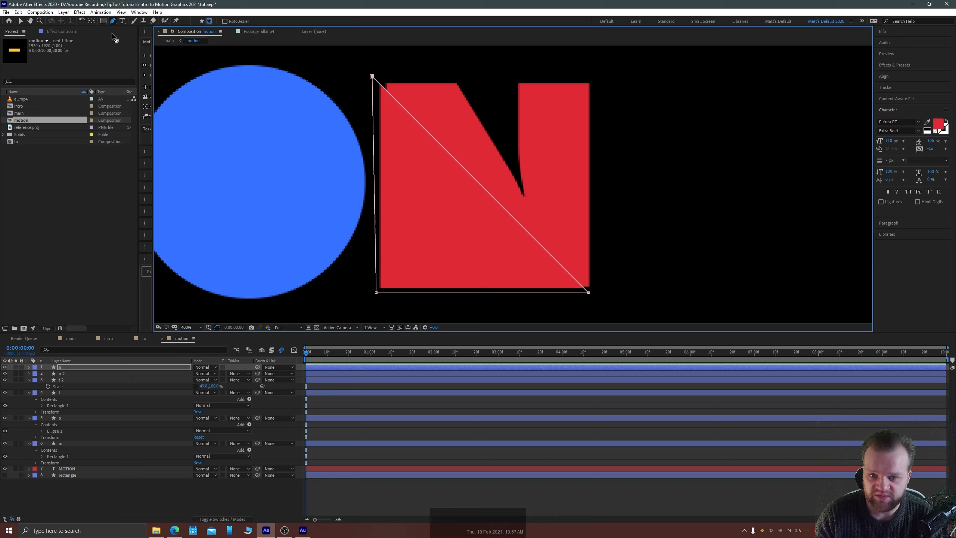
Duplicate the masked n layer and set the copy's rotation to 180° so it covers the opposite half of the N
left_click(21, 21)
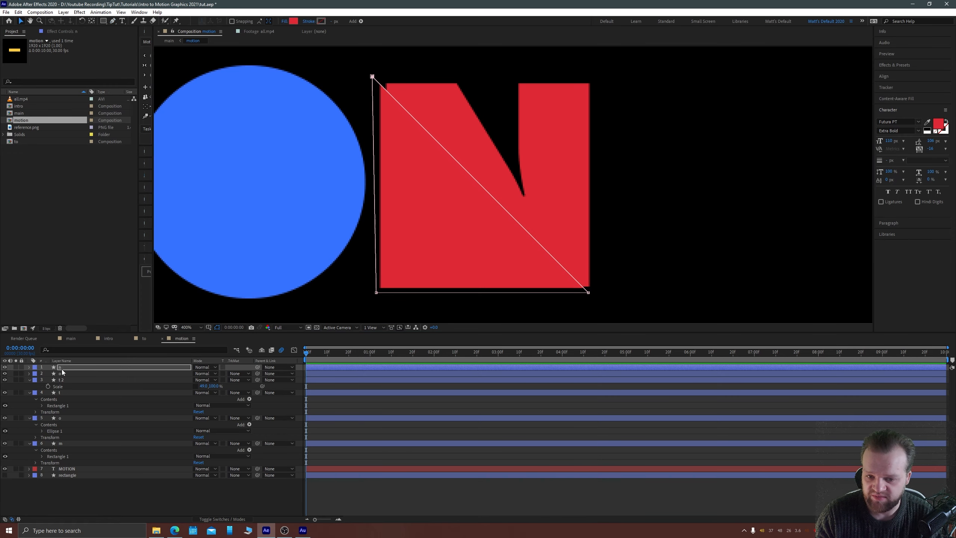
left_click(62, 368)
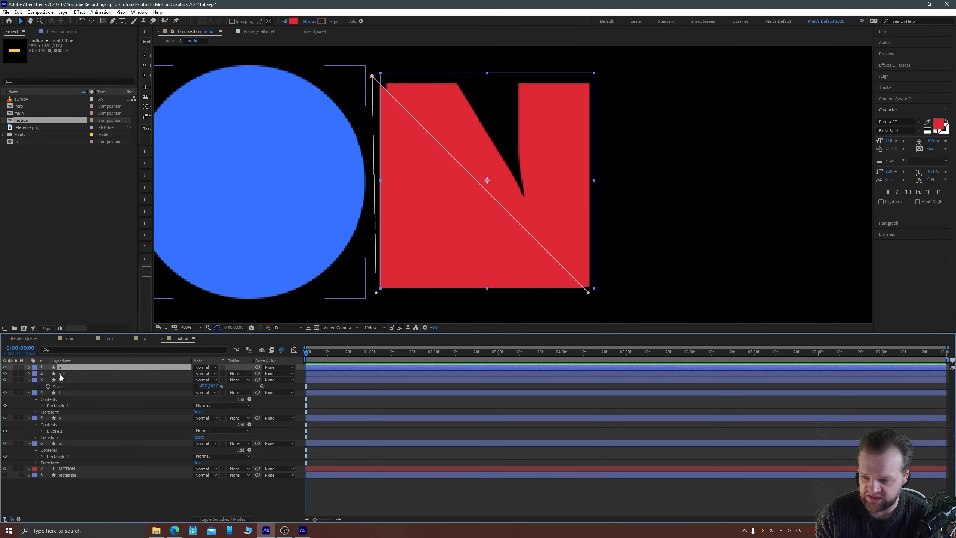
key("ctrl+d")
key("r")
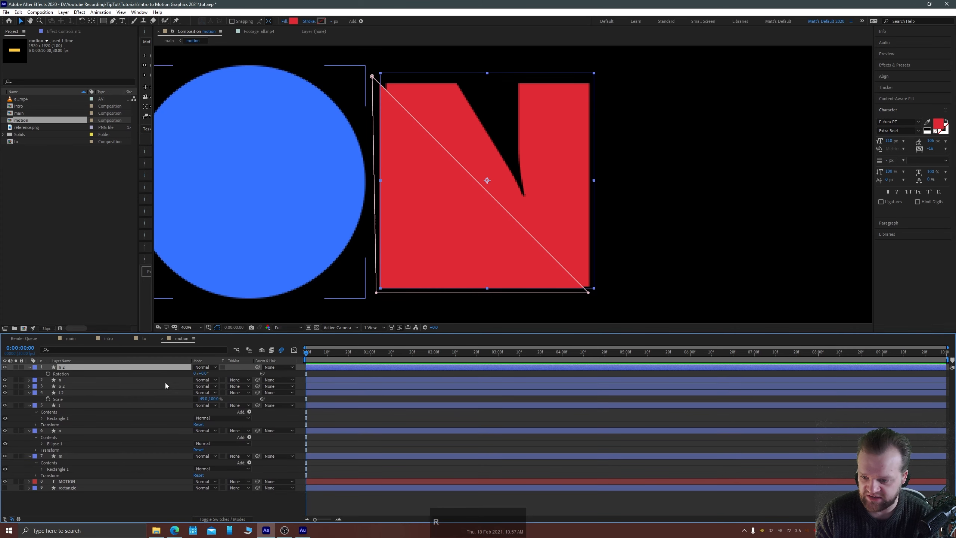
left_click(204, 373)
type("1")
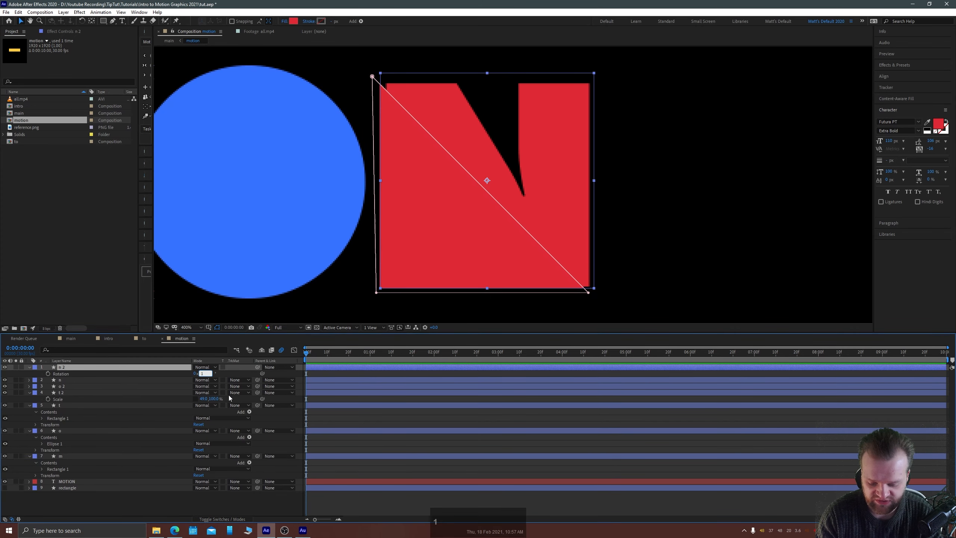
type("80")
key("Return")
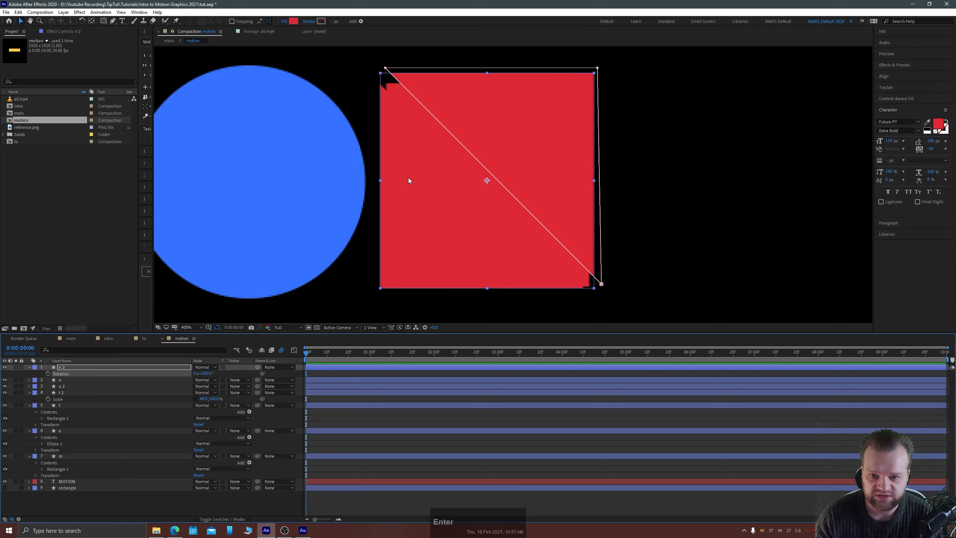
Select the rotated n 2 triangle and nudge it slightly down against the other half
scroll(504, 173, "down", 4)
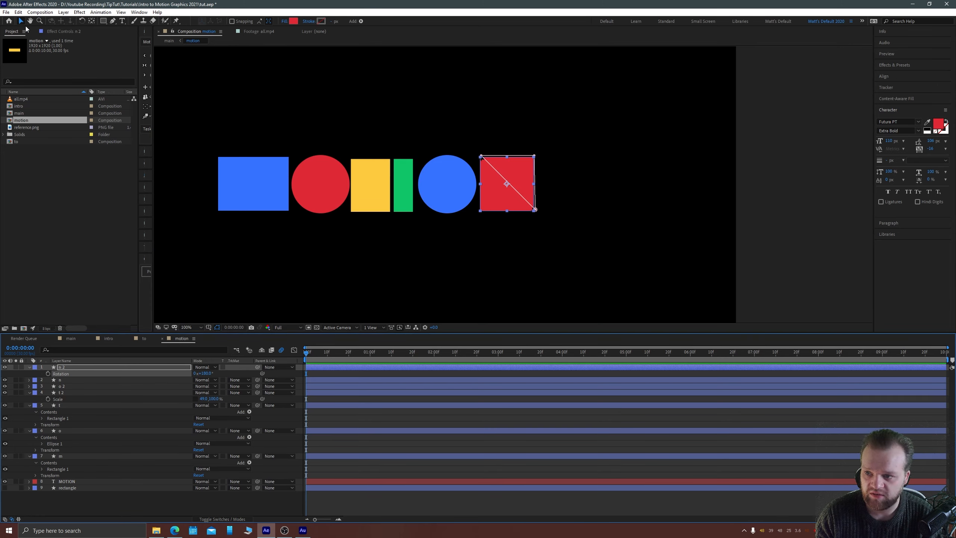
left_click(788, 163)
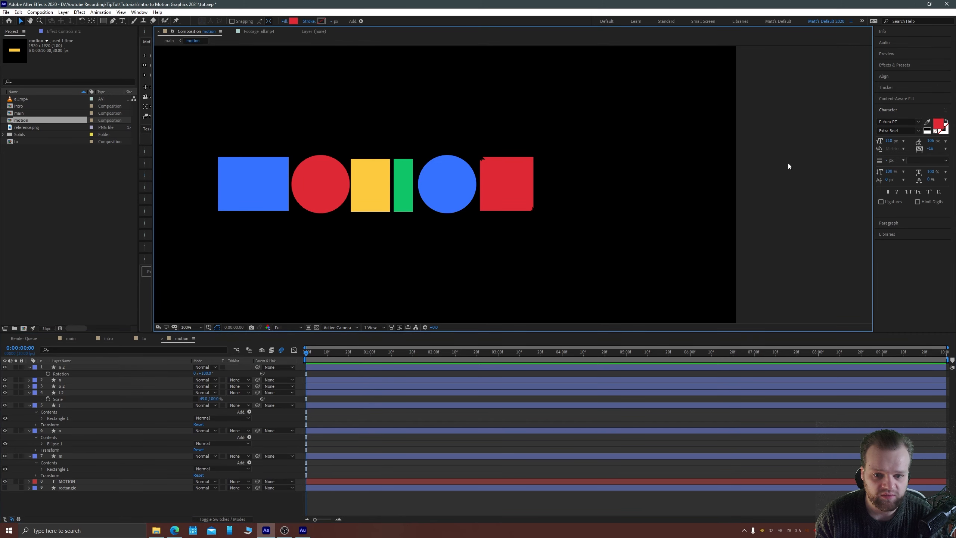
left_click(515, 167)
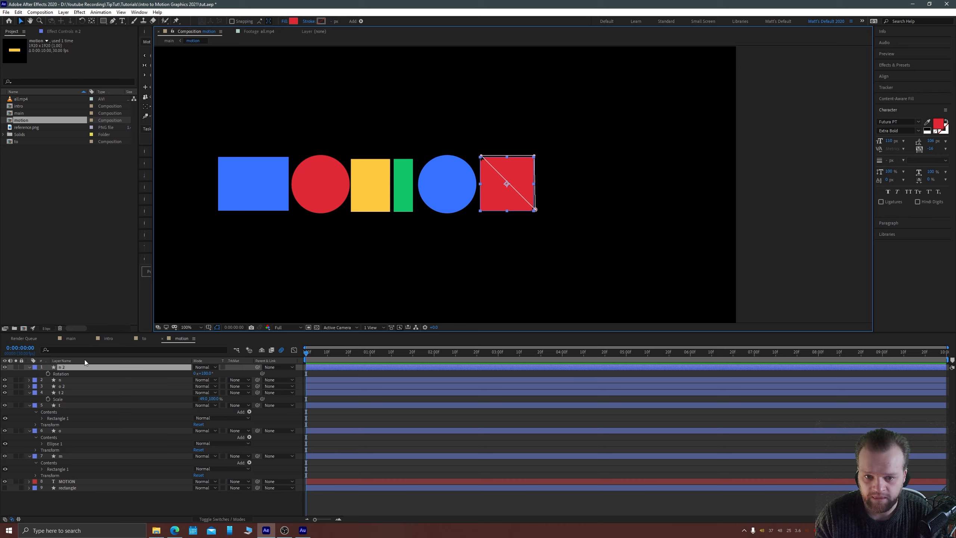
key("Down")
key("Down")
key("Down")
key("Down")
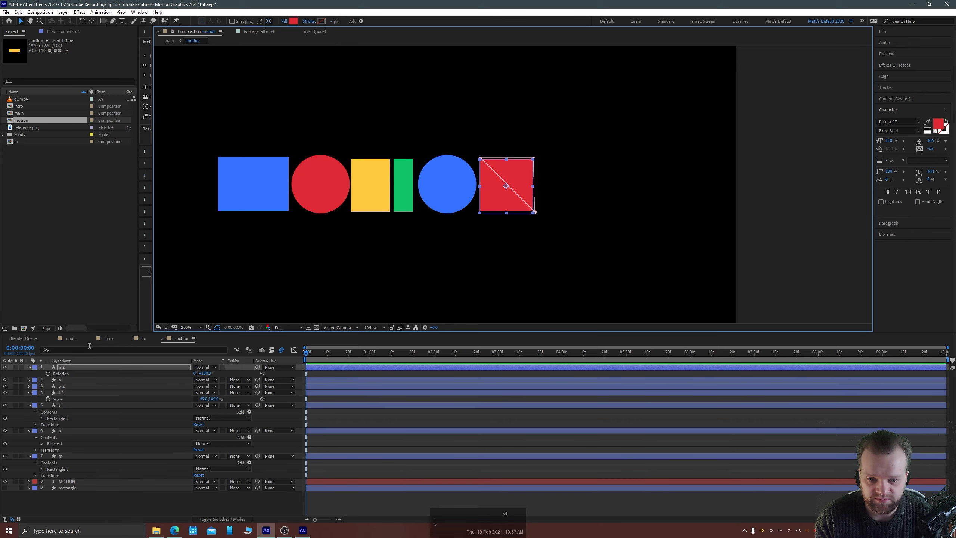
Hide the MOTION text layer so only the coloured shapes show
left_click(781, 244)
key("space")
left_click_drag(322, 254, 369, 243)
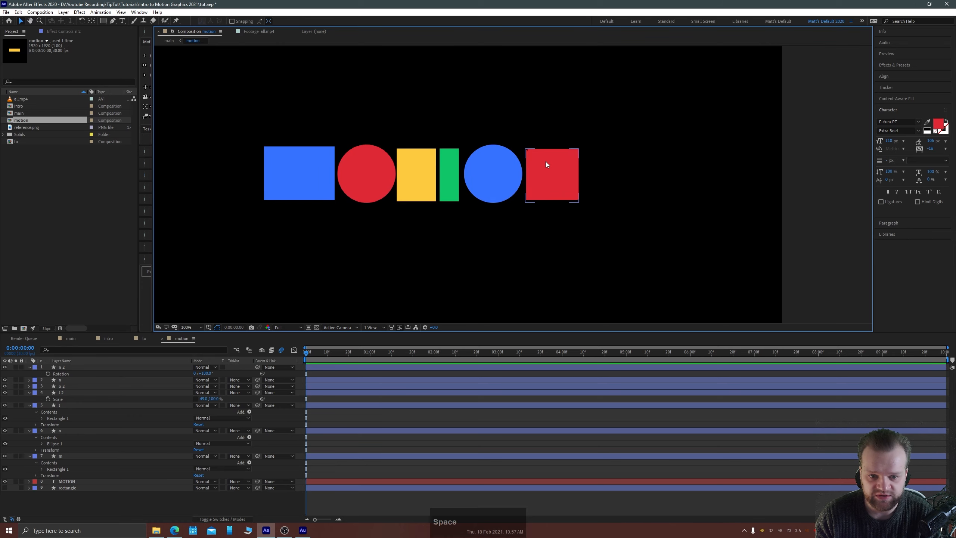
left_click(546, 163)
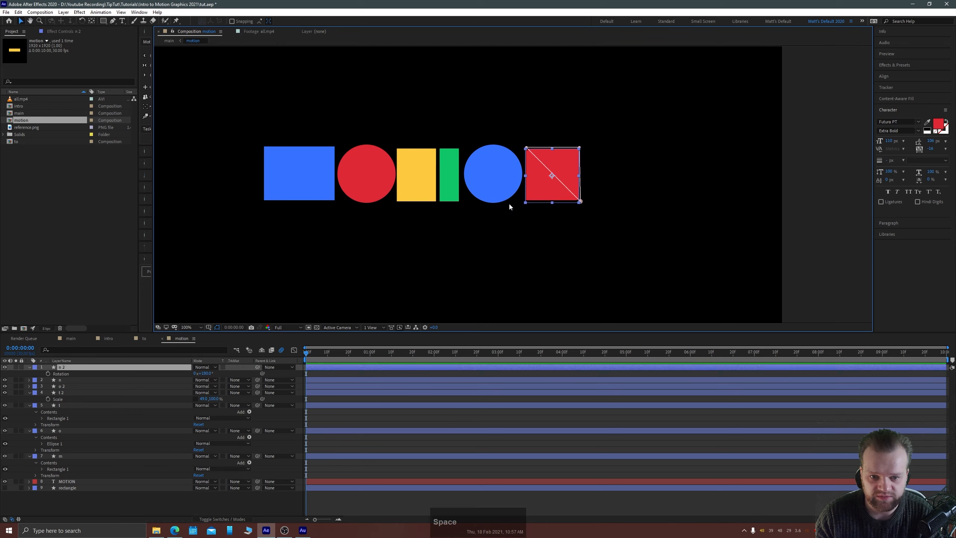
left_click(4, 482)
left_click(94, 494)
Nudge the n 2 triangle up and to the right to open a diagonal gap between the two N halves
key("space")
left_click_drag(411, 241, 478, 240)
left_click(640, 165)
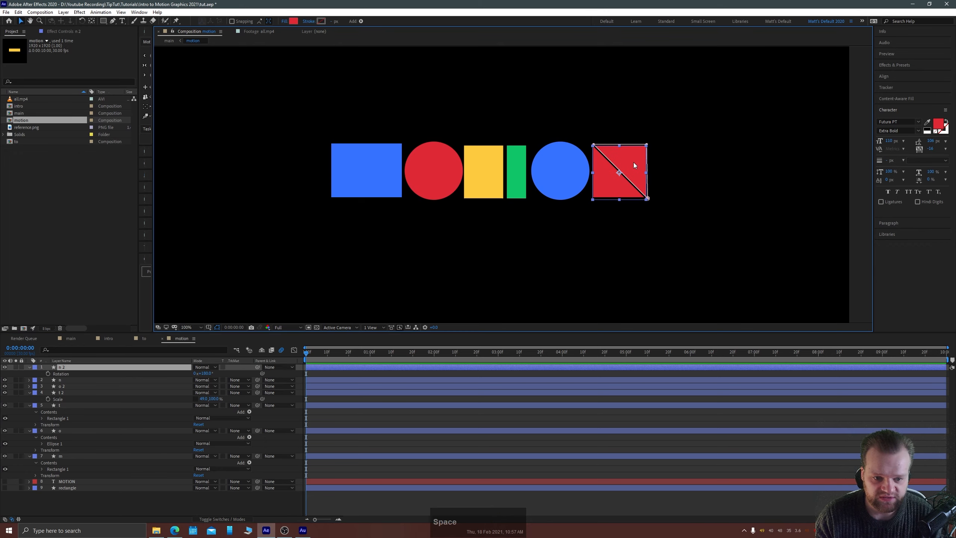
key("Right")
key("shift+Up")
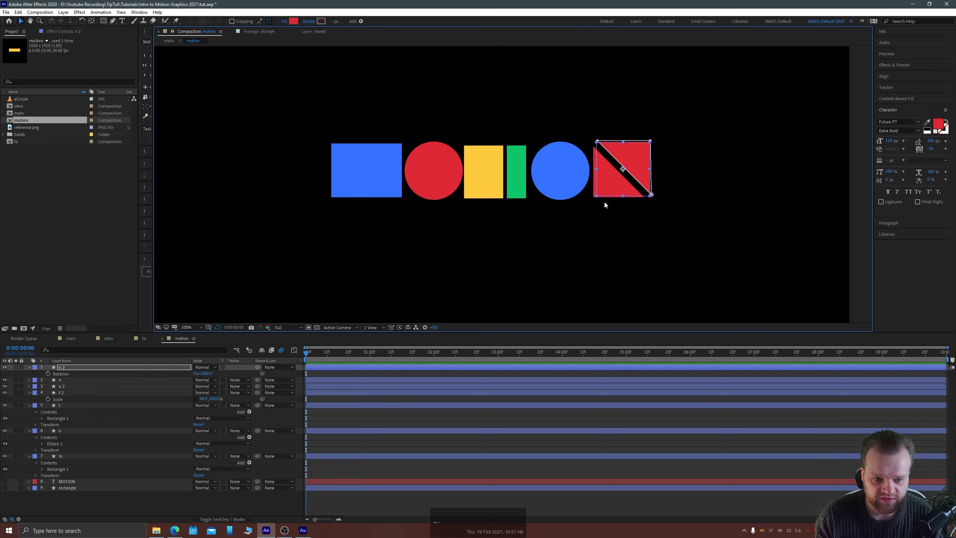
key("Left")
key("Down")
key("Down")
left_click(599, 213)
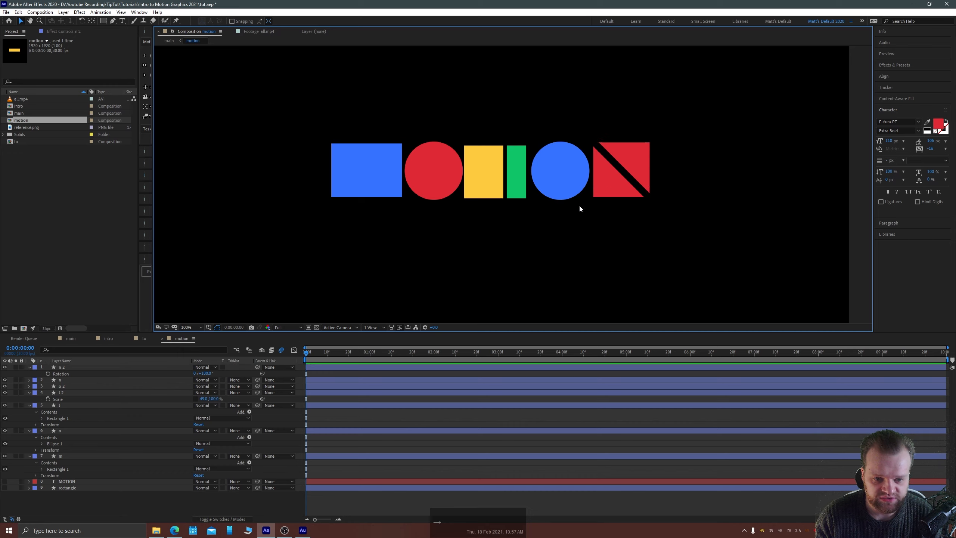
Scale both N triangles together to 67.7, 89.4% and move them slightly closer to the blue circle
left_click(59, 380)
left_click(61, 368, "ctrl")
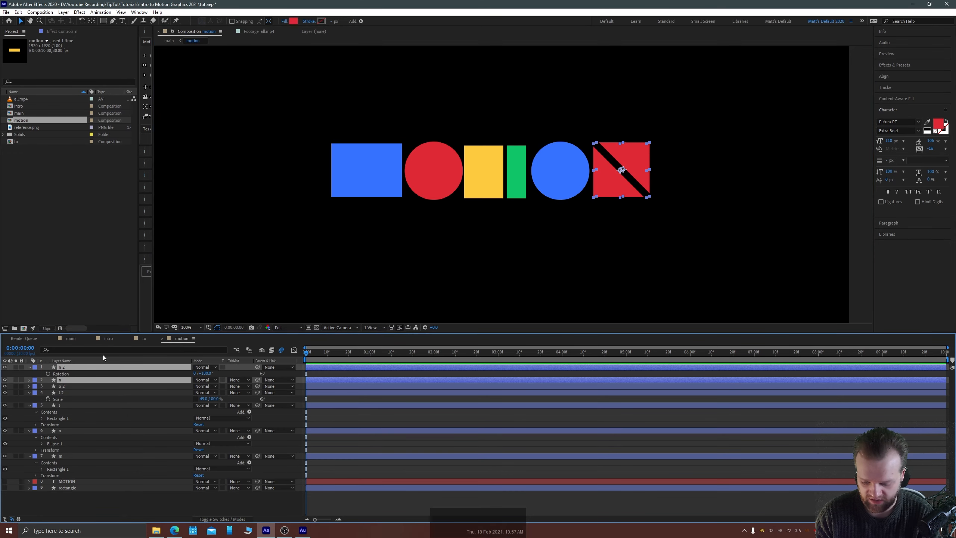
key("s")
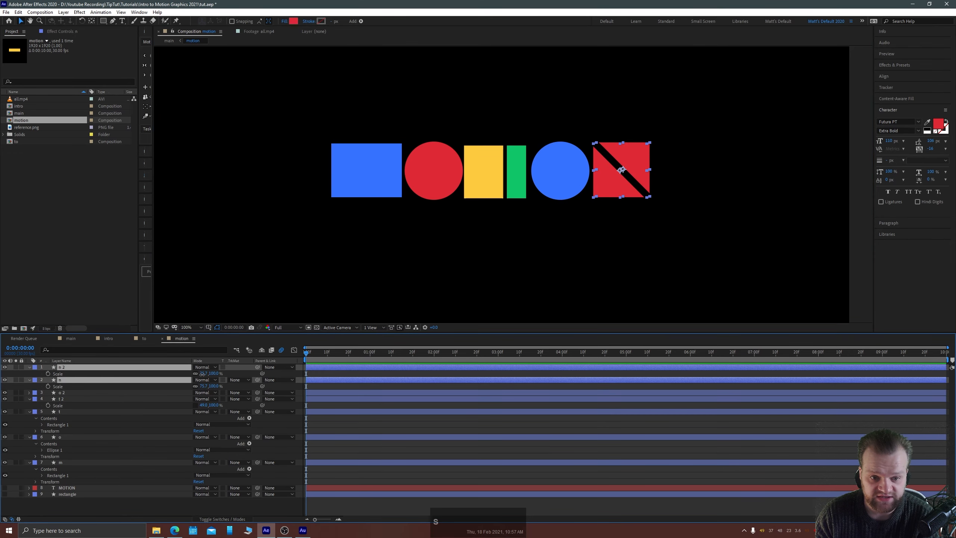
left_click_drag(203, 374, 199, 374)
key("Left")
key("Left")
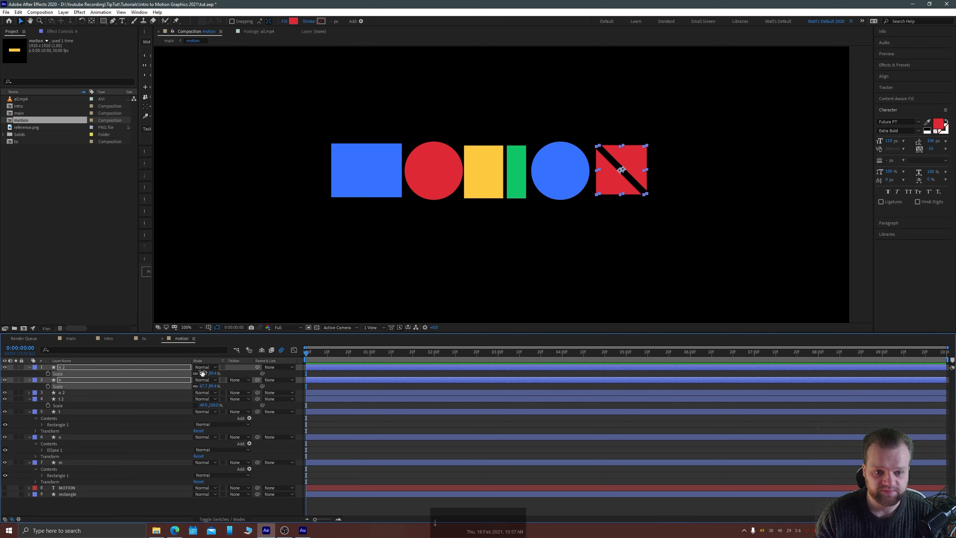
left_click_drag(610, 189, 608, 192)
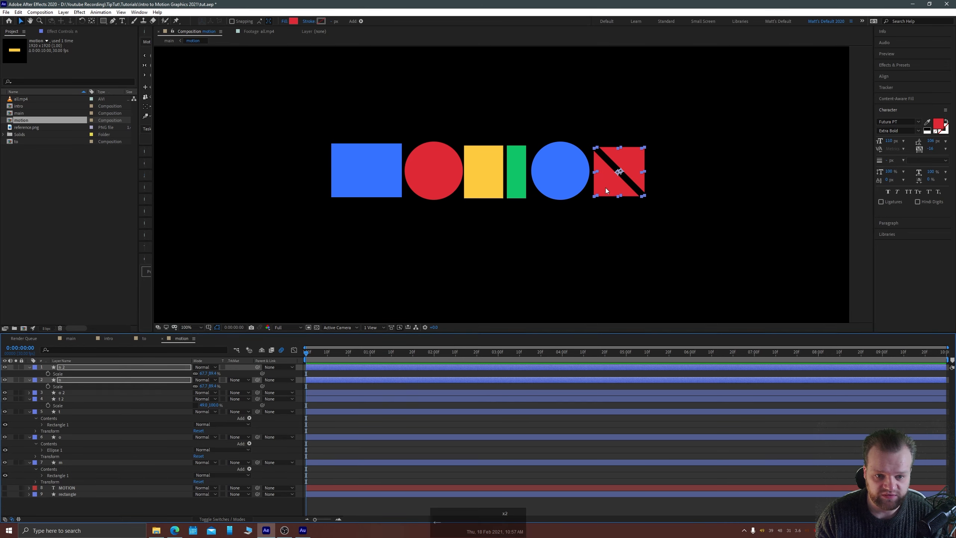
key("Left")
Nudge the blue m rectangle and the red circle slightly left to even out their spacing
left_click(384, 180)
key("Left")
key("Left")
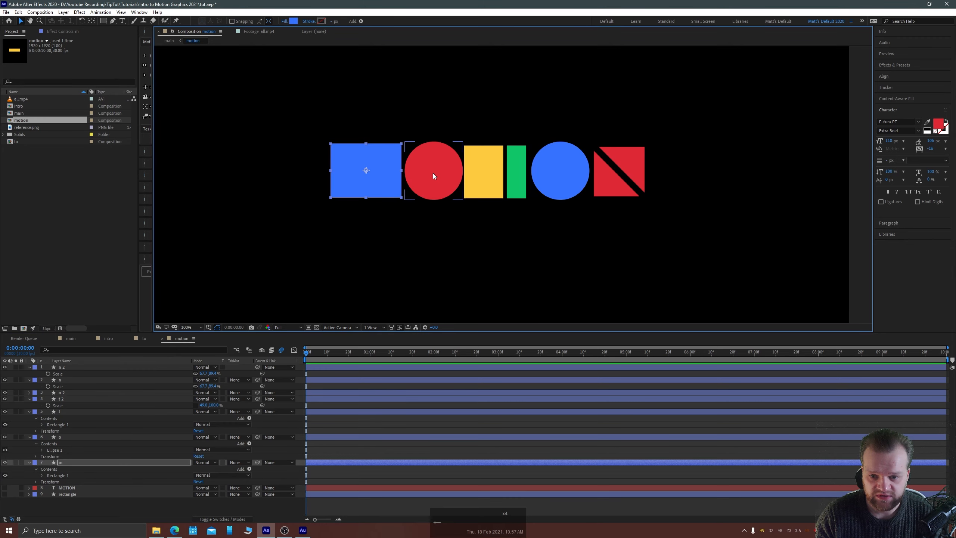
left_click(433, 173)
key("Left")
key("Left")
Nudge the green and yellow rectangles slightly right to even the gaps between the circles
left_click(503, 170)
key("Right")
left_click(519, 170)
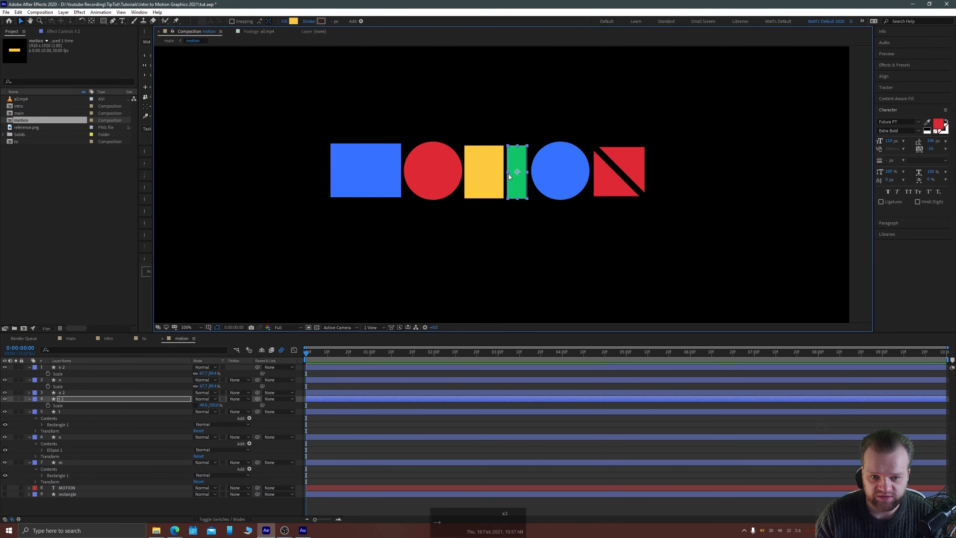
key("Right")
key("Right")
key("Right")
left_click(481, 176)
key("Right")
left_click(550, 174)
left_click(543, 242)
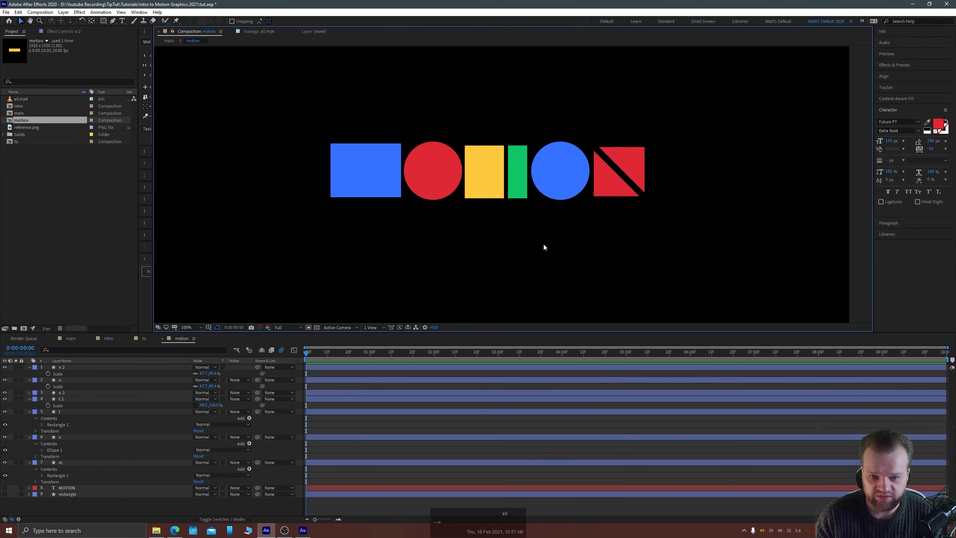
Select all seven shape layers from n 2 down to m and collapse their expanded properties
scroll(477, 247, "down", 1)
key("space")
left_click_drag(380, 278, 412, 262)
left_click(67, 365)
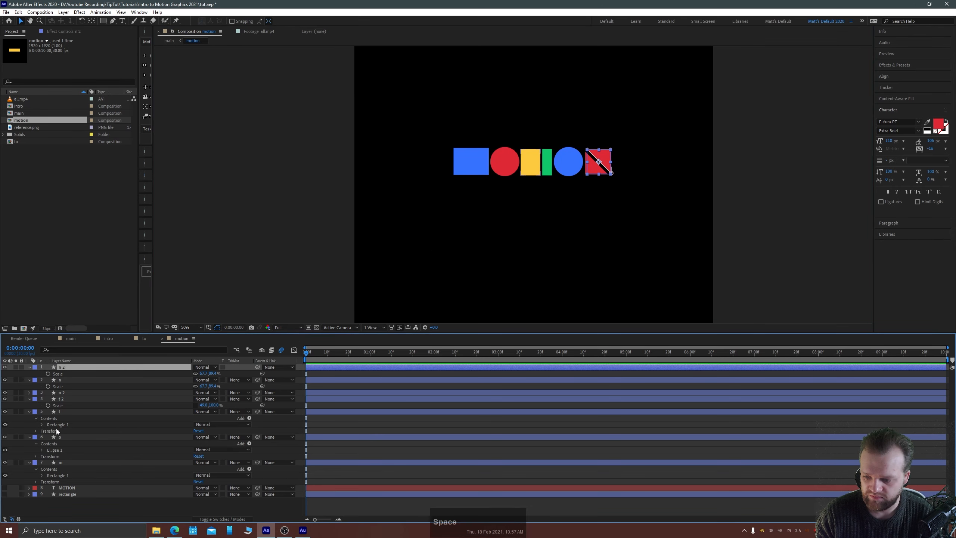
left_click(62, 462, "shift")
key("u")
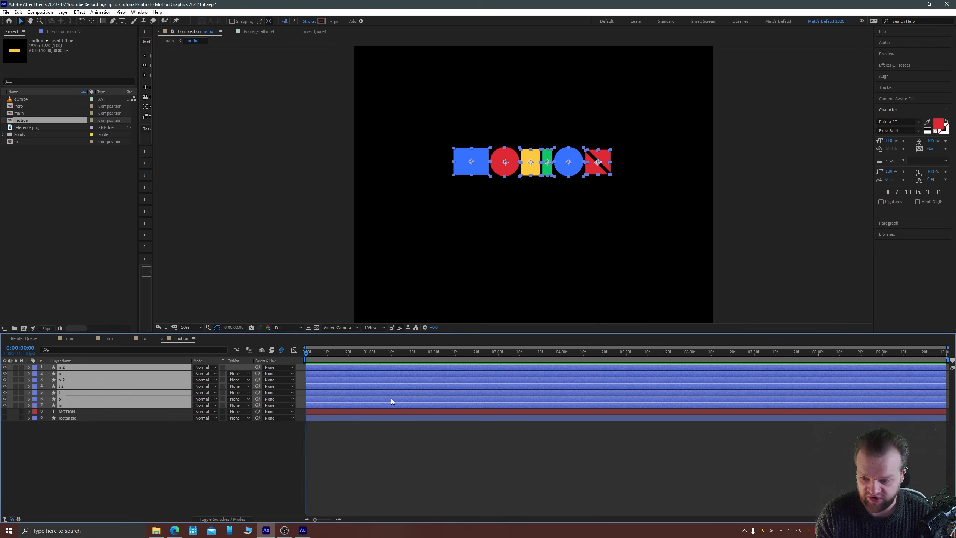
Cut the selected shape layers to three frames by splitting them at 0:00:00:03 and deleting the remaining parts
key("Right")
key("Right")
key("Right")
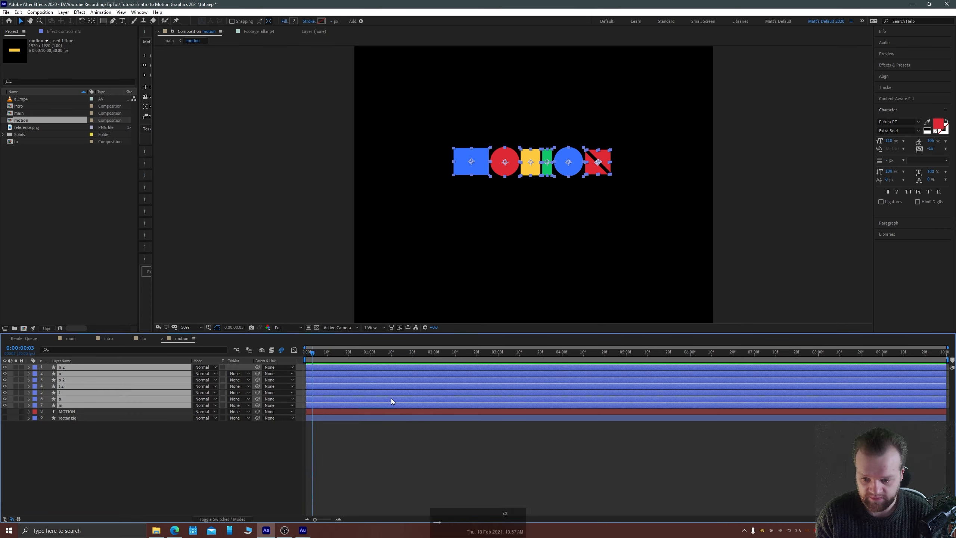
key("ctrl+shift+d")
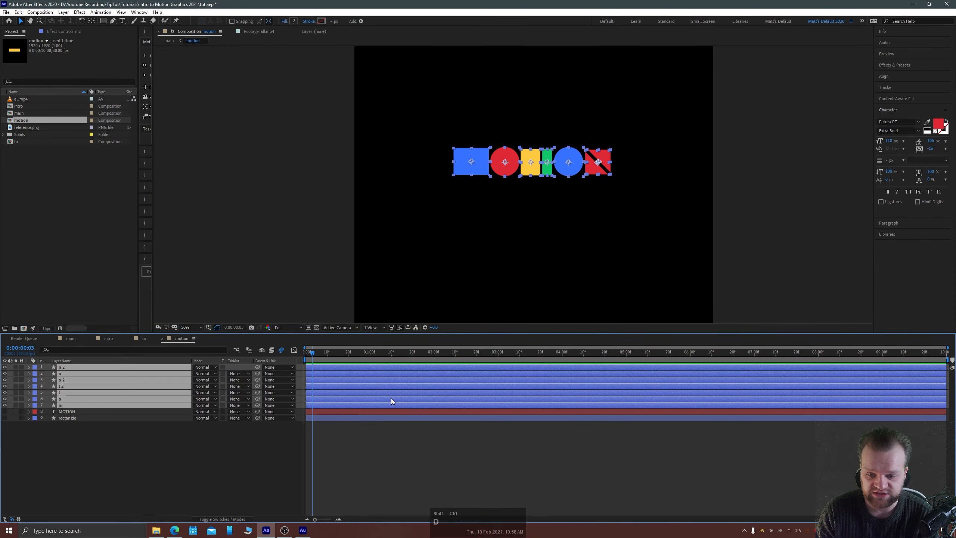
key("Delete")
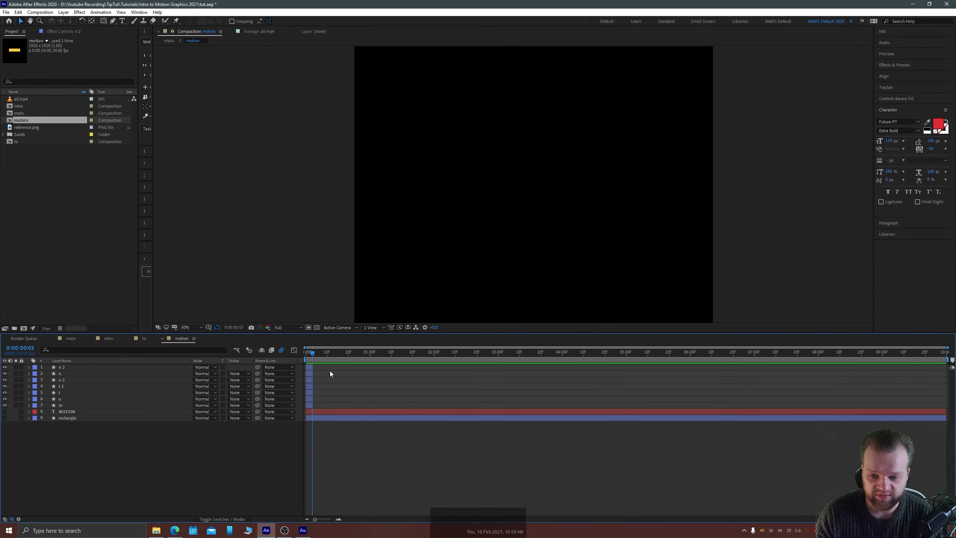
Return to the first frame and sequence the seven shape layers from m up to n 2 without overlap
left_click_drag(312, 358, 305, 358)
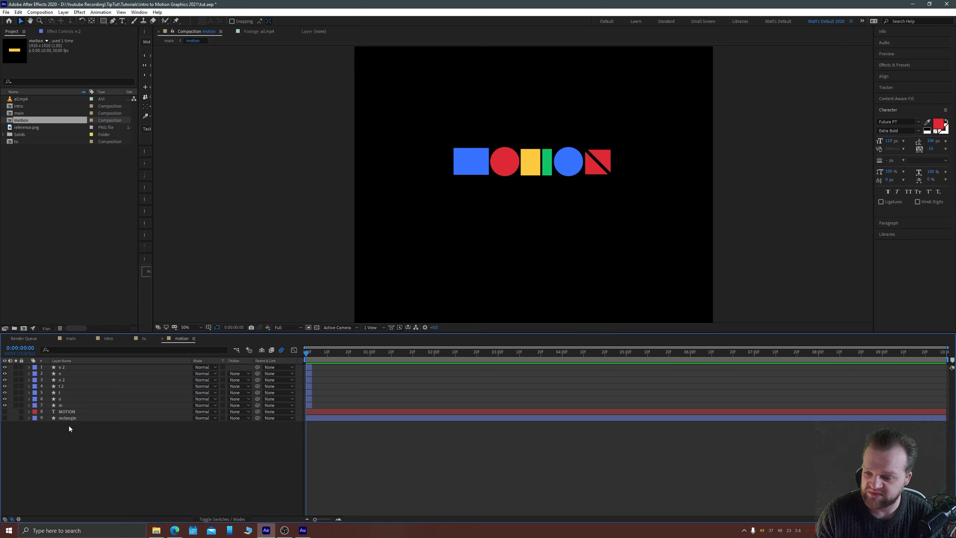
left_click(59, 404)
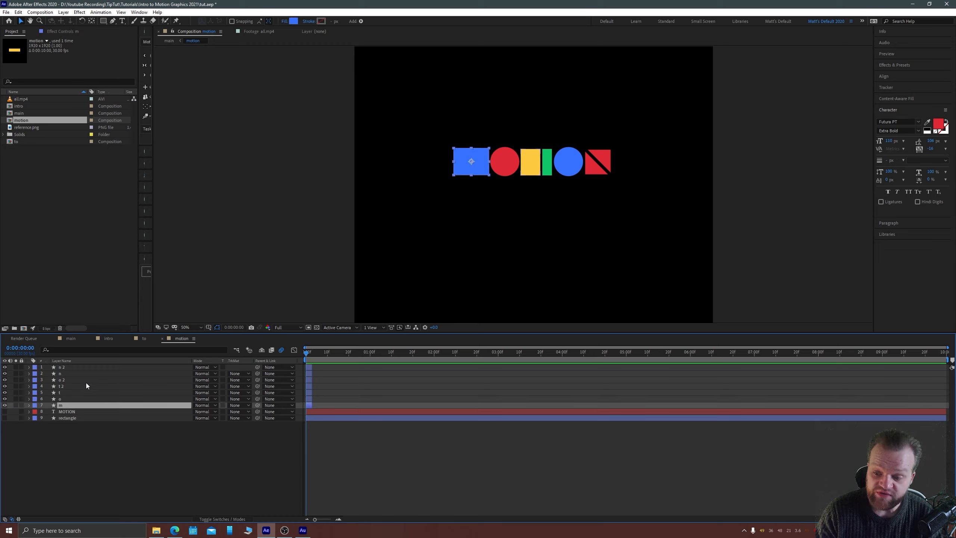
left_click(63, 367, "shift")
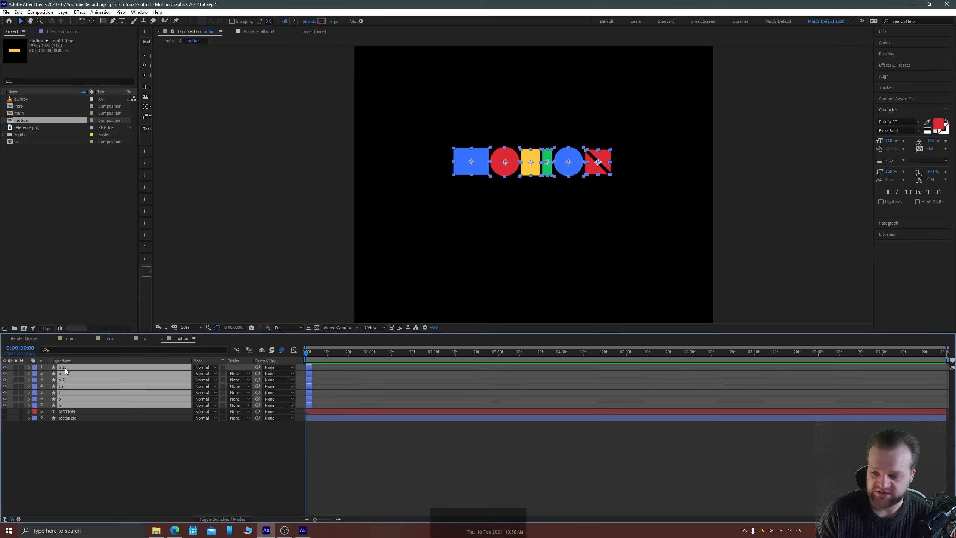
right_click(65, 368)
mouse_move(129, 284)
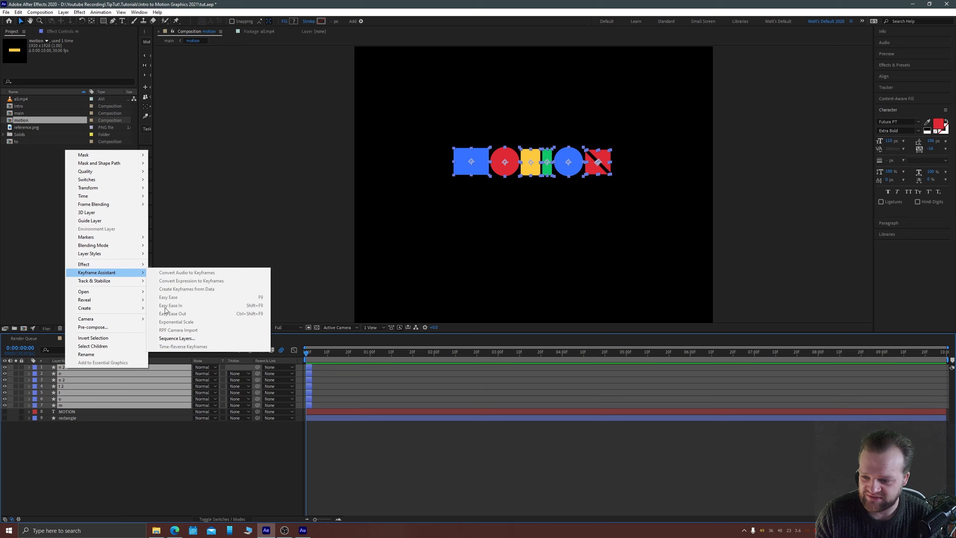
left_click(183, 339)
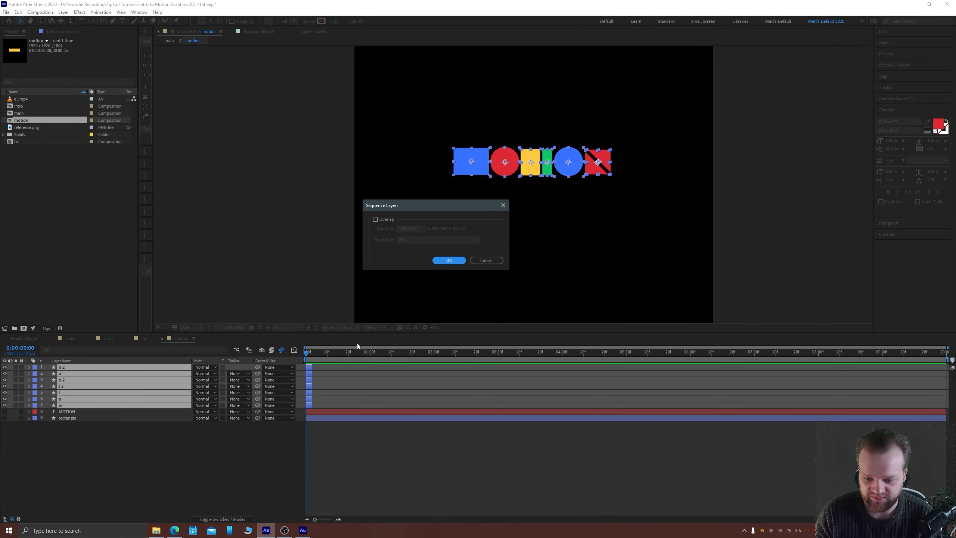
key("Return")
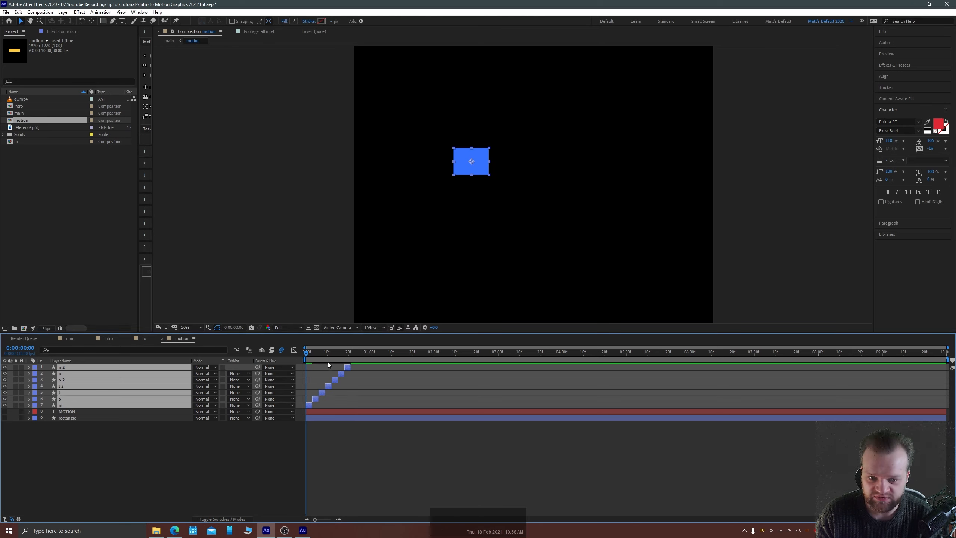
Shift the n 2 layer in time to start together with the n layer, and preview the sequence from the beginning
key("space")
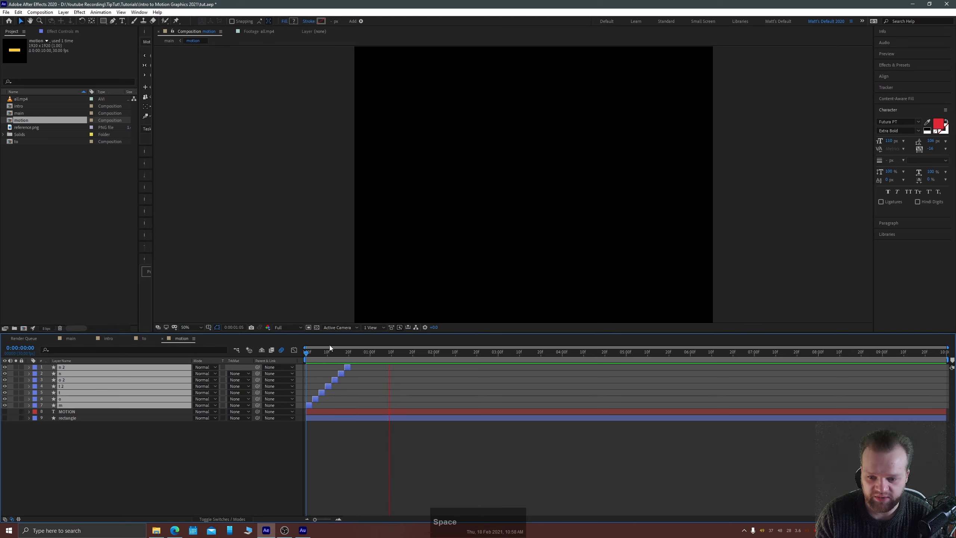
left_click(339, 352)
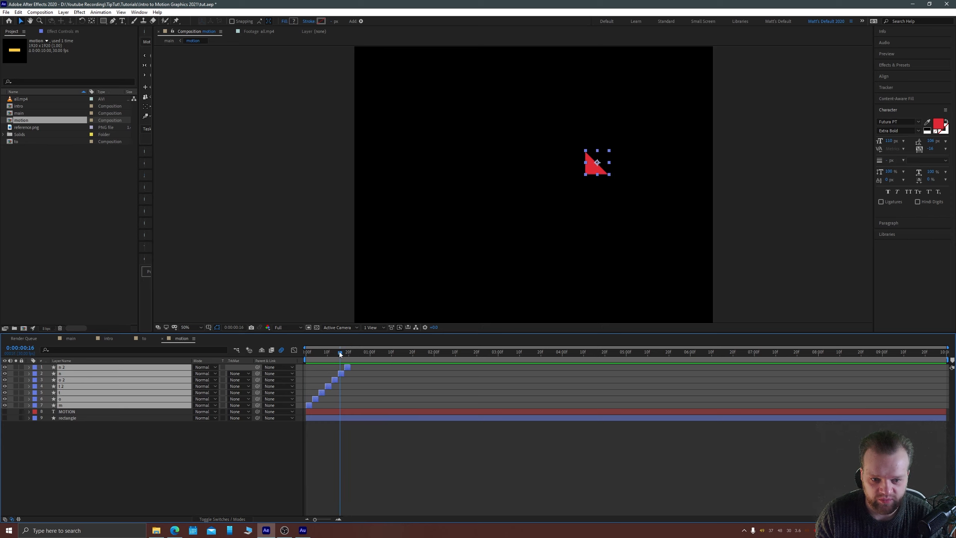
left_click_drag(339, 352, 342, 368)
left_click(356, 433)
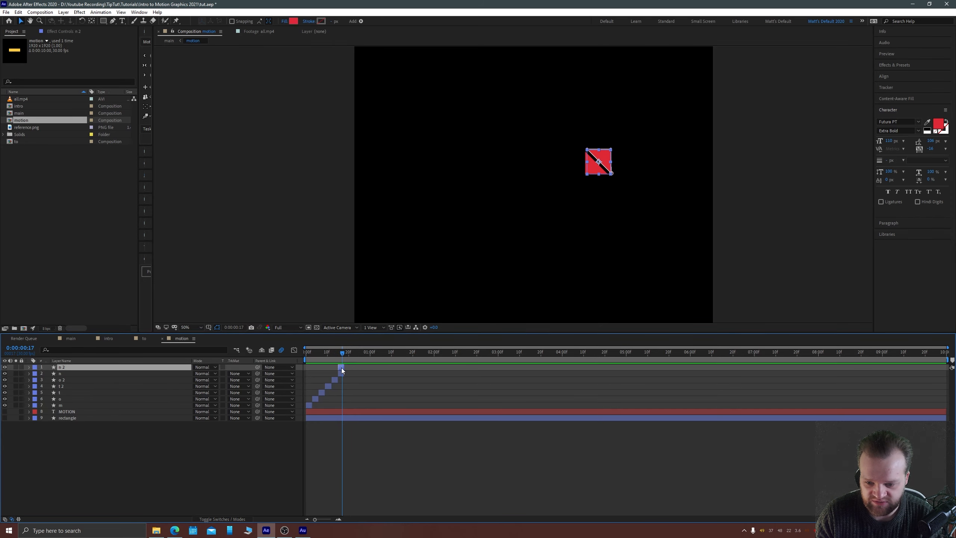
left_click(338, 354)
key("Home")
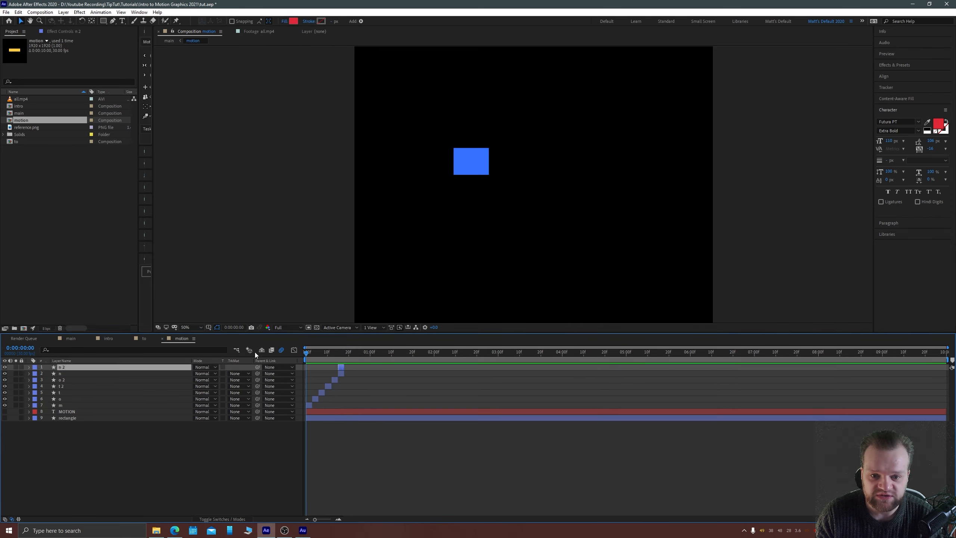
key("space")
key("space")
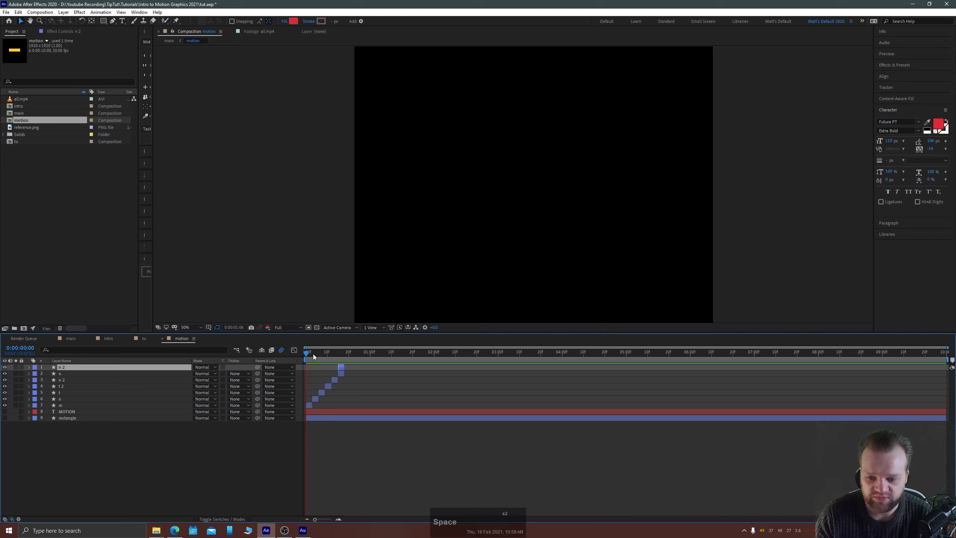
Shift all seven shape layers together three frames forward in time and preview the sequence
left_click(309, 406)
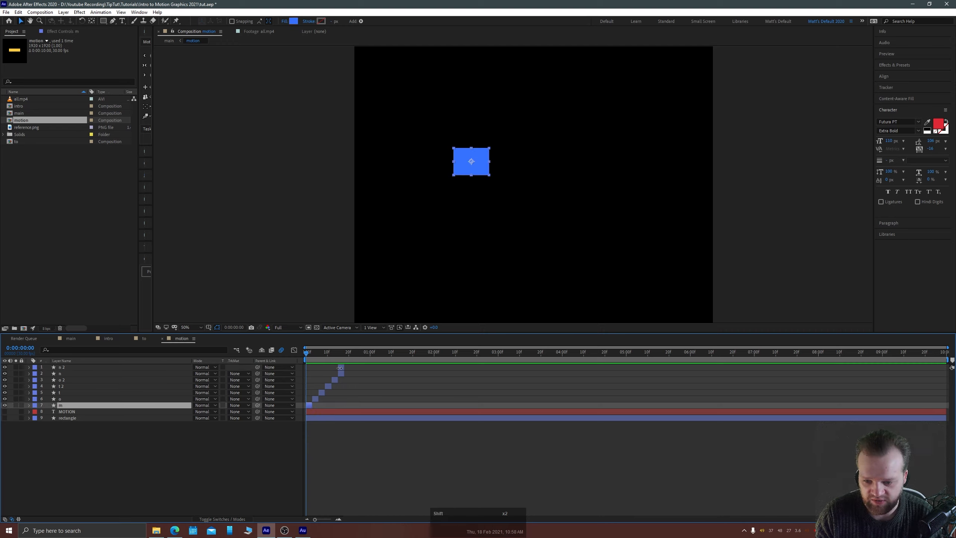
left_click(341, 366, "shift")
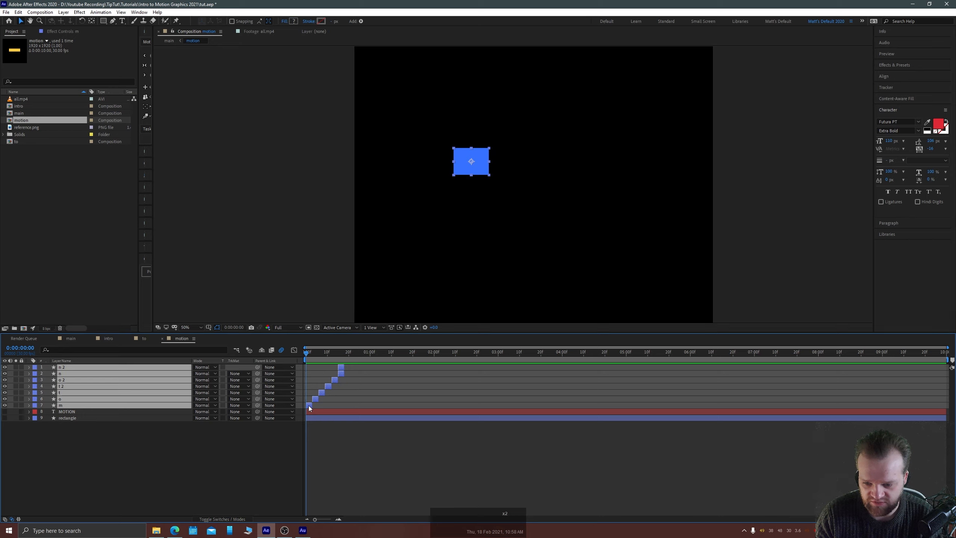
left_click_drag(308, 405, 316, 404)
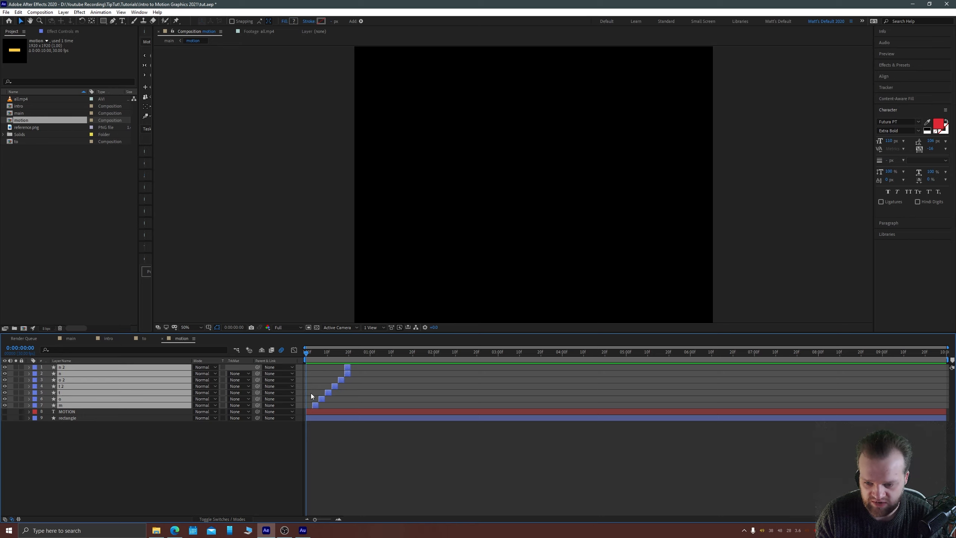
key("space")
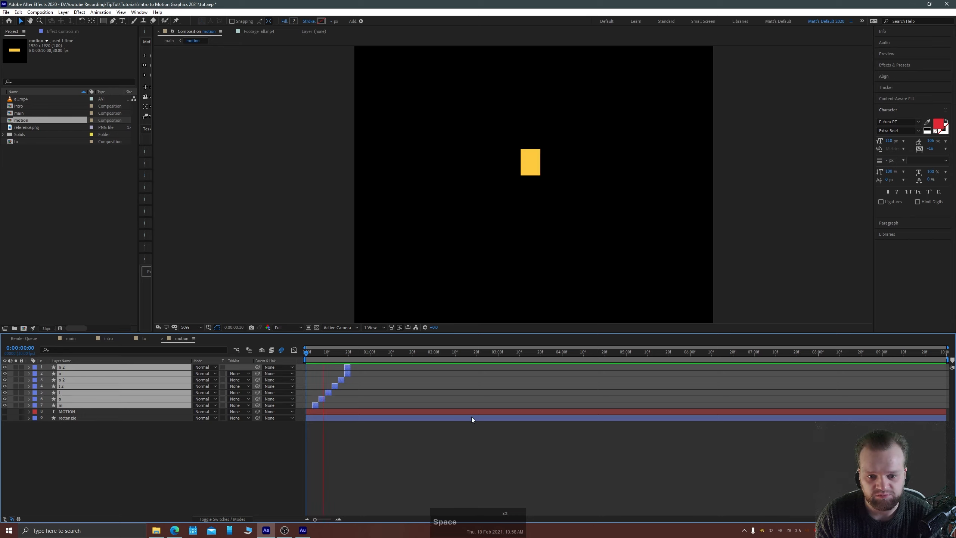
key("space")
Make the MOTION text layer visible and set its start to 0:00:00:21, right after the last shapes
left_click_drag(340, 353, 351, 353)
left_click(5, 412)
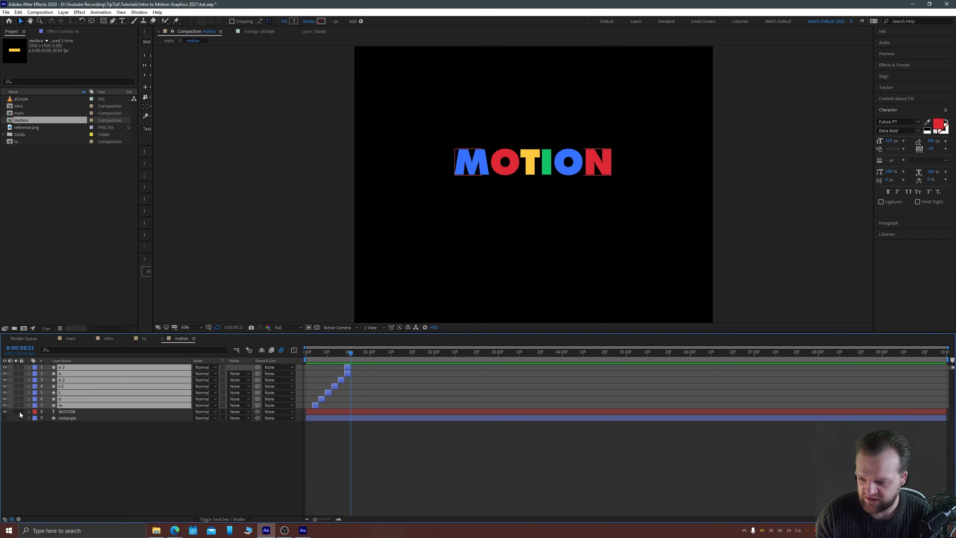
left_click(71, 412)
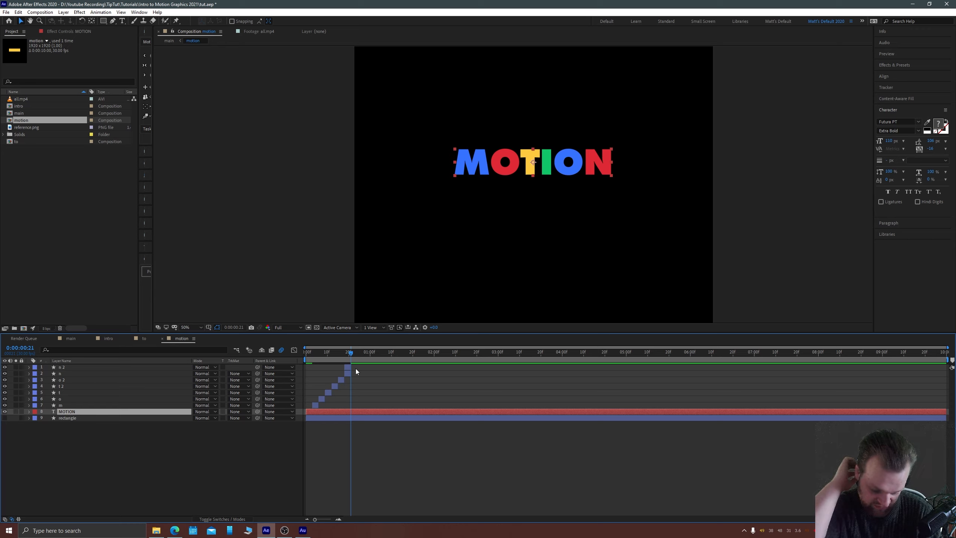
key("bracketleft")
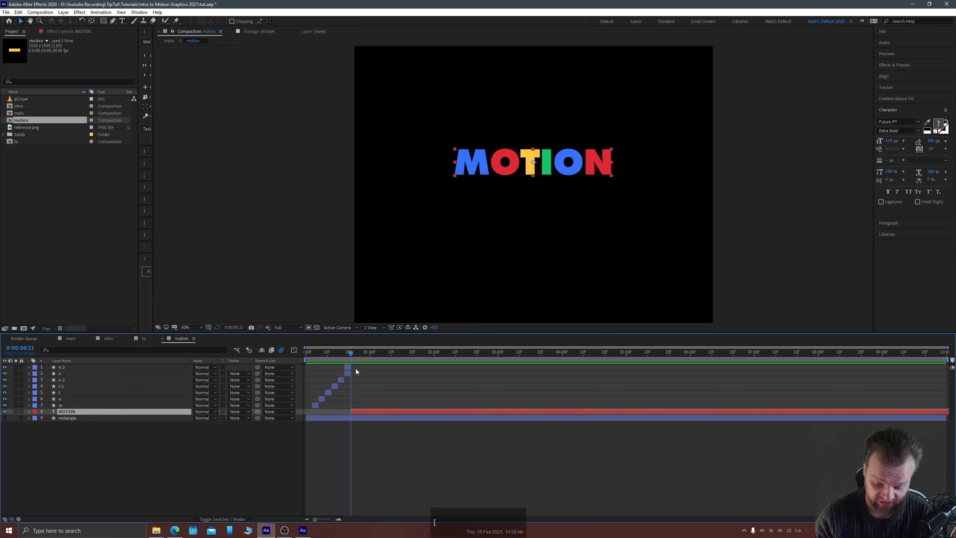
Add opacity keyframes to the MOTION text layer at 0:00:00:21, 0:00:01:01 and 0:00:01:11
key("t")
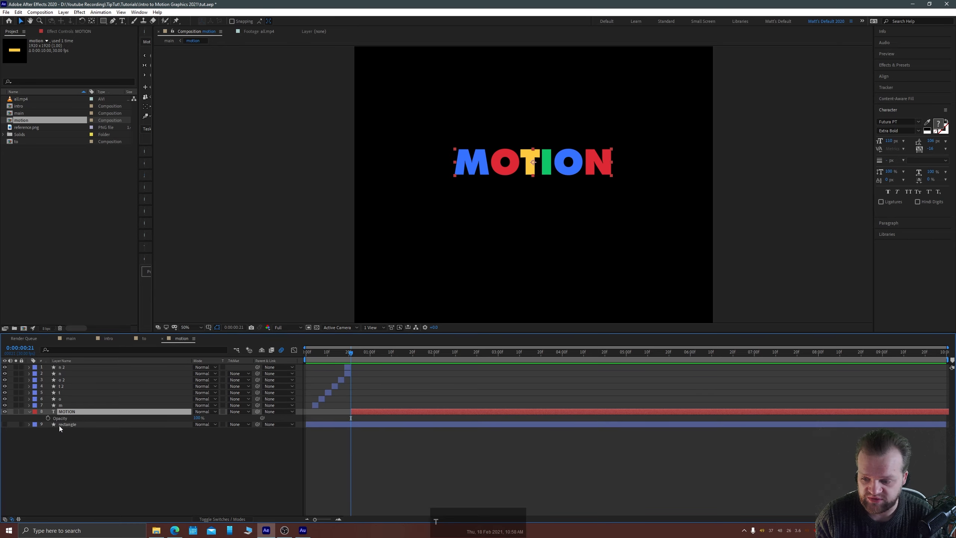
left_click(48, 418)
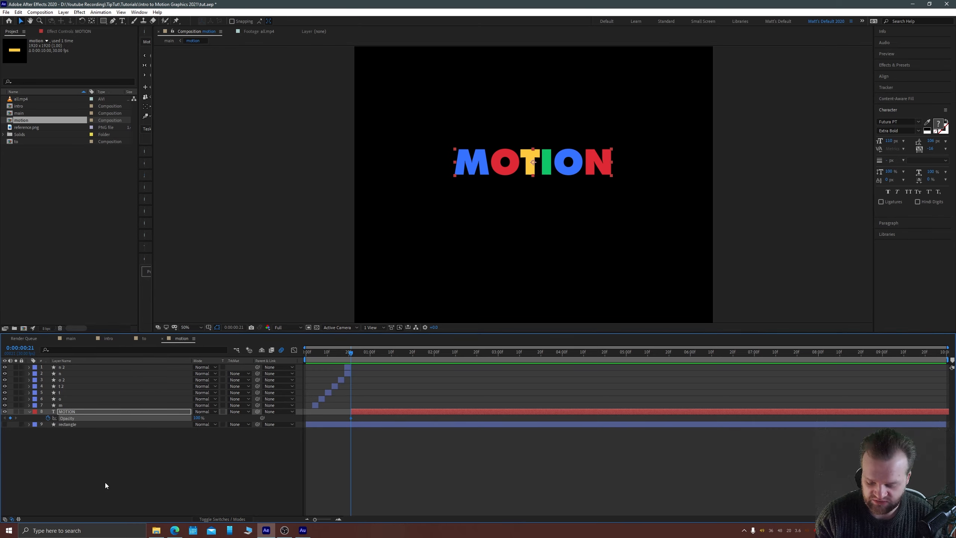
key("ctrl+shift+Right")
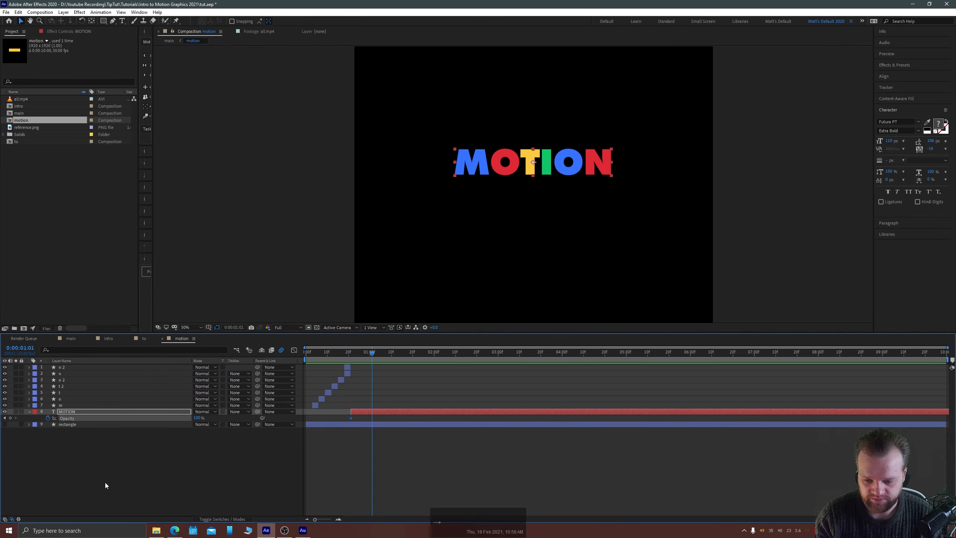
left_click(10, 418)
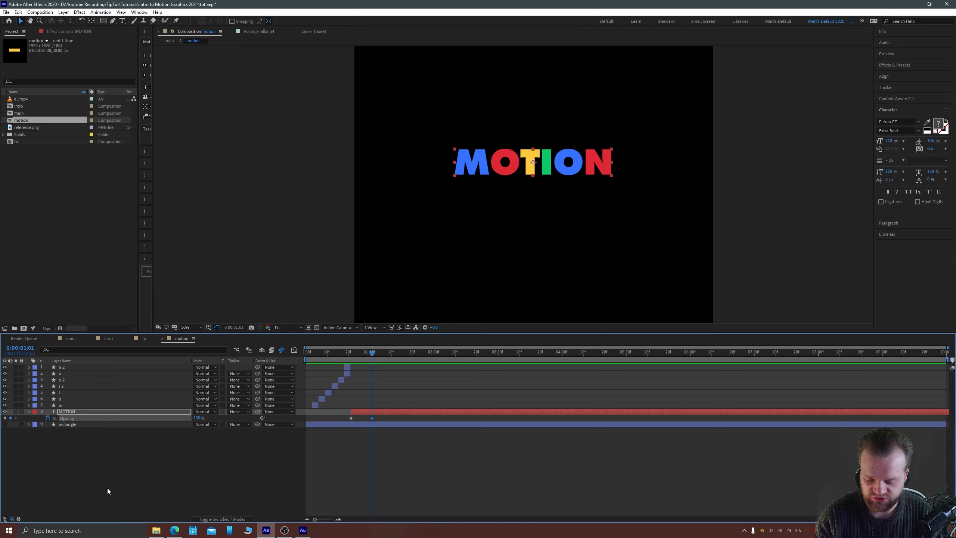
key("ctrl+shift+Right")
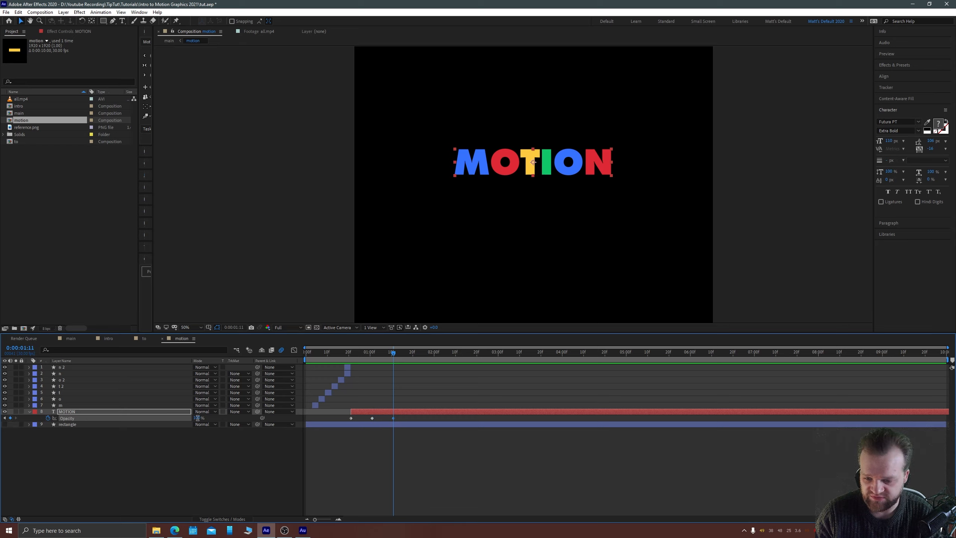
Set the MOTION layer's last and first opacity keyframes to 0% so the text fades in and out
left_click(198, 418)
type("0")
key("Return")
left_click(5, 418)
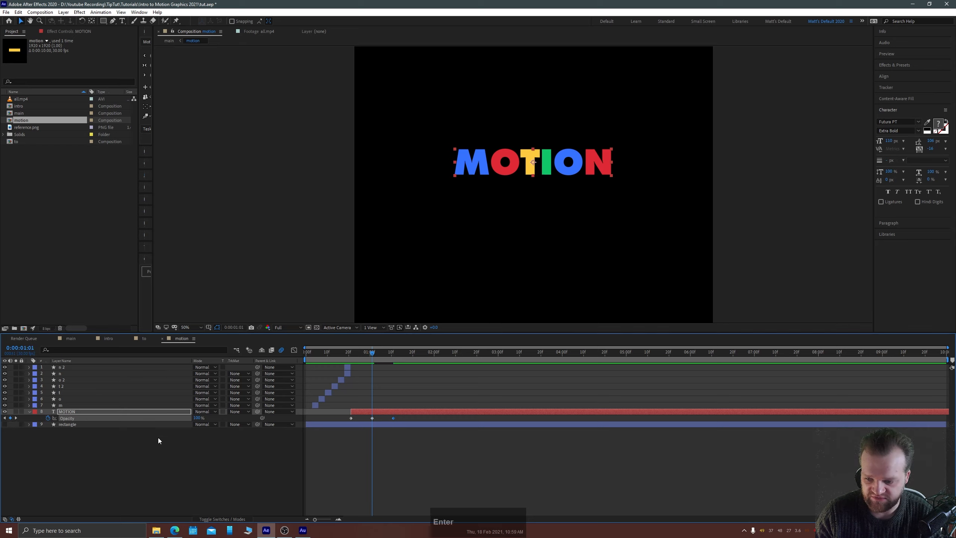
left_click(5, 418)
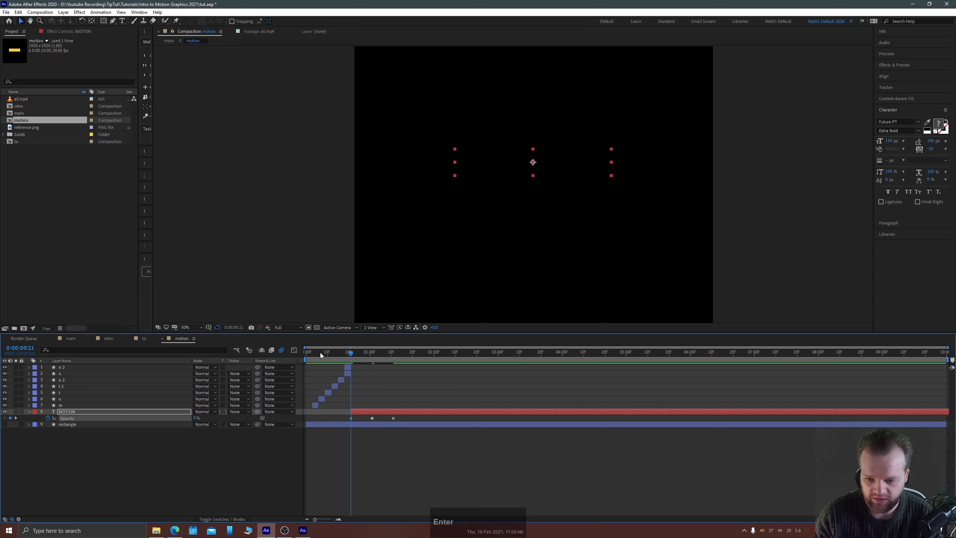
Preview the shape sequence and the MOTION text fade from the beginning
left_click(304, 353)
key("space")
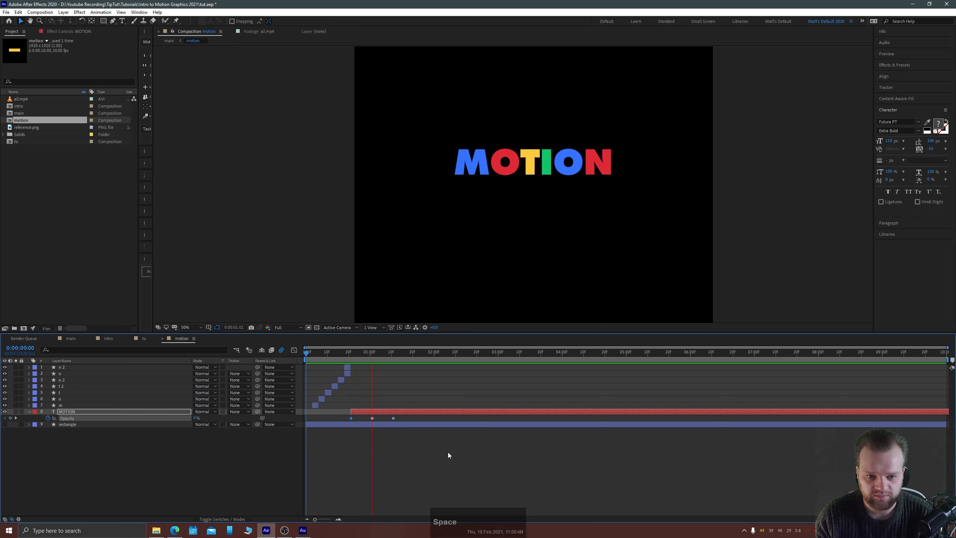
key("space")
key("space")
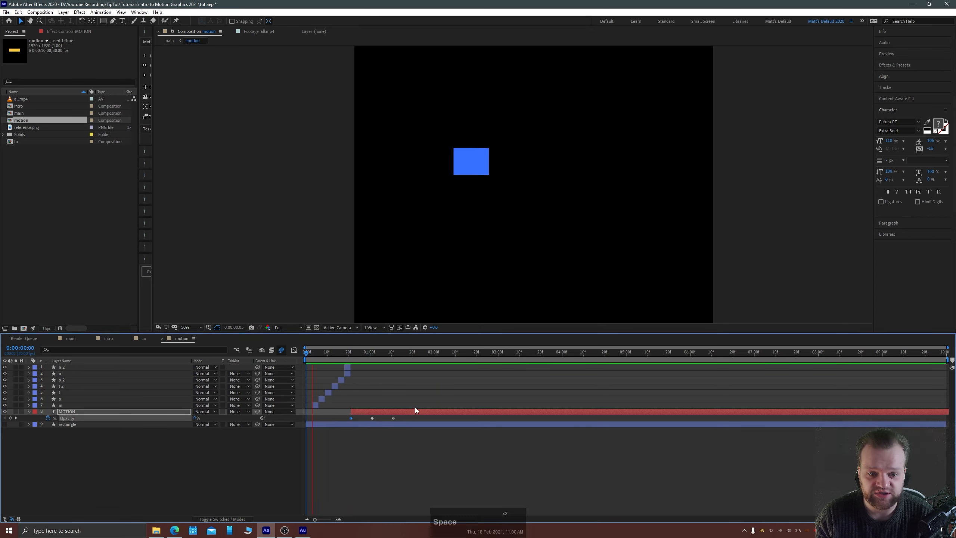
key("space")
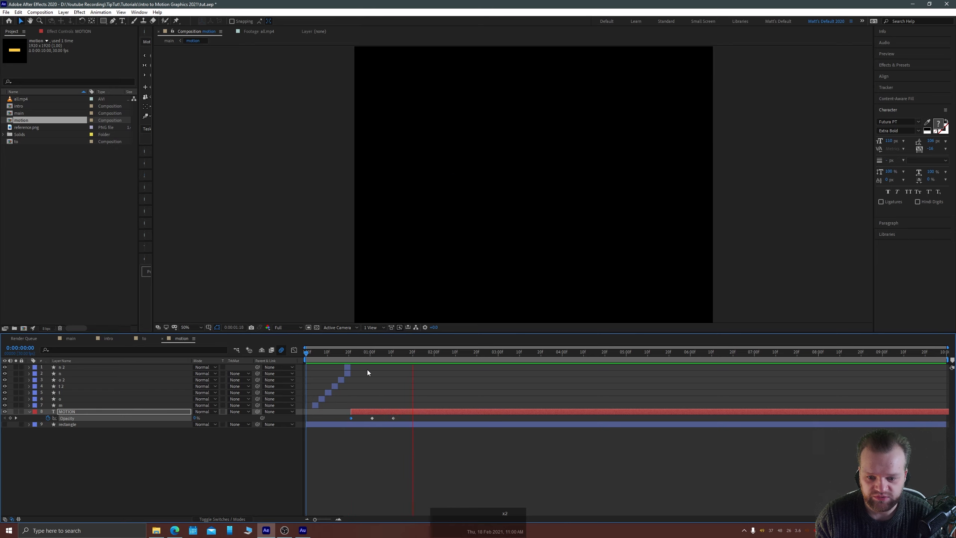
Split the MOTION layer at 0:00:01:11 and move its second part to the top of the layer stack
left_click(393, 353)
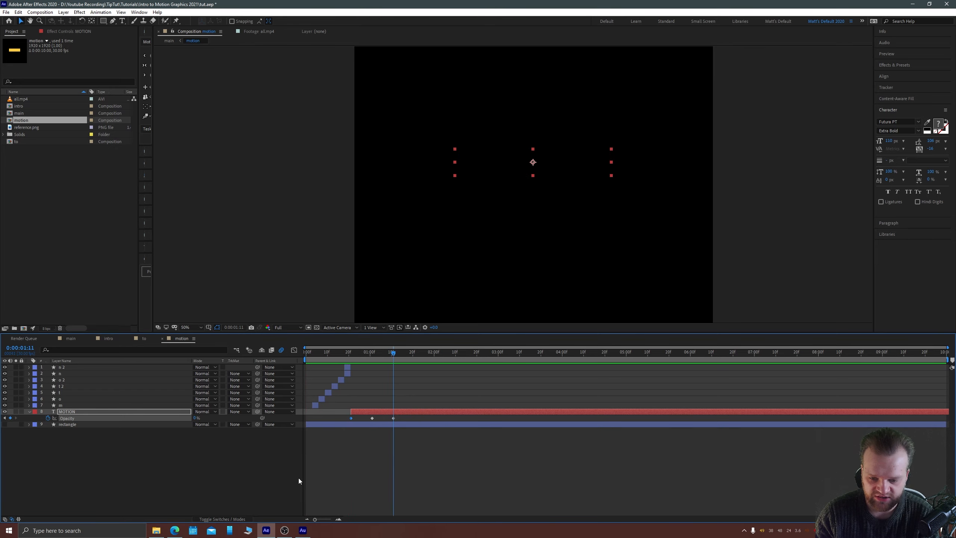
key("ctrl+shift+d")
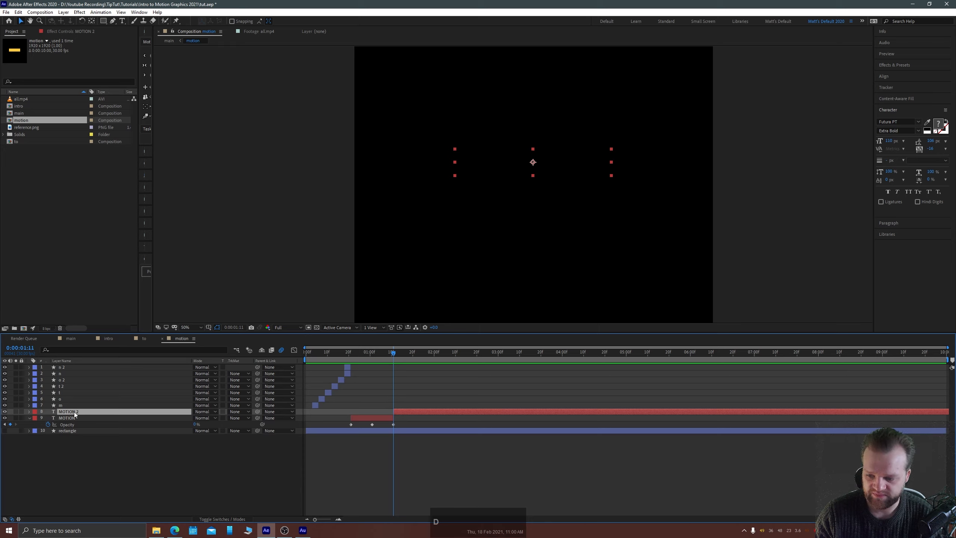
left_click_drag(74, 412, 86, 377)
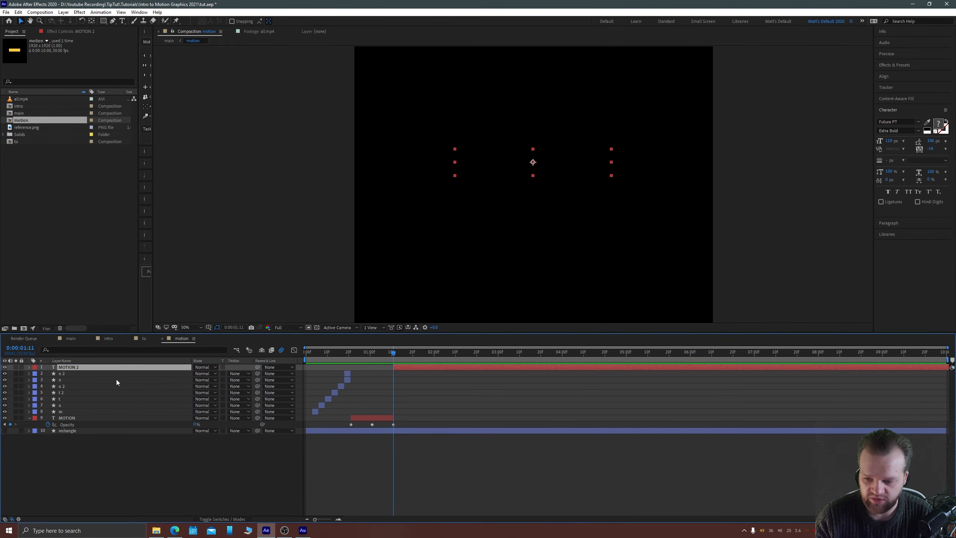
Move the rectangle layer up the stack until it sits directly below MOTION 2
left_click(70, 431)
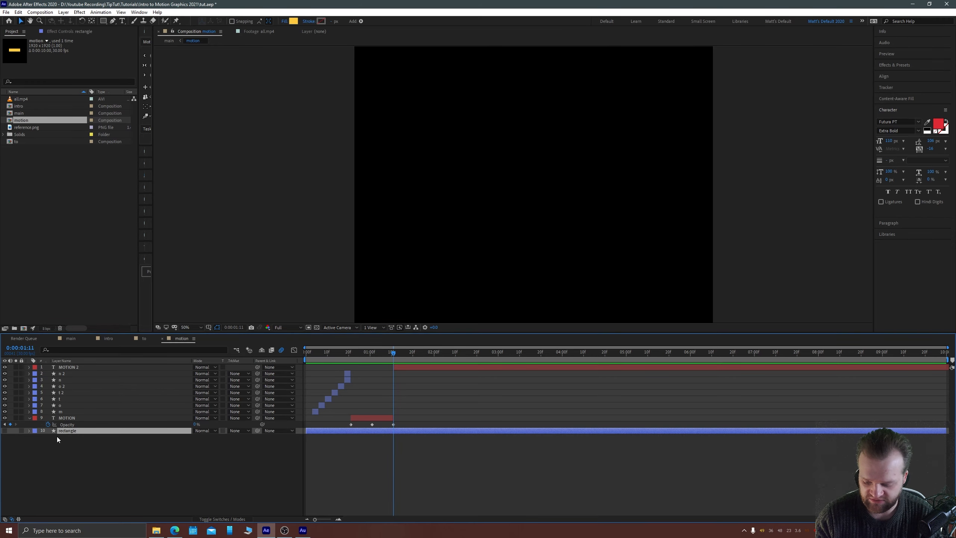
key("ctrl+bracketright")
key("ctrl+bracketright")
key("ctrl+bracketright")
key("ctrl+bracketright")
key("ctrl+bracketright")
key("ctrl+bracketright")
key("ctrl+bracketright")
key("ctrl+bracketright")
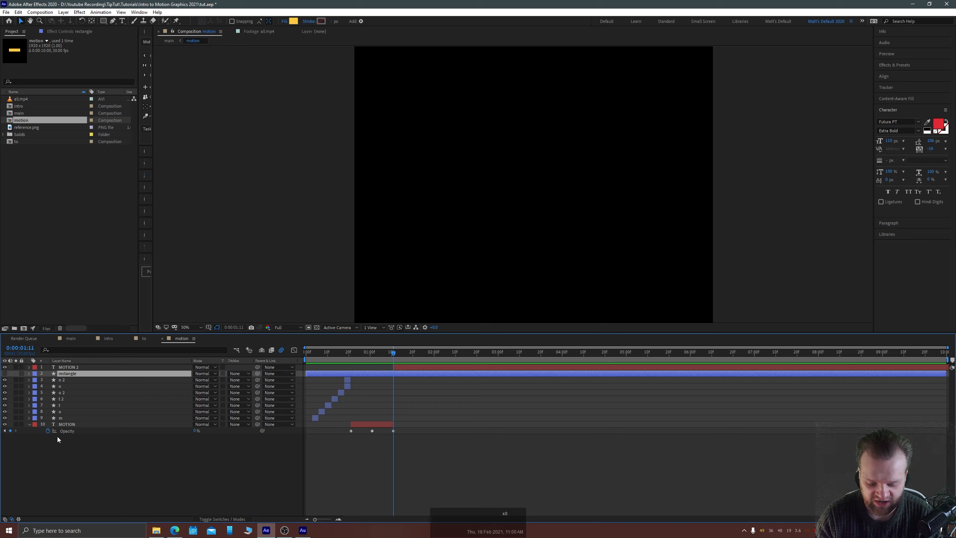
Set the rectangle layer's start to 0:00:01:11 and make the layer visible
key("bracketleft")
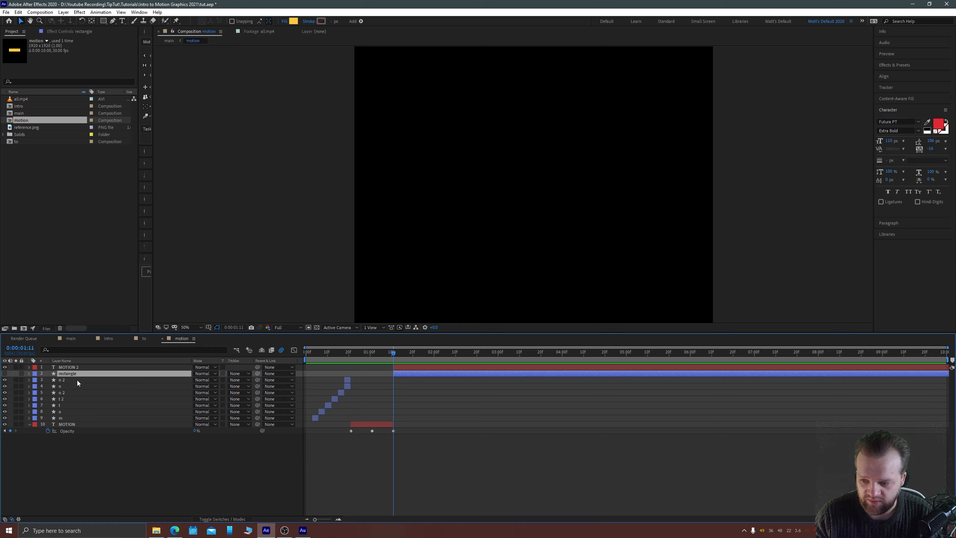
left_click(5, 374)
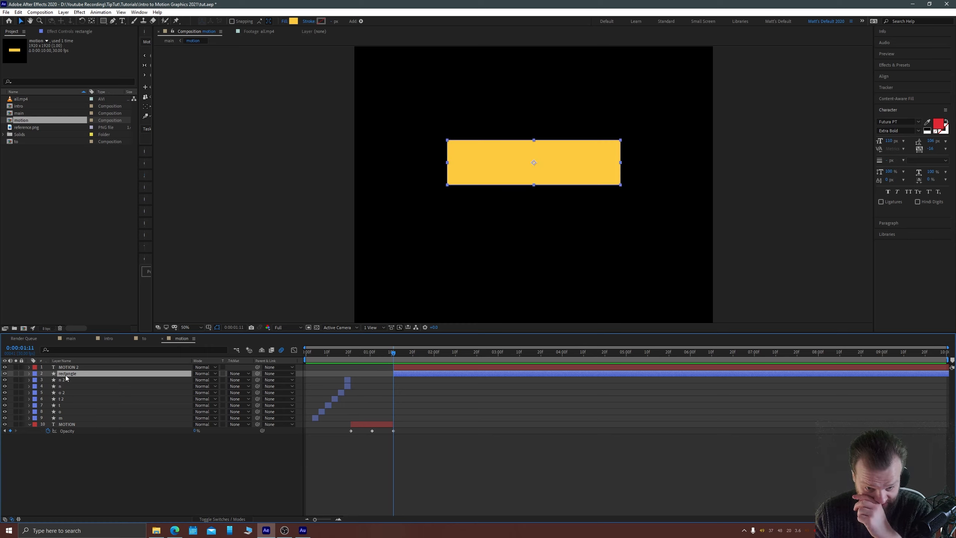
Check the reference video footage at around four seconds and return to the motion composition
left_click(15, 99)
double_click(10, 100)
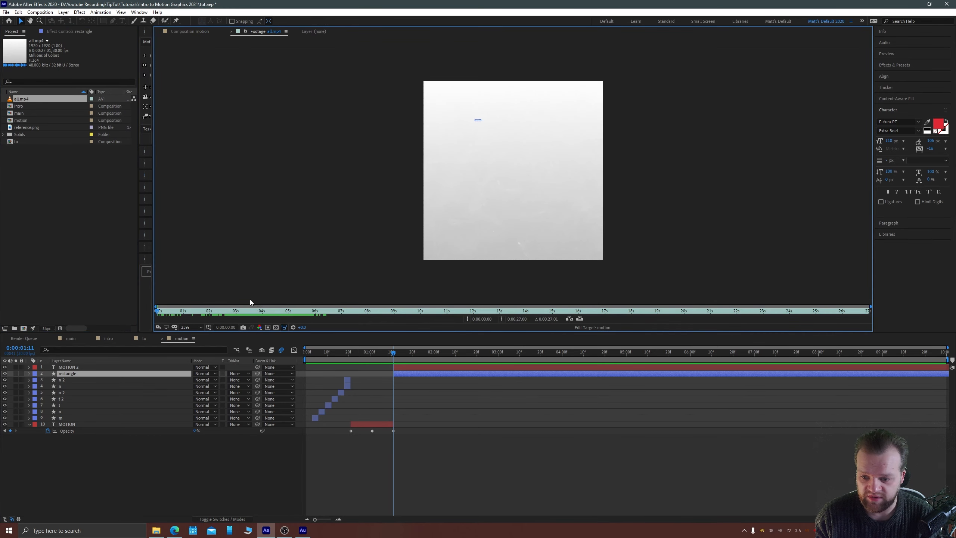
left_click_drag(251, 310, 270, 283)
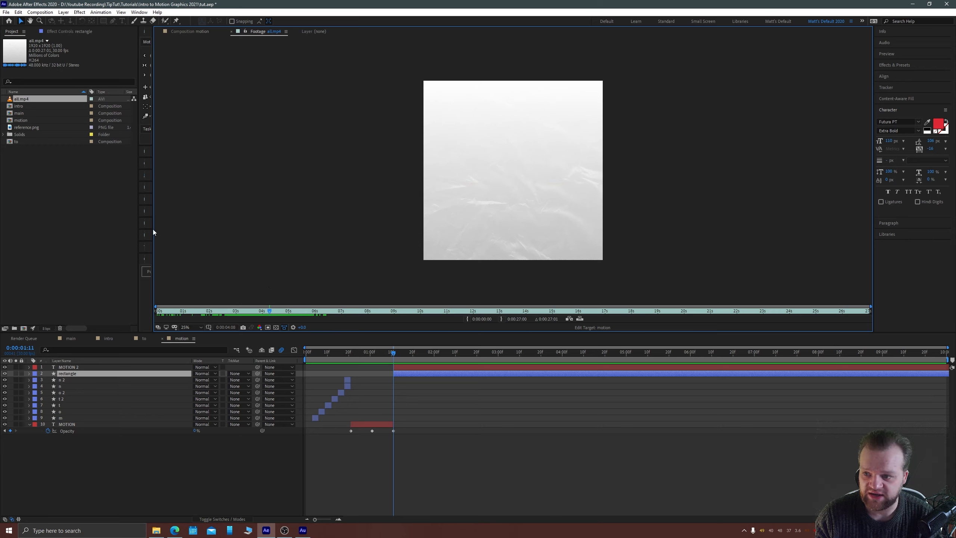
double_click(15, 121)
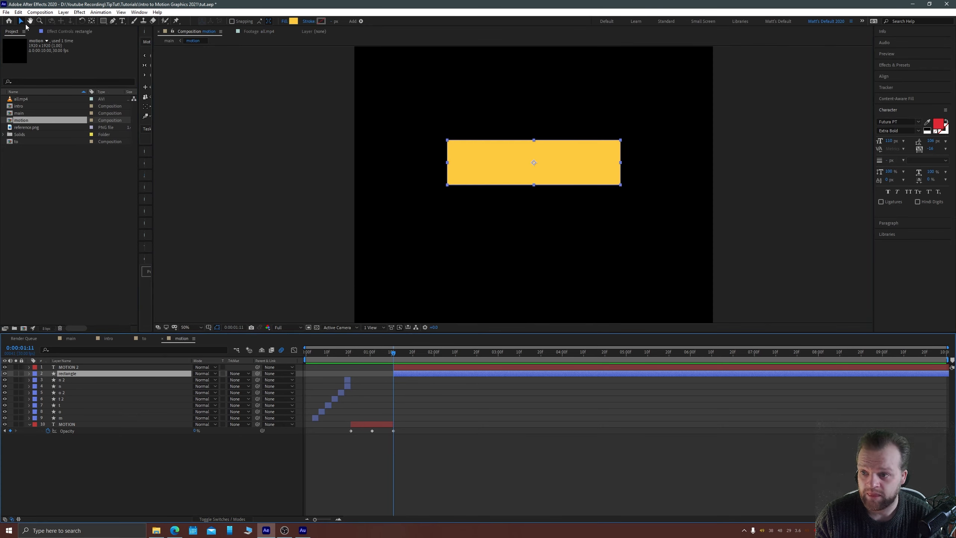
Move the yellow rectangle's anchor point from its centre to the middle of its bottom edge
left_click(407, 151)
left_click(541, 176)
left_click(478, 141)
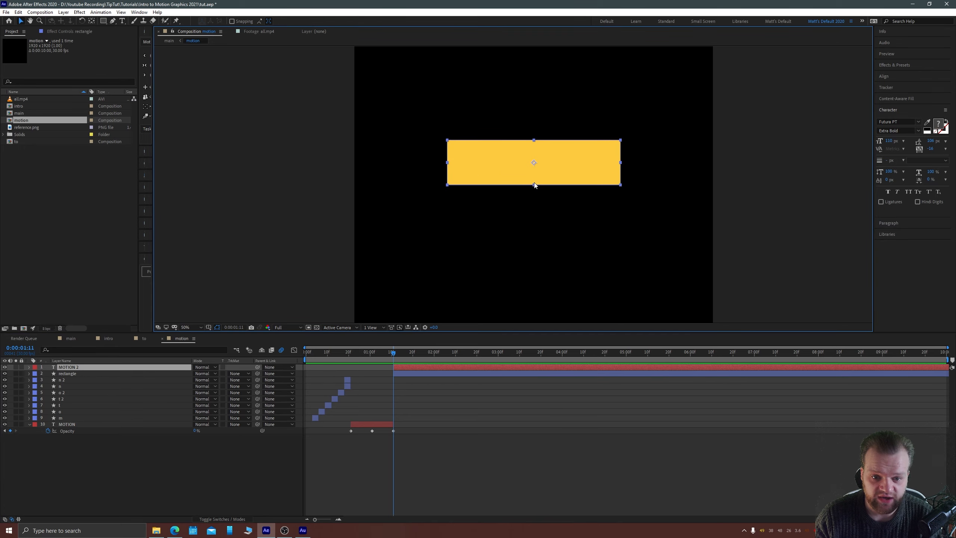
left_click(92, 21)
key("period")
key("period")
key("space")
left_click_drag(520, 162, 445, 203)
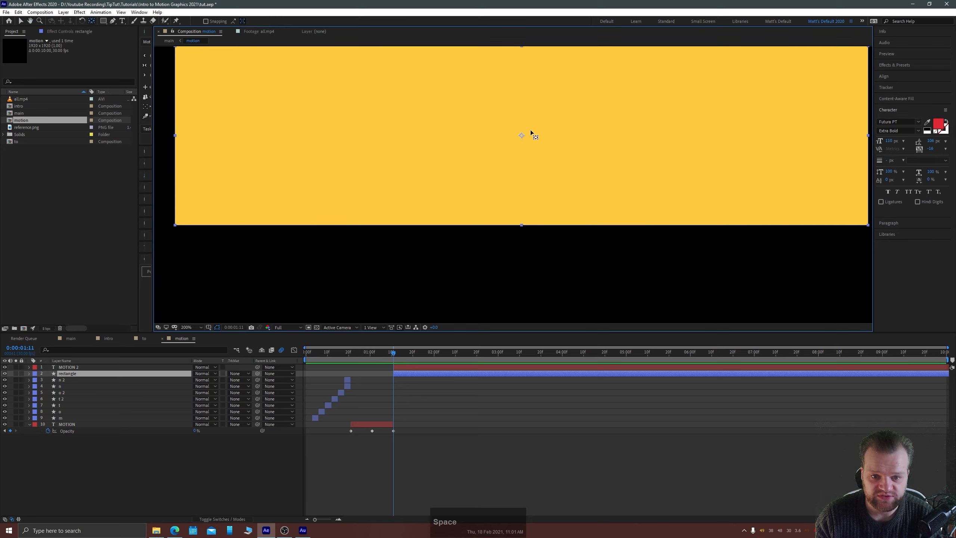
left_click_drag(521, 135, 527, 190)
left_click_drag(524, 223, 524, 225)
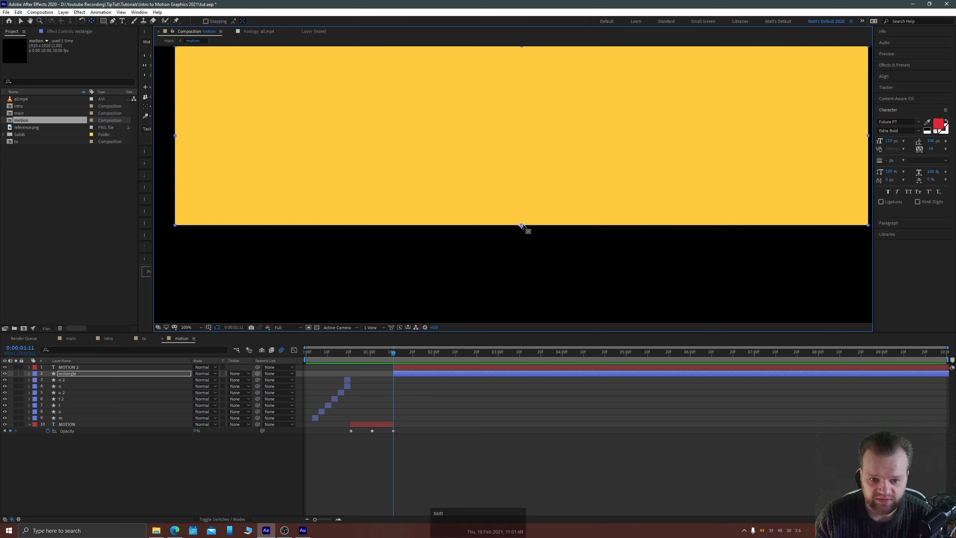
key("comma")
key("comma")
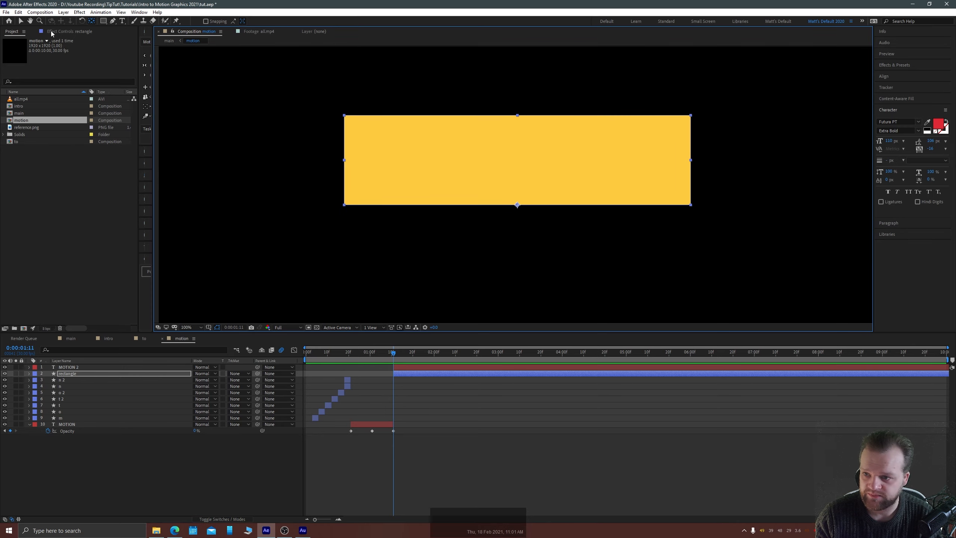
left_click(22, 21)
left_click(77, 454)
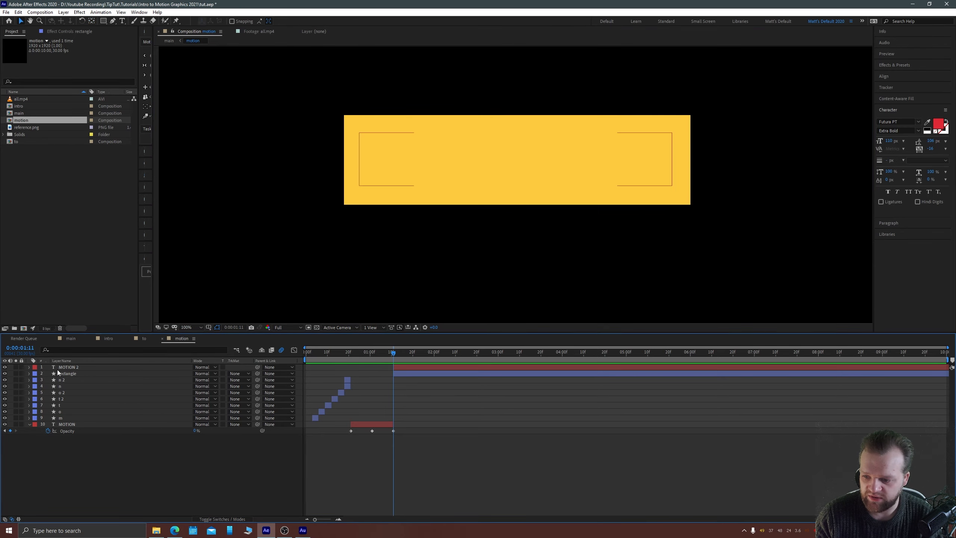
Add 100% scale keyframes to the rectangle layer at 0:00:01:11 and 0:00:02:11, and return to the first keyframe
left_click(67, 373)
key("s")
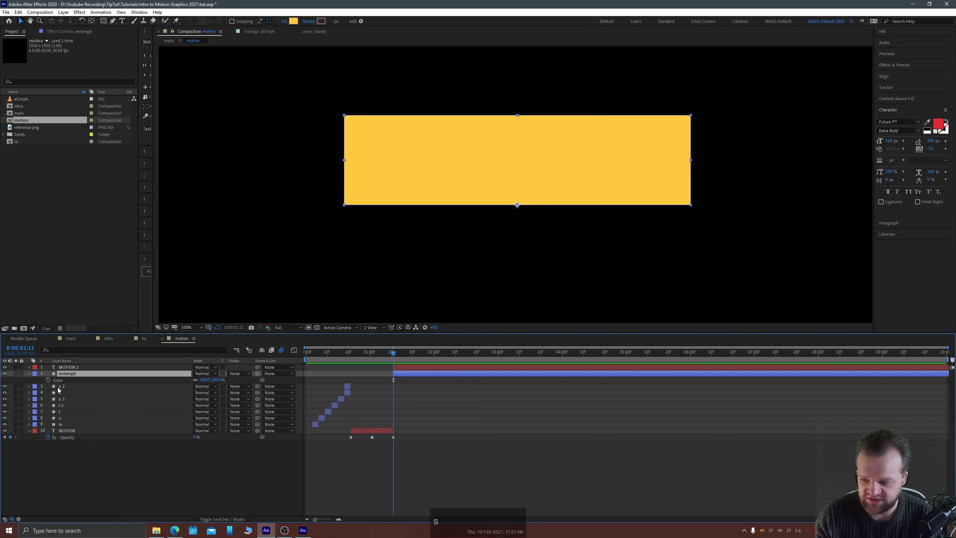
left_click(48, 380)
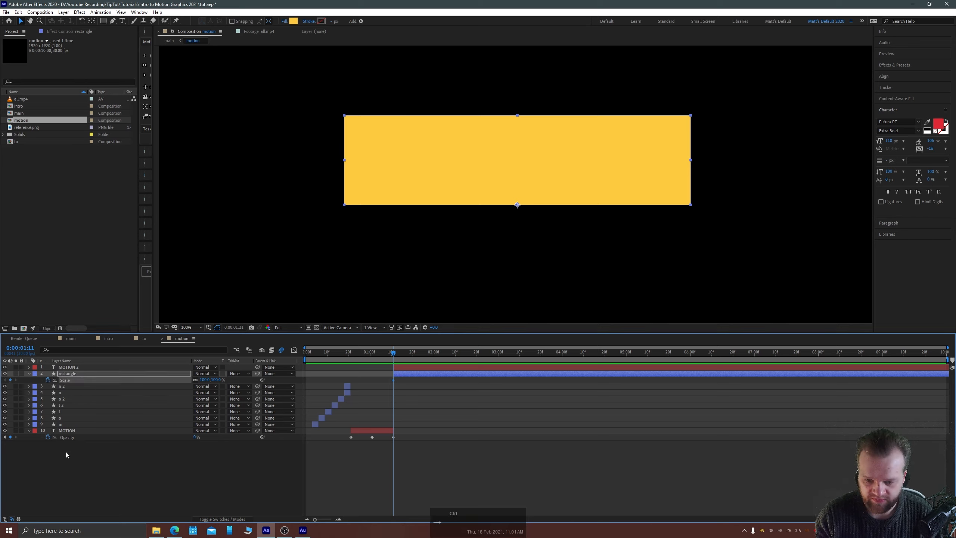
key("ctrl+shift+Right")
key("ctrl+shift+Right")
key("ctrl+shift+Right")
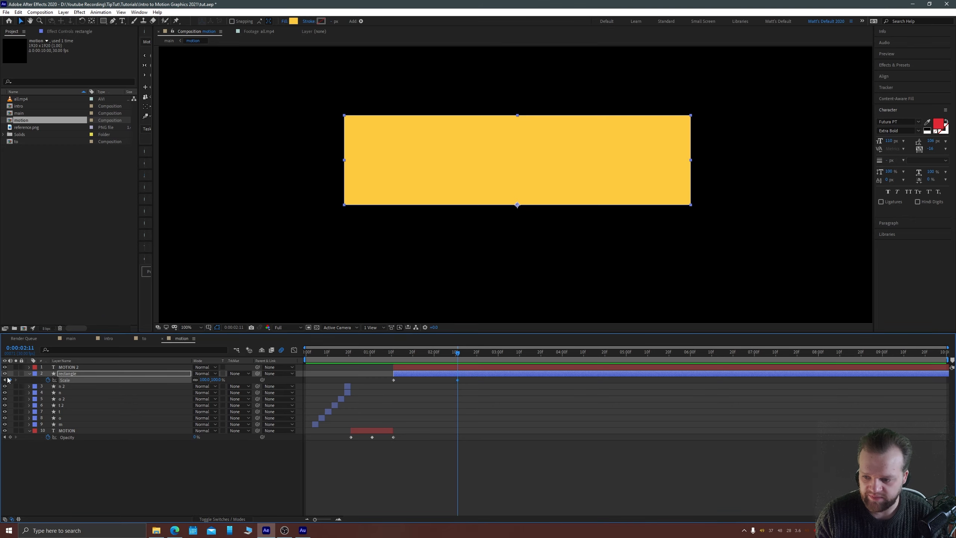
left_click(4, 380)
key("comma")
key("comma")
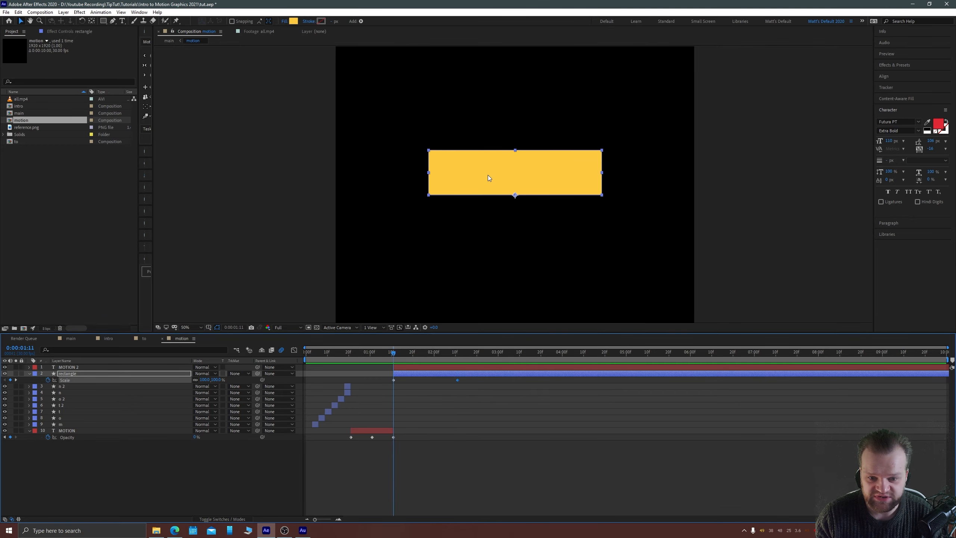
key("shift+Down")
key("shift+Down")
key("shift+Down")
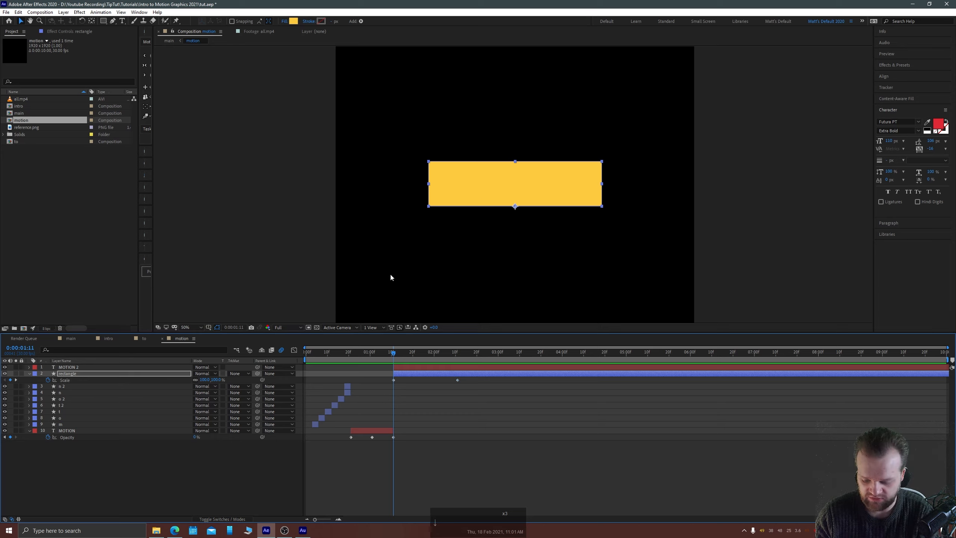
key("ctrl+z")
key("ctrl+z")
key("ctrl+z")
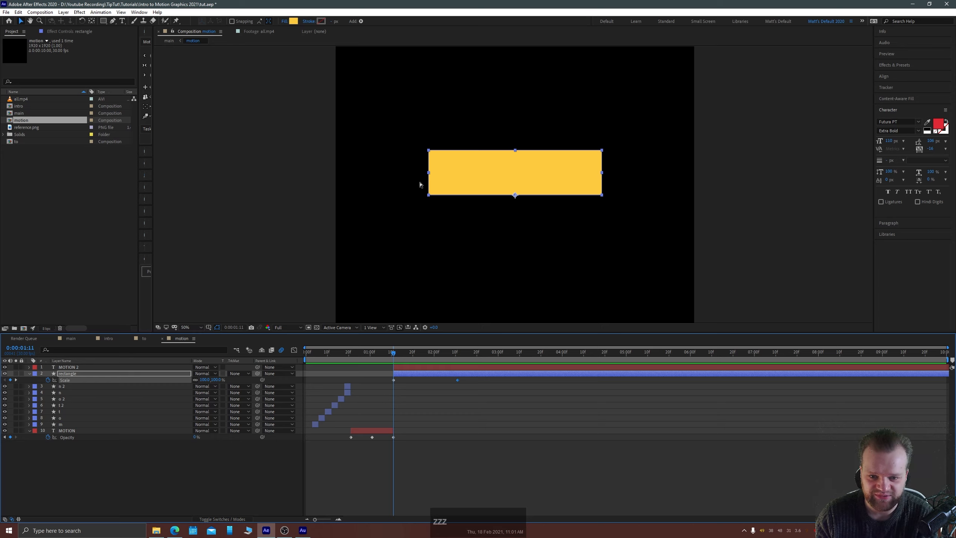
Set the rectangle's vertical scale to 0% at the 0:00:01:11 keyframe, keeping the horizontal scale at 100%
key("k")
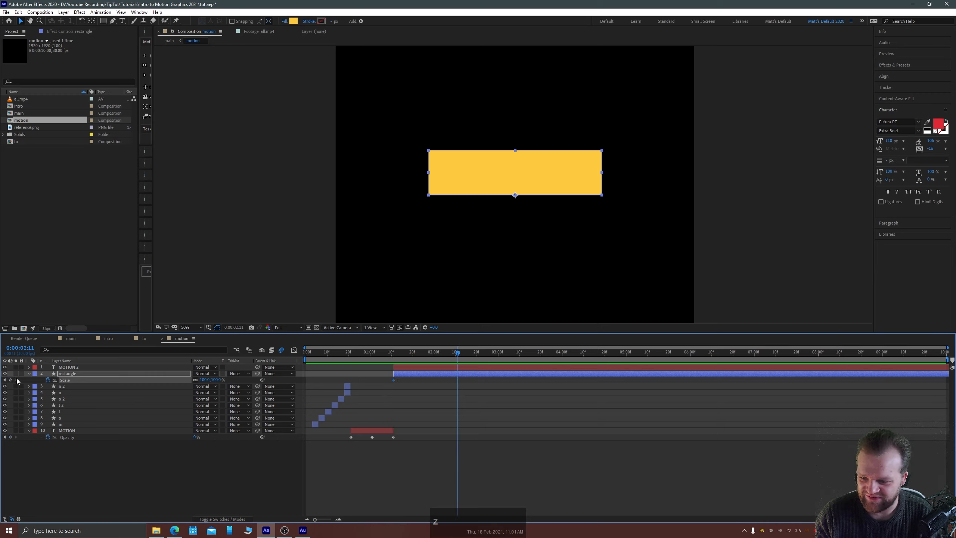
key("j")
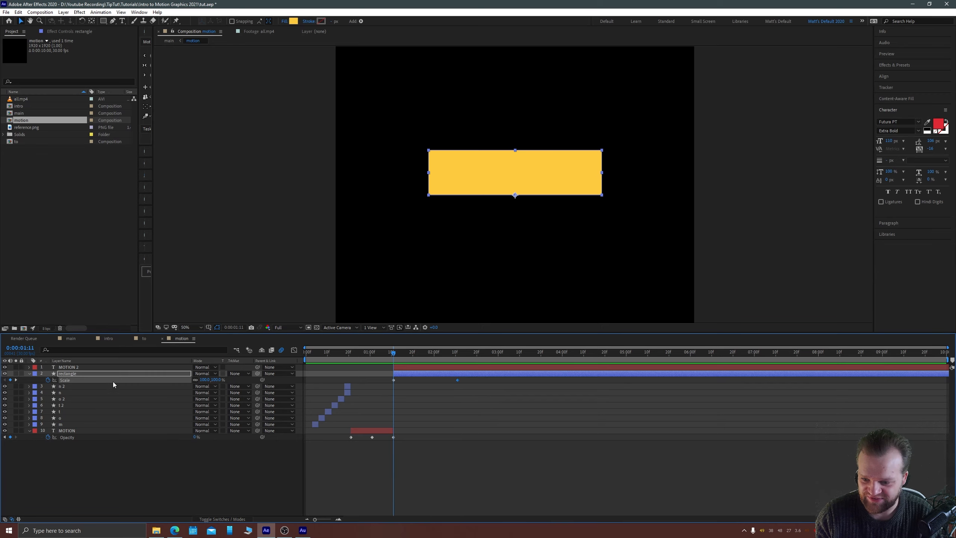
left_click(203, 380)
type("0")
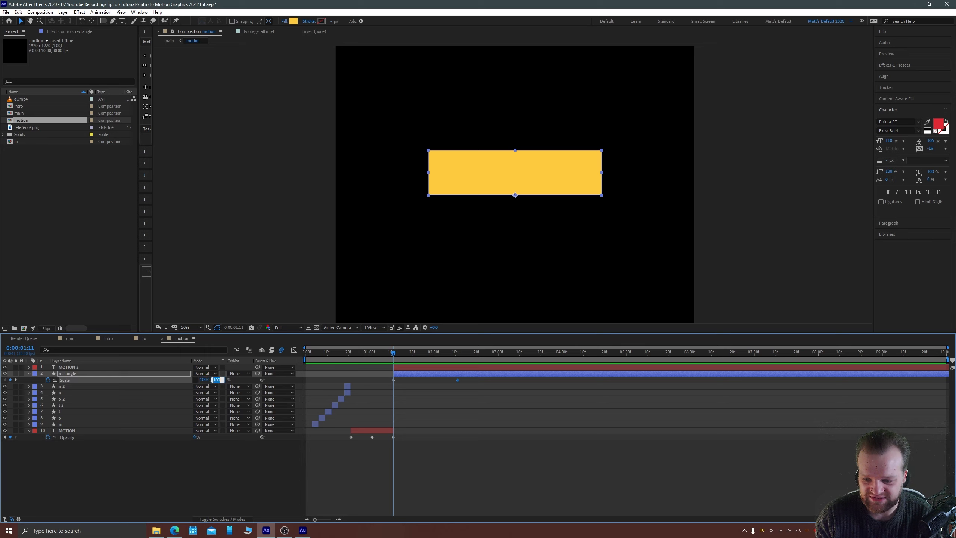
key("Return")
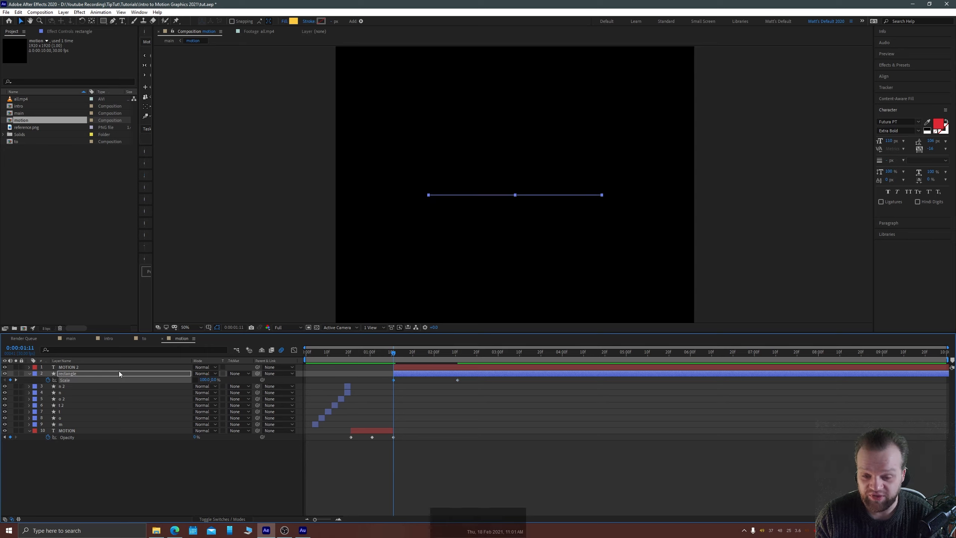
Add position keyframes to the rectangle layer at 0:00:01:11 and 0:00:02:11, and return to the first keyframe
key("shift+p")
left_click(48, 379)
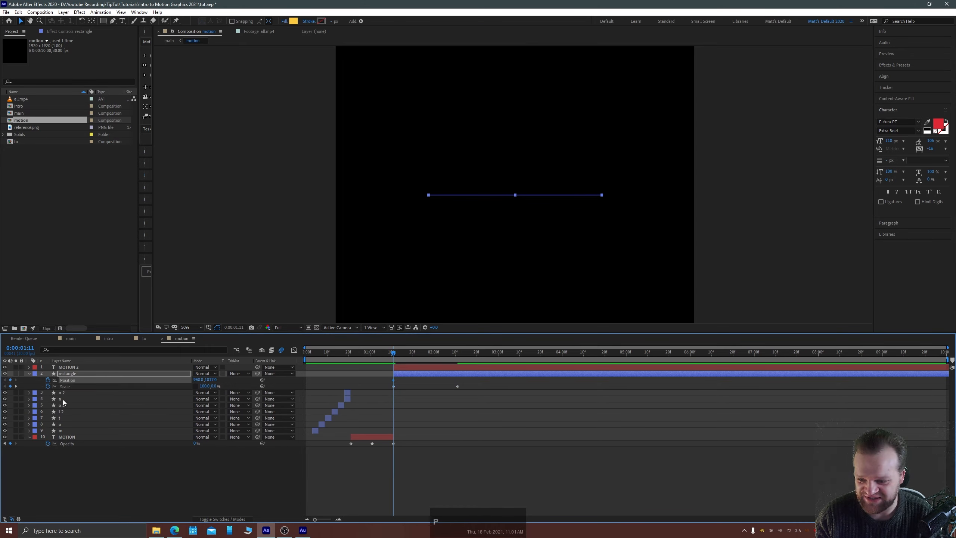
key("ctrl+shift+Right")
key("ctrl+shift+Right")
key("ctrl+shift+Right")
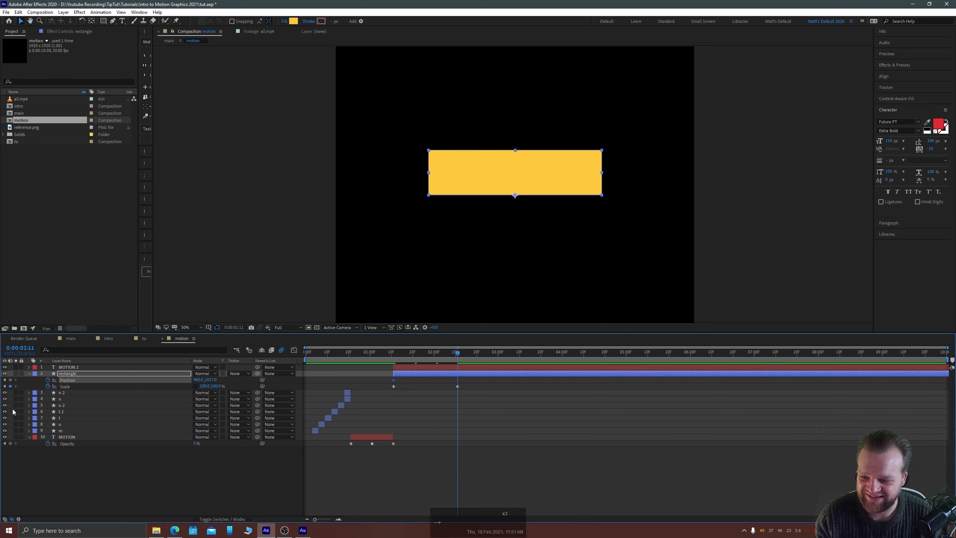
key("shift+Page_Up")
key("shift+Page_Up")
key("shift+Page_Up")
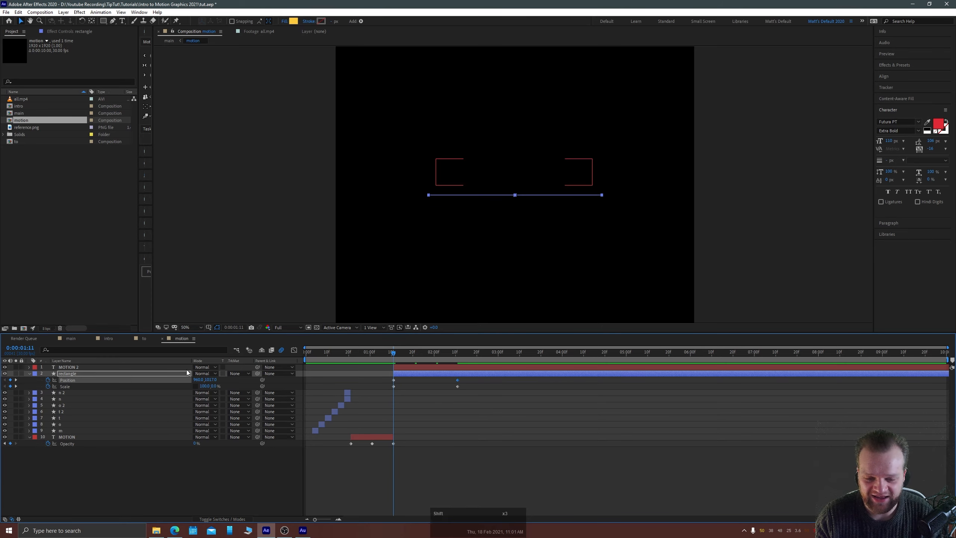
Lower the rectangle to a vertical position of 1041 at the 0:00:01:11 keyframe and preview its growth
key("shift+Down")
key("shift+Down")
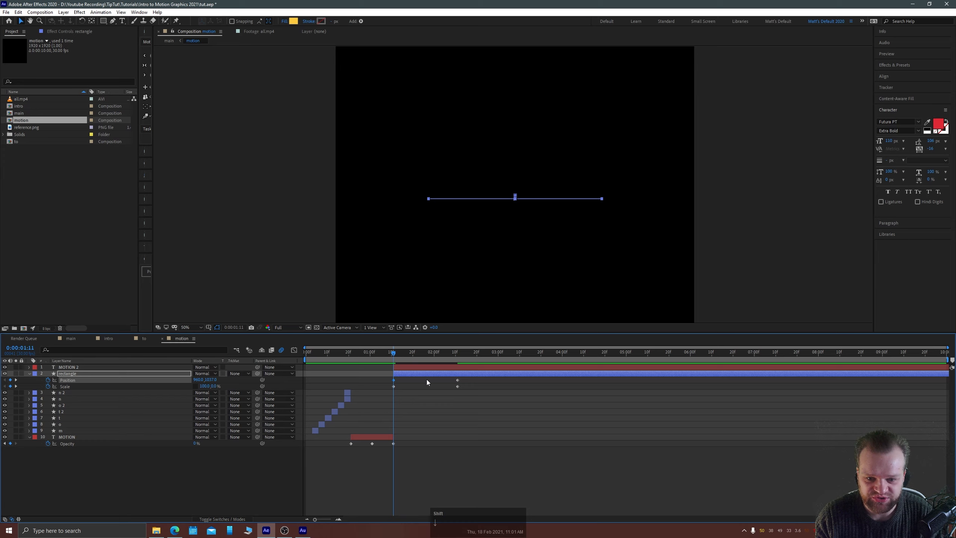
key("Down")
key("Down")
key("space")
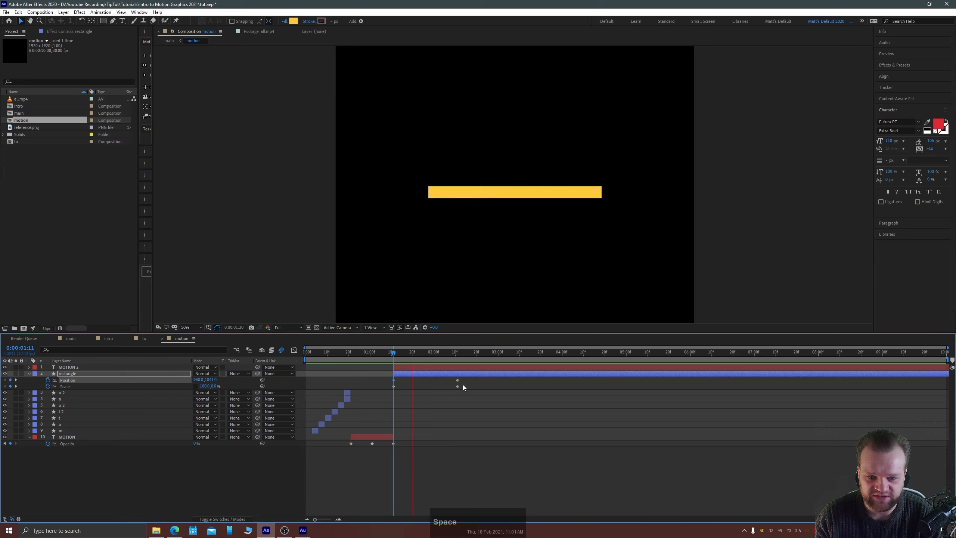
Apply Easy Ease to all of the rectangle's position and scale keyframes
left_click_drag(474, 391, 388, 380)
key("space")
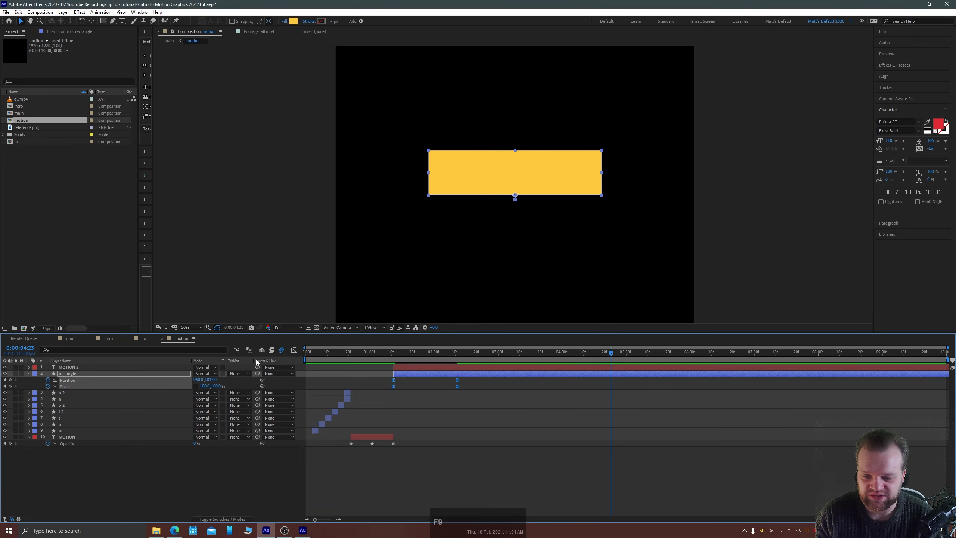
key("F9")
Shape the rectangle's position and scale speed curves to peak early and slow into the last keyframe, and preview the motion
left_click(294, 350)
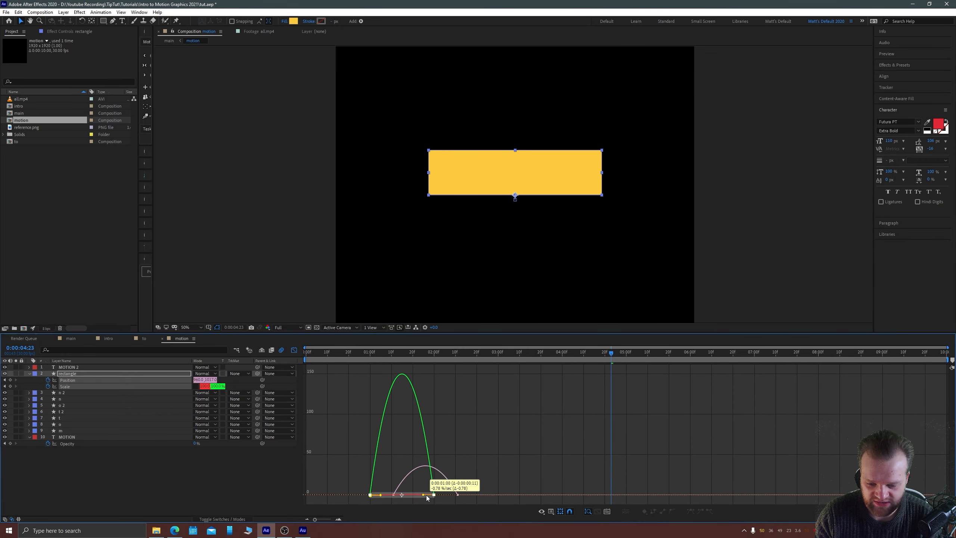
key("z")
left_click_drag(474, 485, 425, 492)
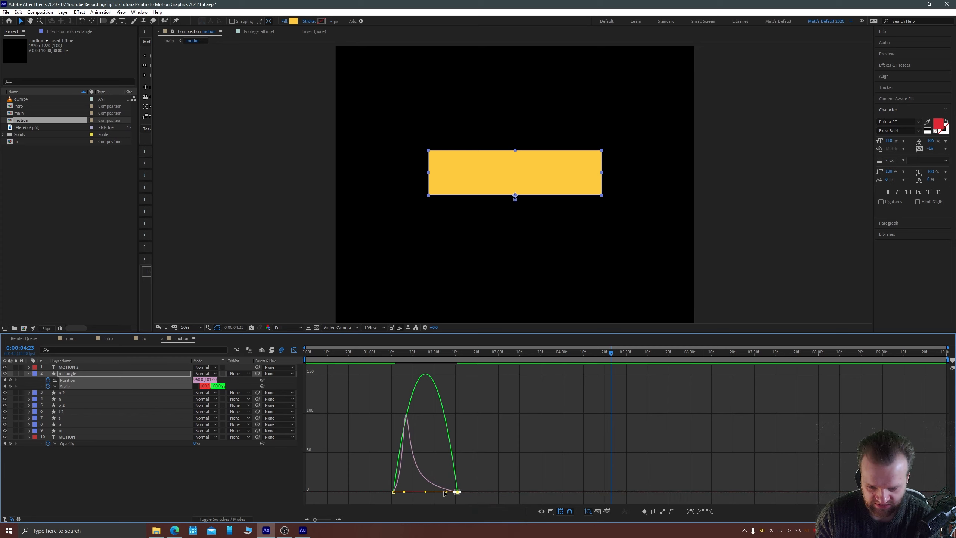
left_click(381, 355)
key("space")
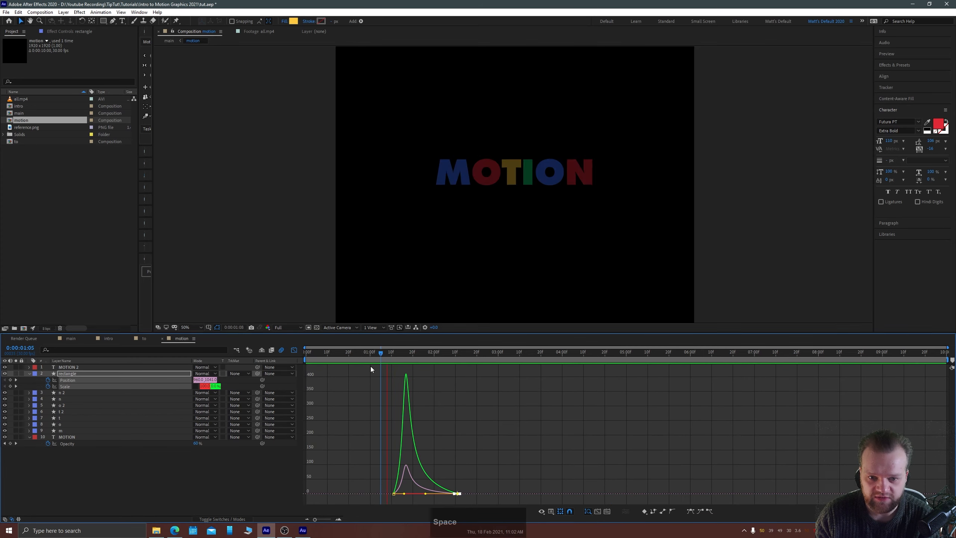
left_click(294, 350)
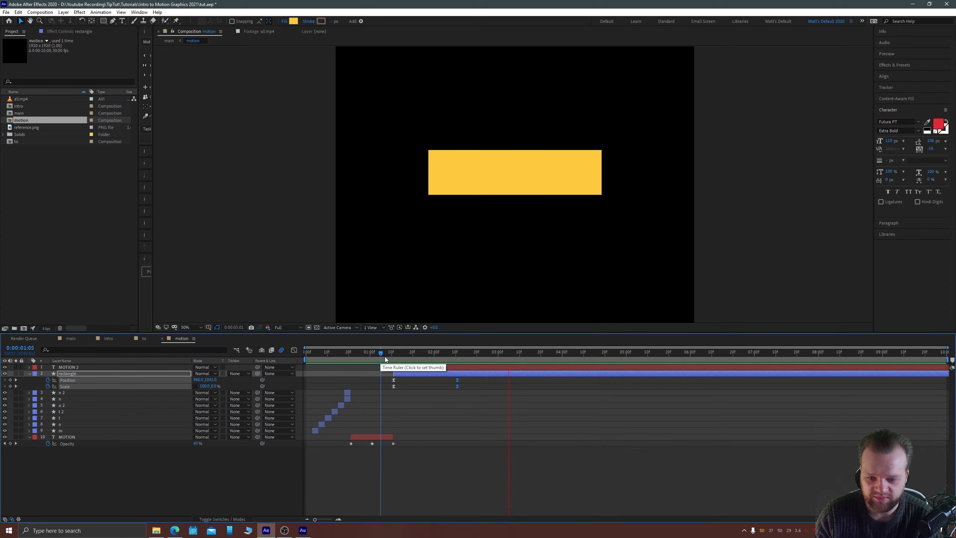
left_click_drag(384, 357, 395, 359)
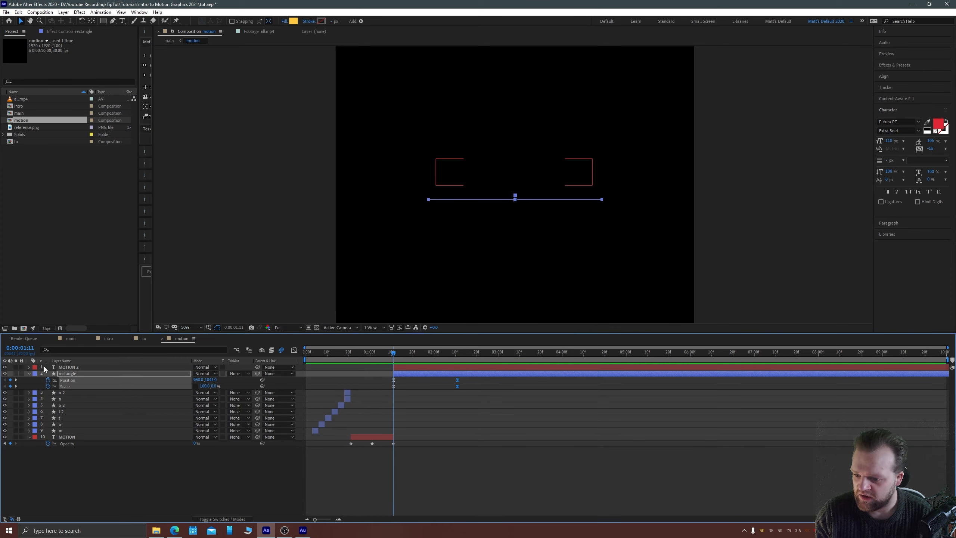
key("space")
key("space")
key("space")
key("k")
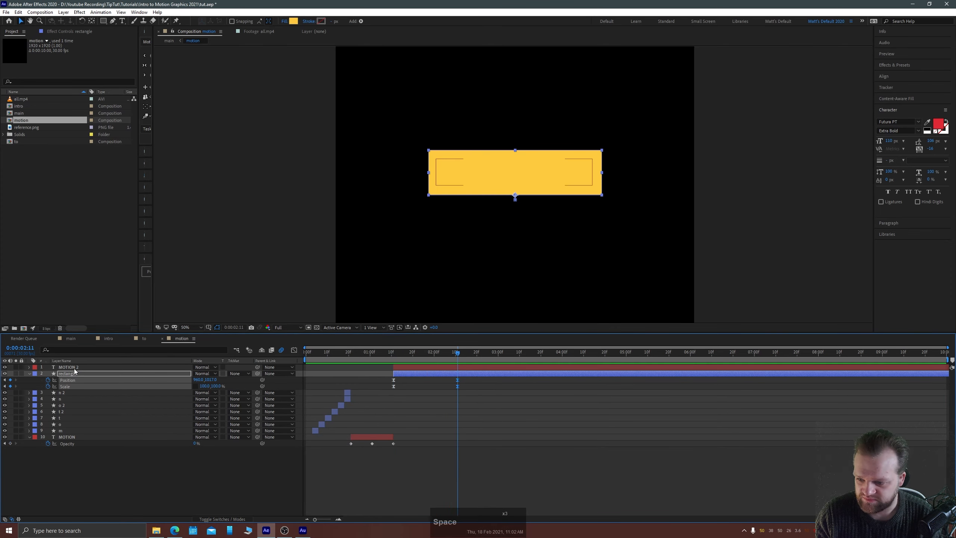
Set the MOTION 2 text layer's opacity to 100% at 0:00:01:11 and delete its opacity keyframes
left_click(69, 369)
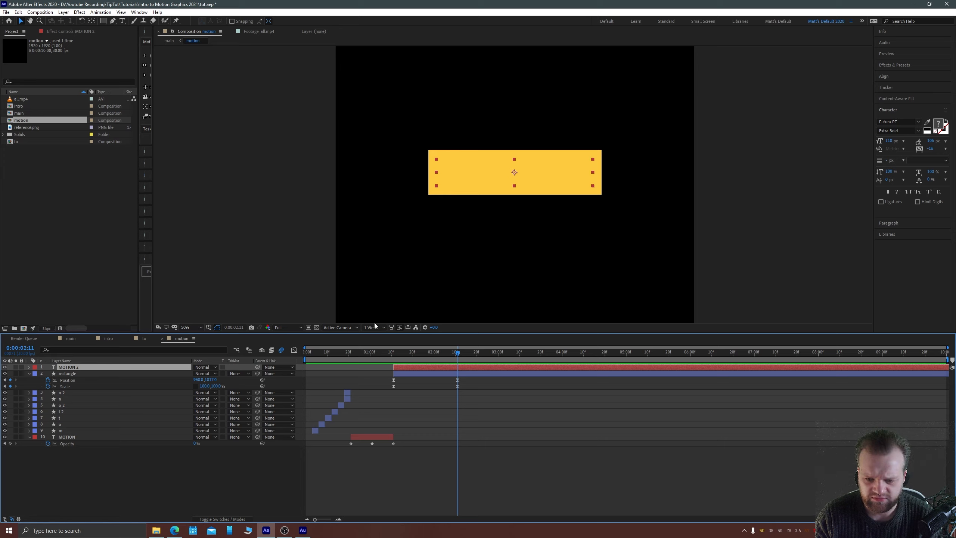
key("u")
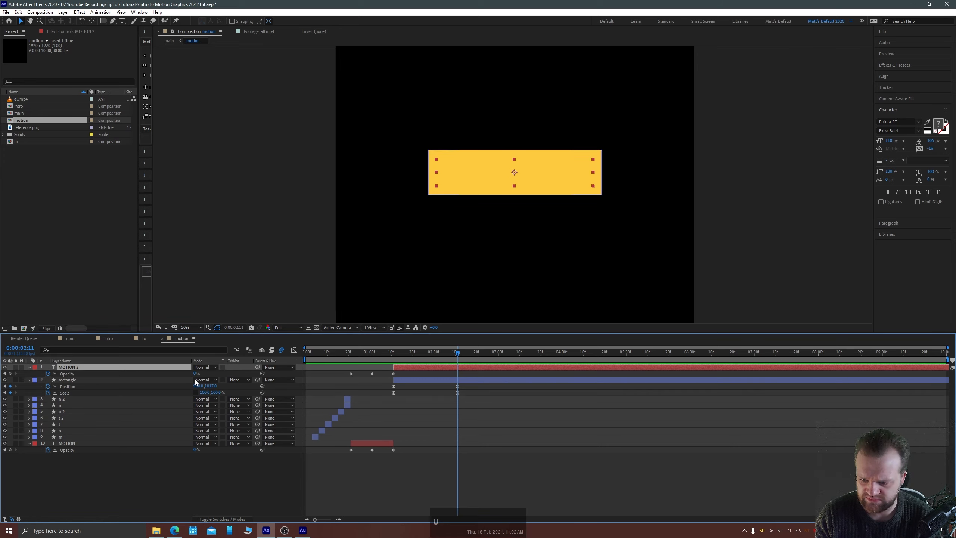
left_click(394, 355)
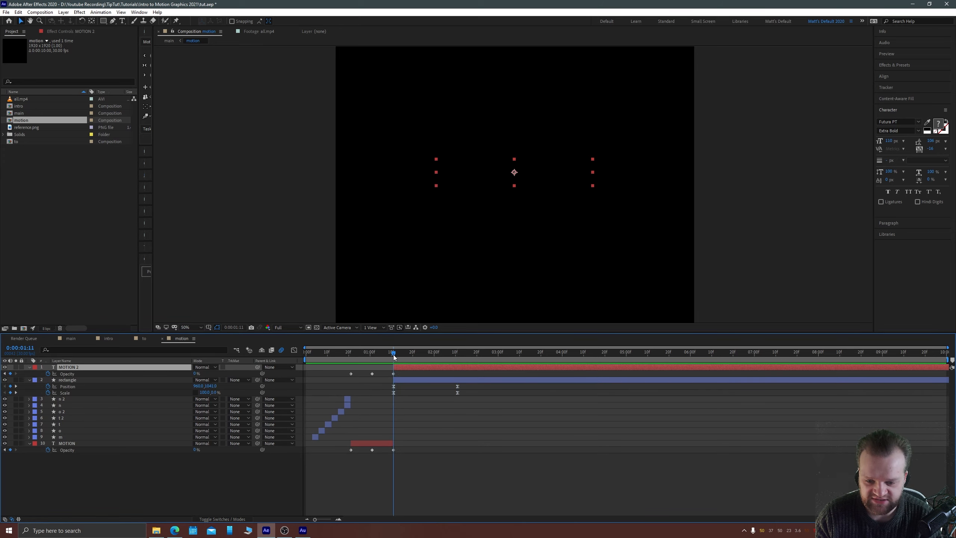
left_click_drag(194, 373, 241, 372)
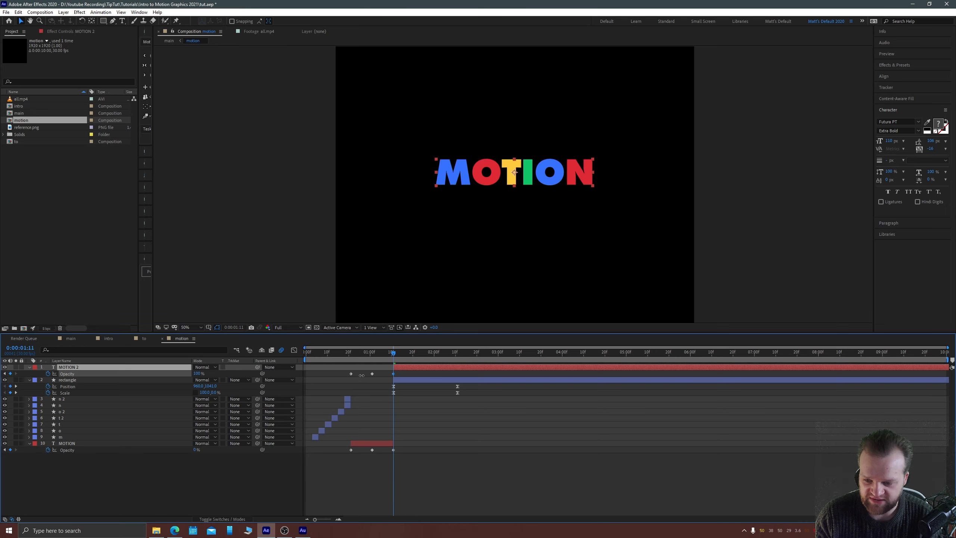
left_click_drag(328, 370, 393, 375)
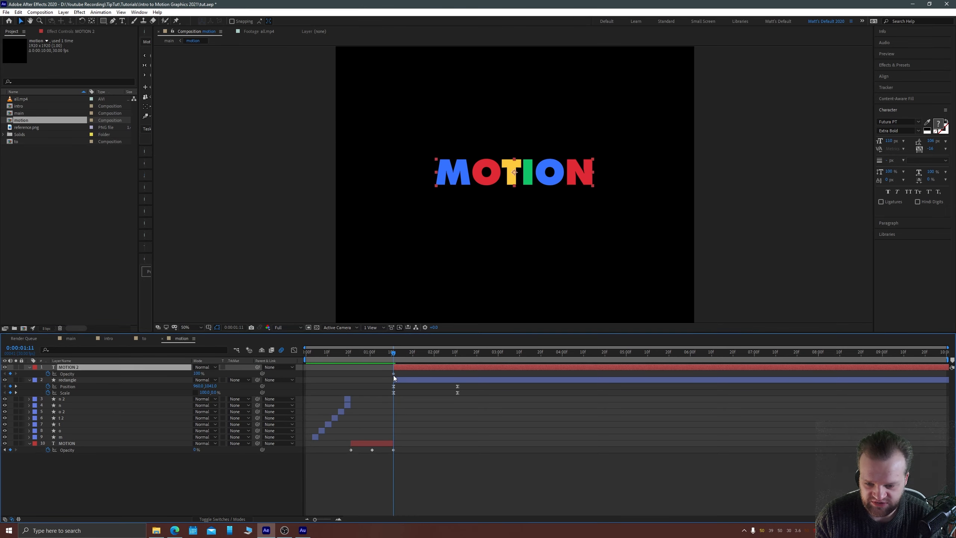
key("Delete")
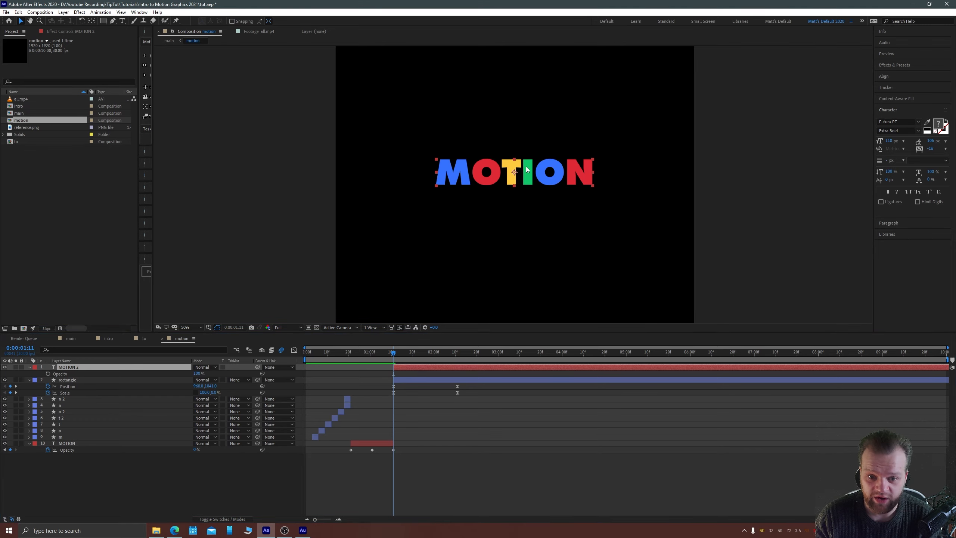
Check the reference video footage and the main composition, and return to the motion composition
double_click(18, 99)
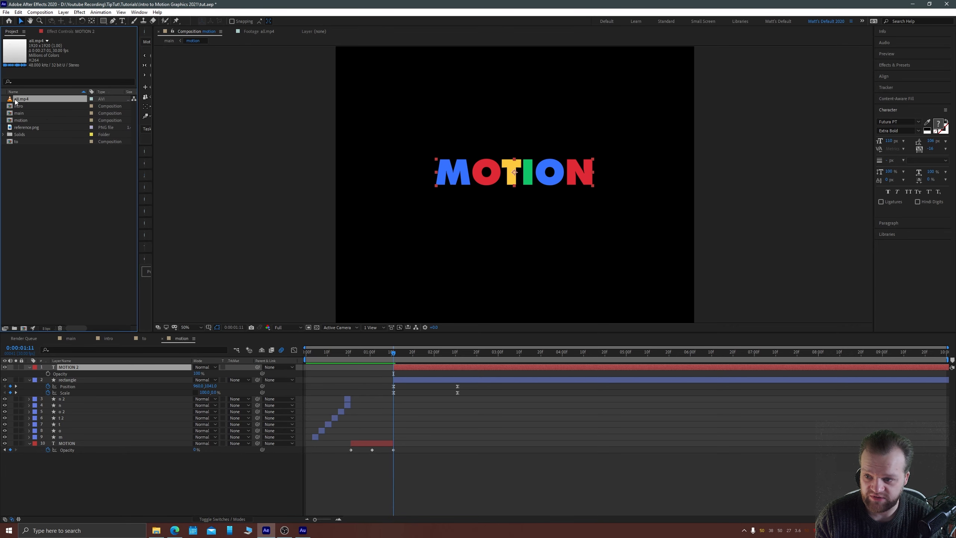
mouse_move(277, 312)
left_mouse_down()
mouse_move(298, 308)
mouse_move(278, 309)
left_mouse_up()
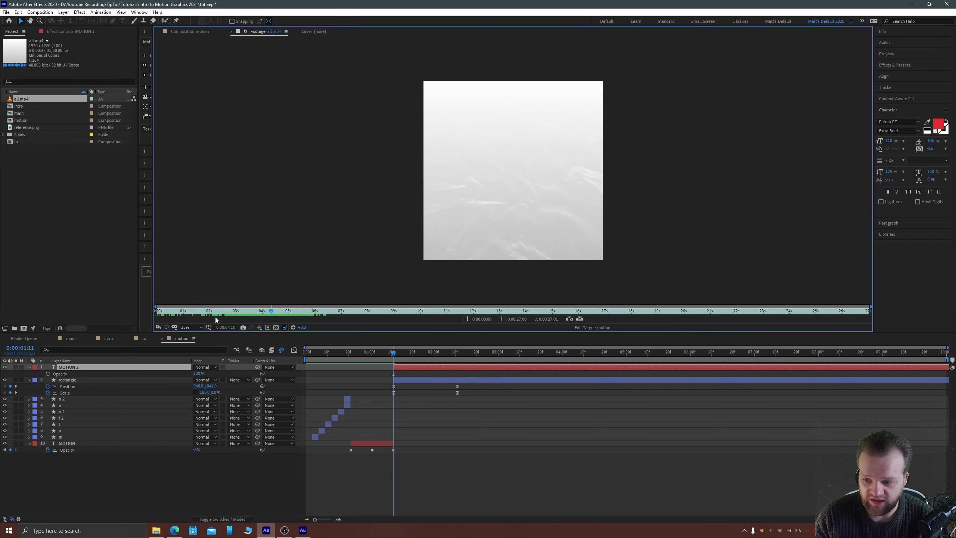
left_click(70, 338)
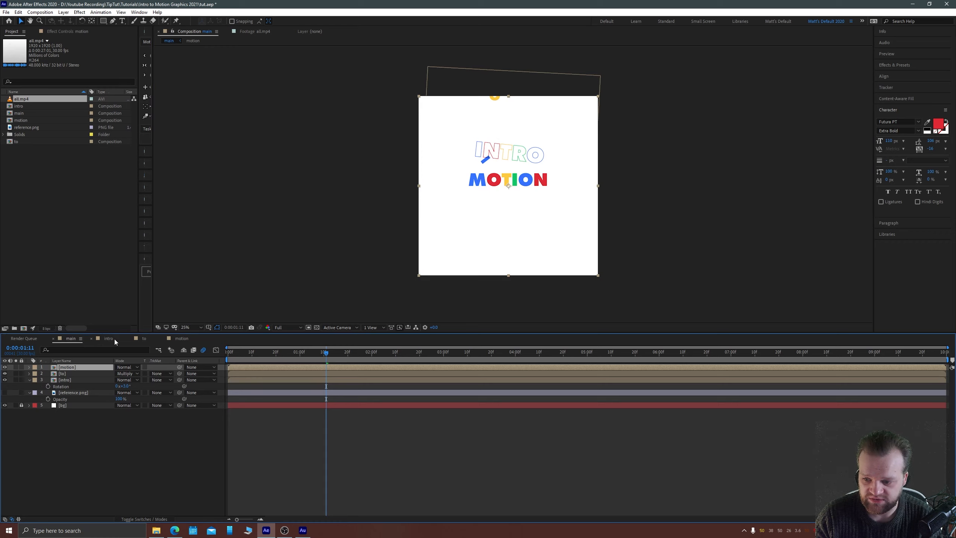
left_click(183, 338)
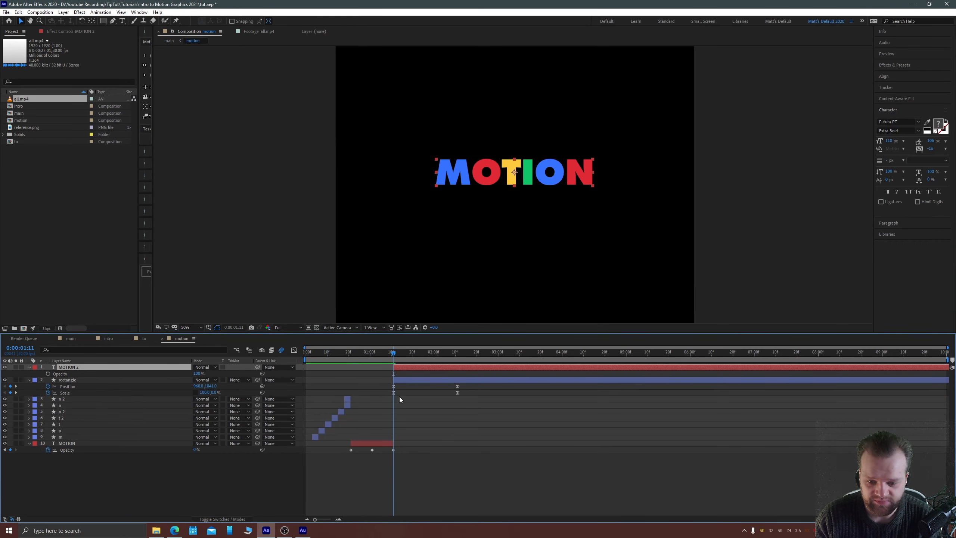
Change the fill colour of the MOTION 2 text to white (ffffff)
left_click(935, 125)
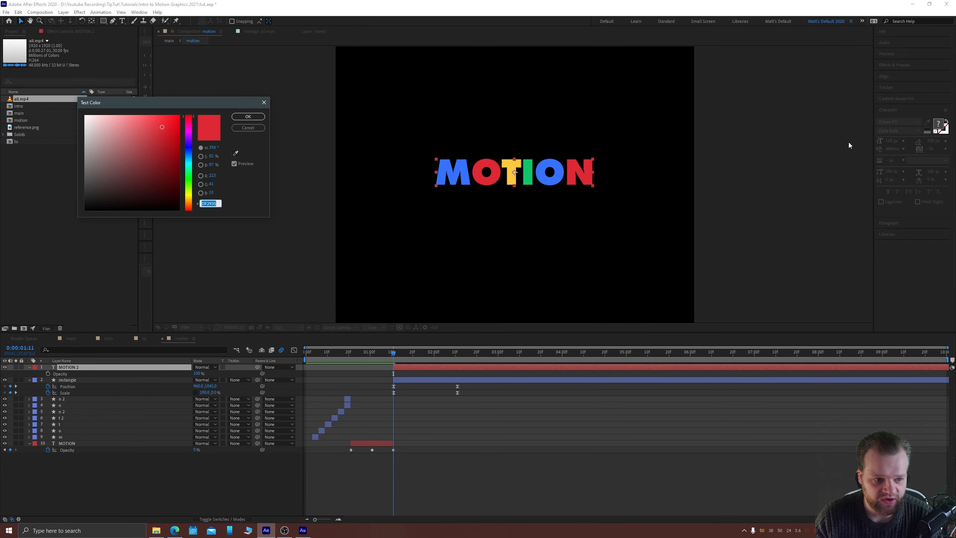
type("ffffff")
key("Return")
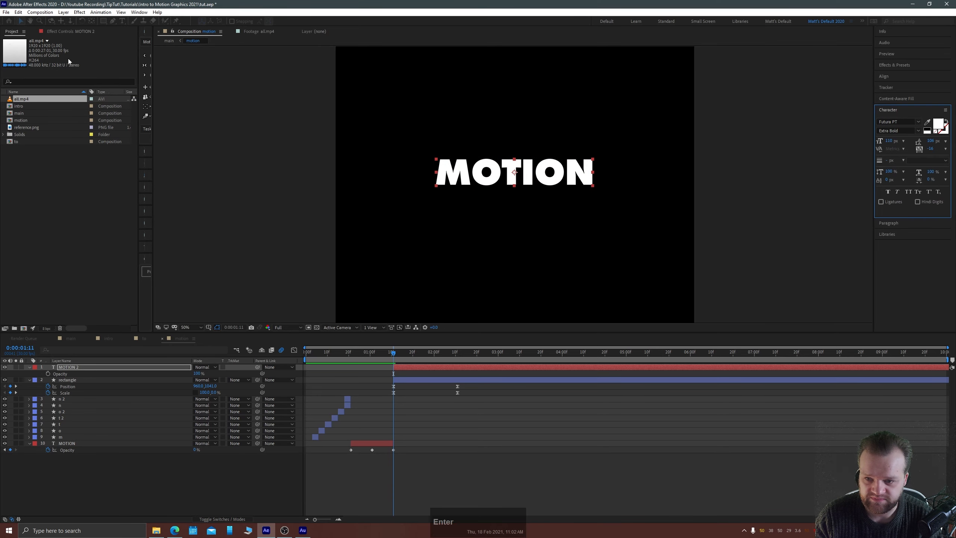
Set the rectangle layer's track matte to Alpha Inverted Matte "MOTION 2" and check the cut-out at 0:00:01:27
left_click(64, 379)
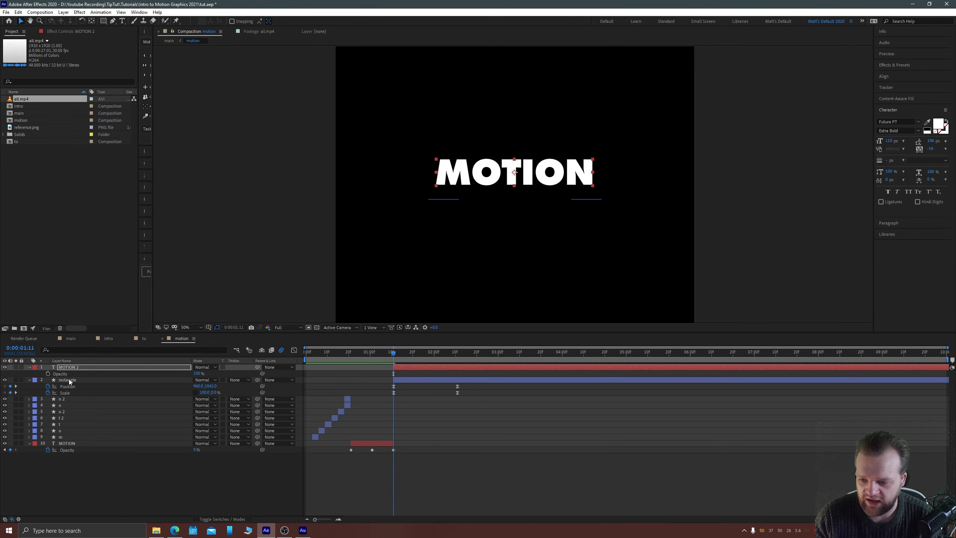
left_click(406, 366)
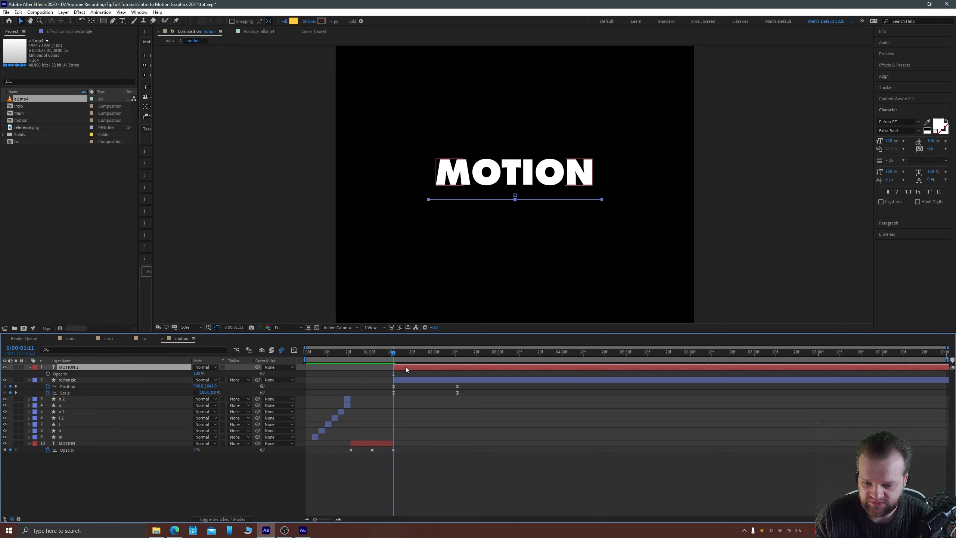
left_click(236, 520)
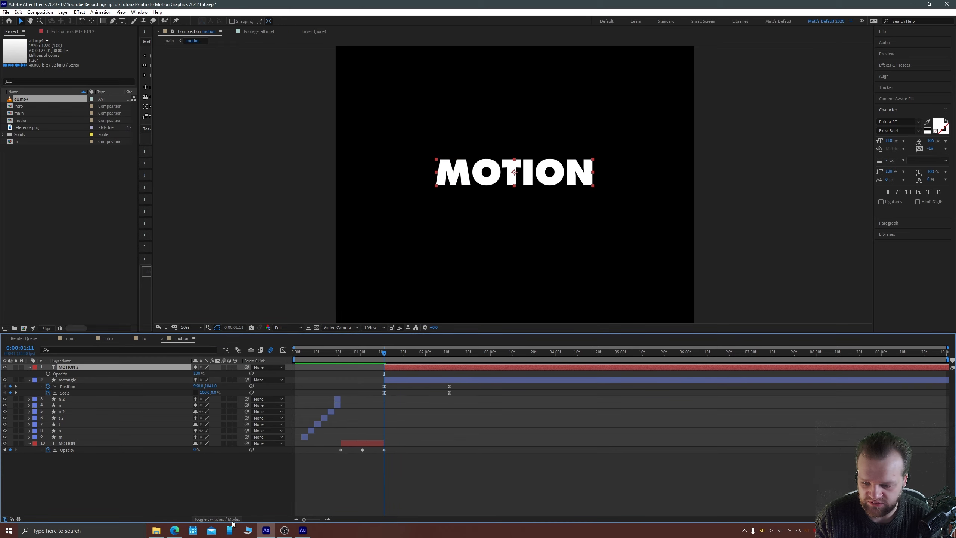
left_click(83, 492)
left_click(70, 379)
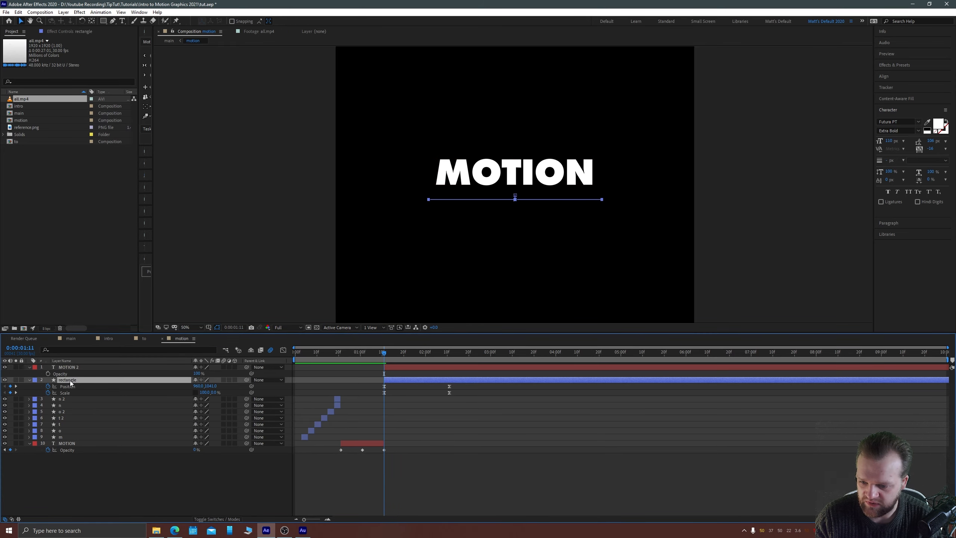
left_click(227, 520)
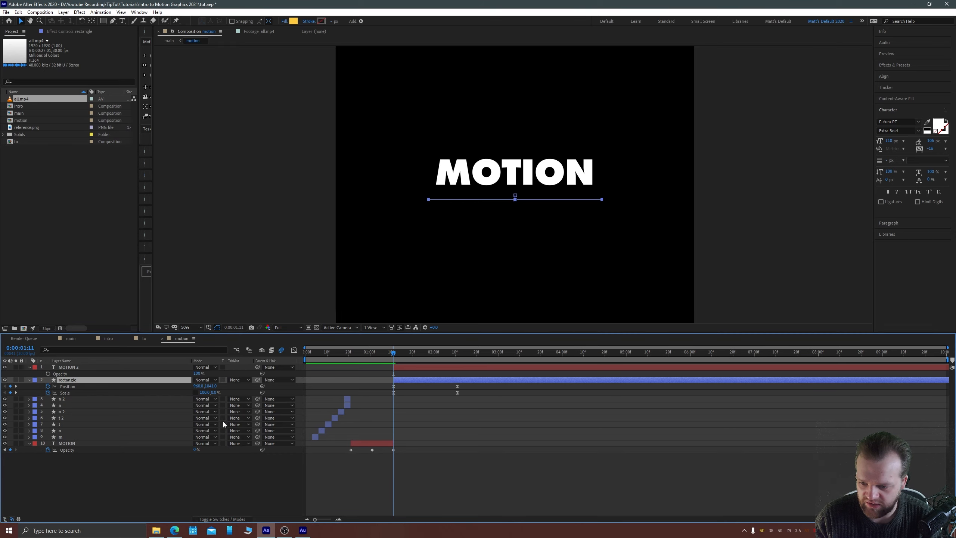
left_click(238, 379)
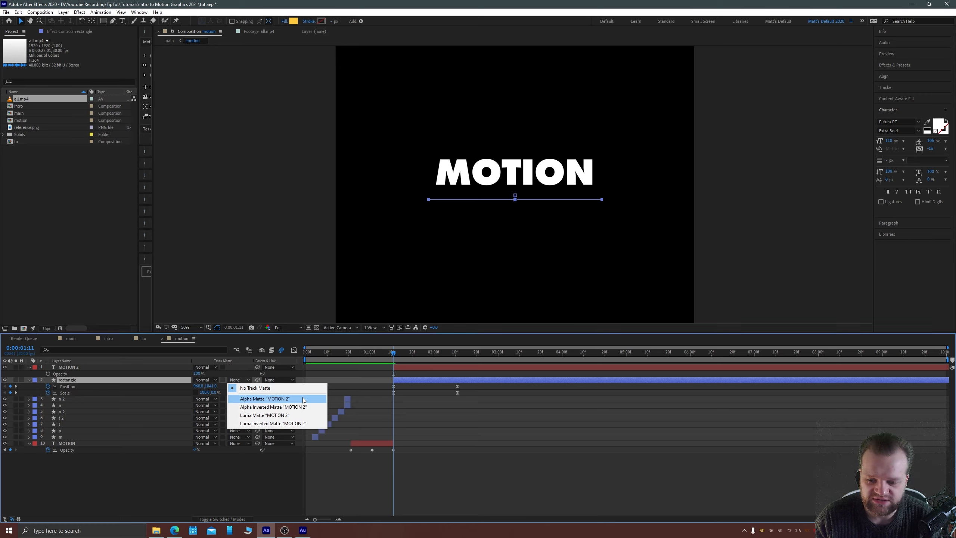
left_click(252, 409)
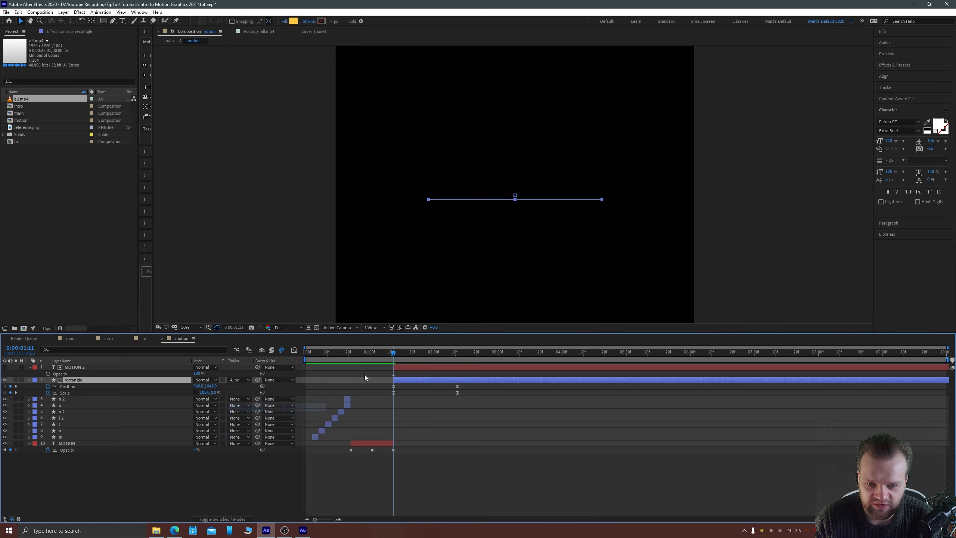
left_click_drag(394, 352, 430, 340)
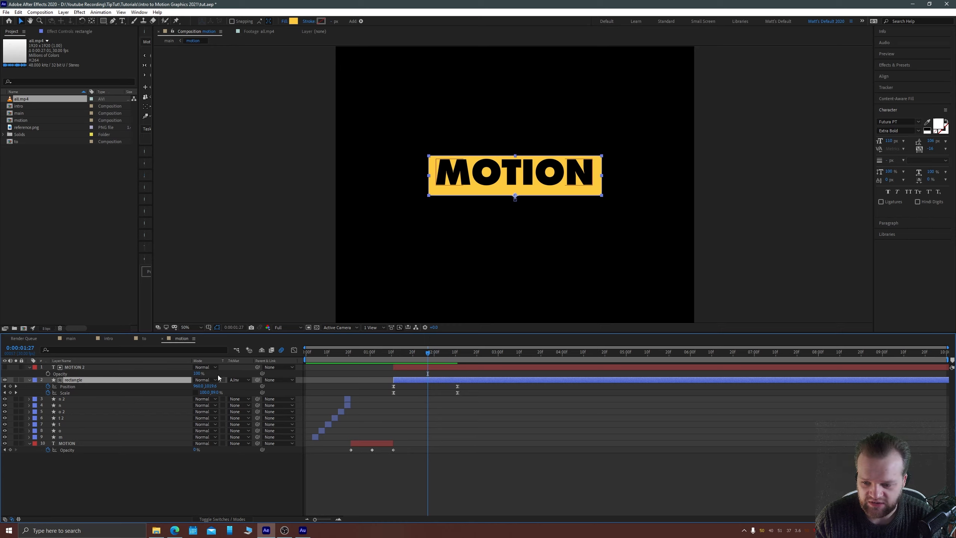
Compare the rectangle's plain Alpha Matte, restore Alpha Inverted Matte "MOTION 2", and scrub through the reveal
left_click(239, 380)
left_click(263, 397)
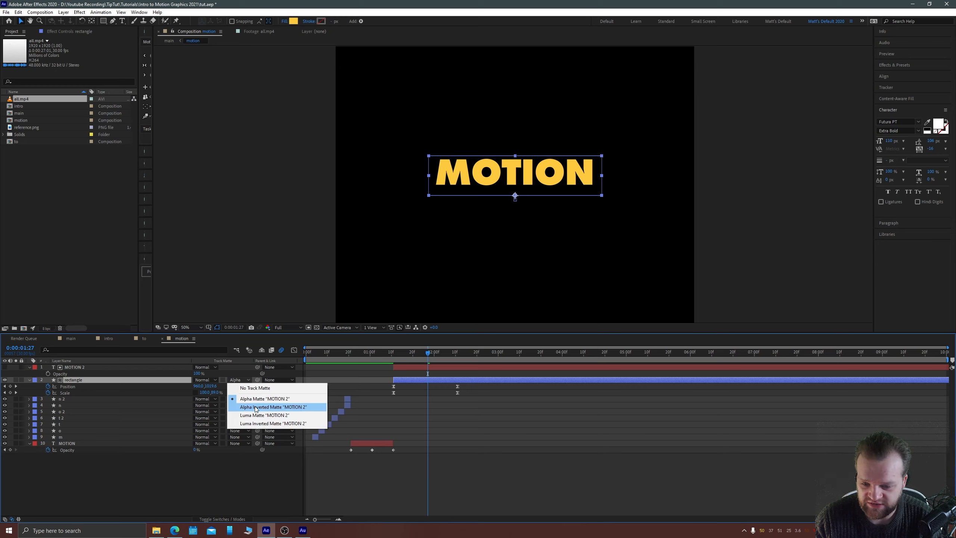
left_click(256, 408)
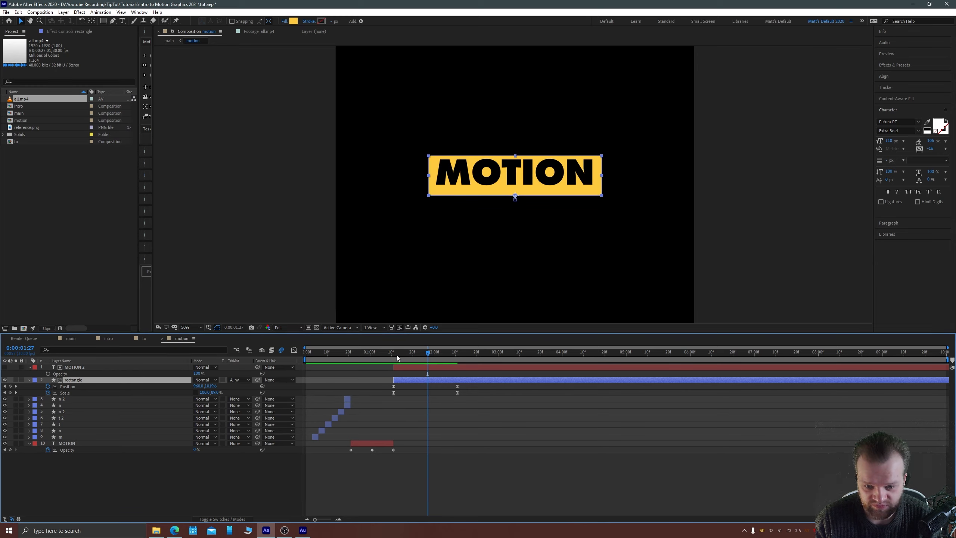
left_click_drag(396, 355, 409, 376)
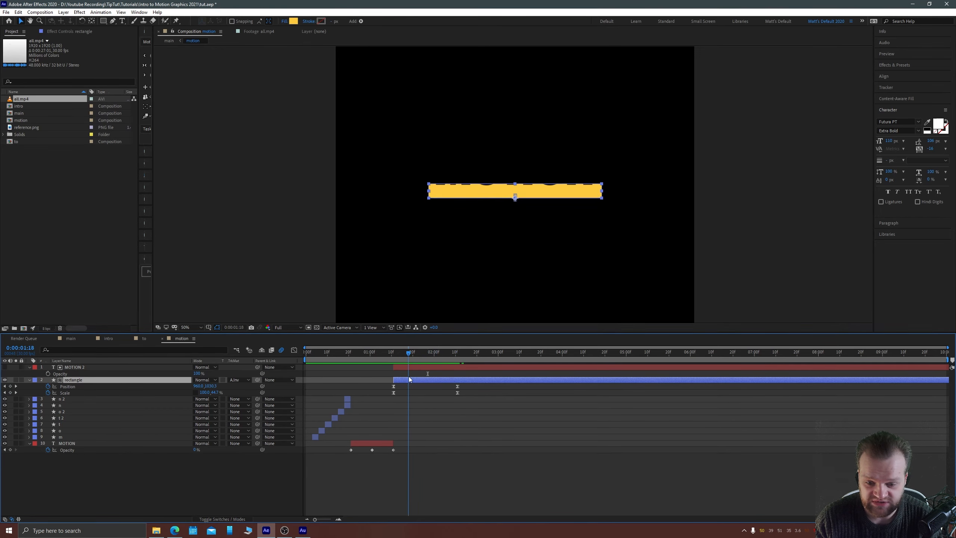
Start a Position keyframe on the MOTION 2 text layer at 0:00:02:11
left_click(15, 386)
left_click(72, 368)
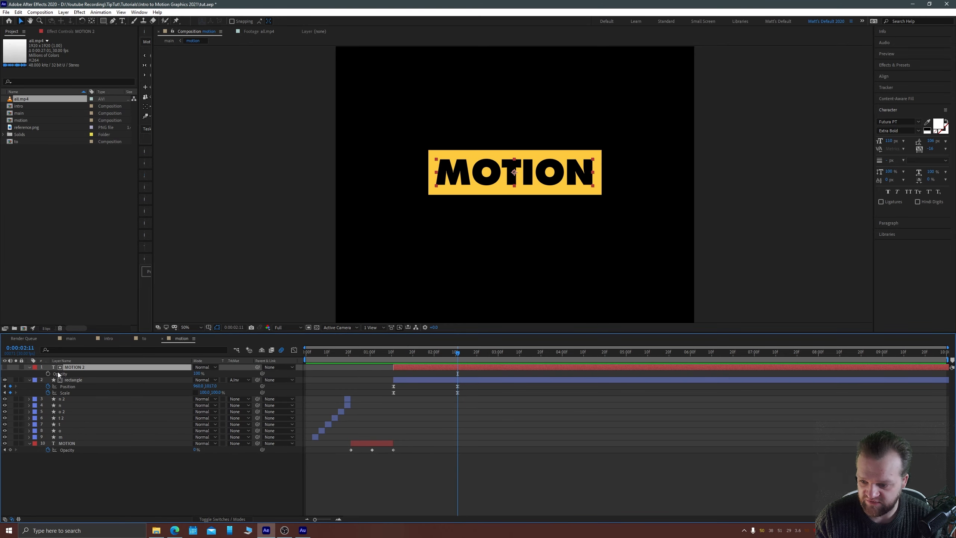
key("p")
left_click(47, 374)
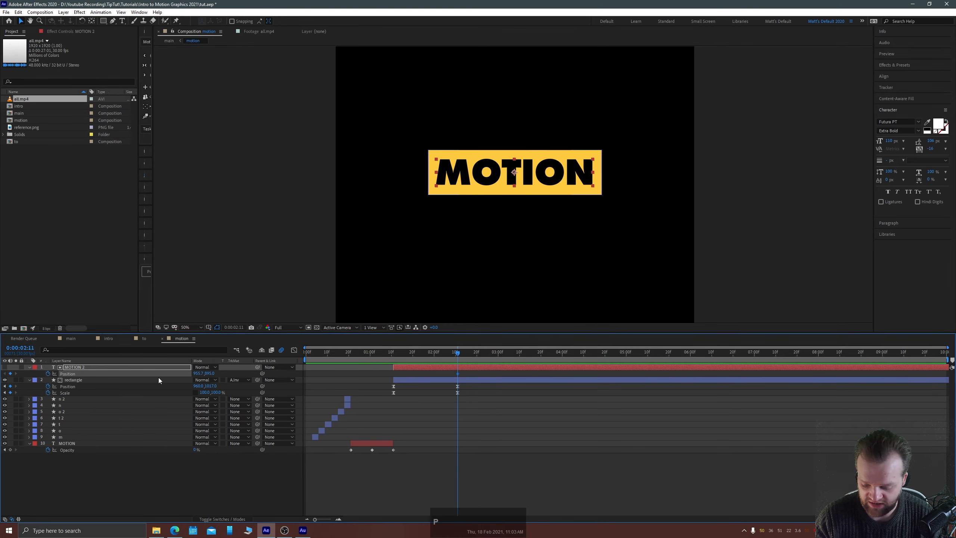
Keyframe MOTION 2 about 100 px higher at 0:00:01:11 so it travels down into place
key("ctrl+shift+Left")
key("ctrl+shift+Left")
key("ctrl+shift+Left")
key("shift+Up")
key("shift+Up")
key("shift+Up")
key("shift+Up")
key("shift+Up")
key("shift+Up")
key("shift+Up")
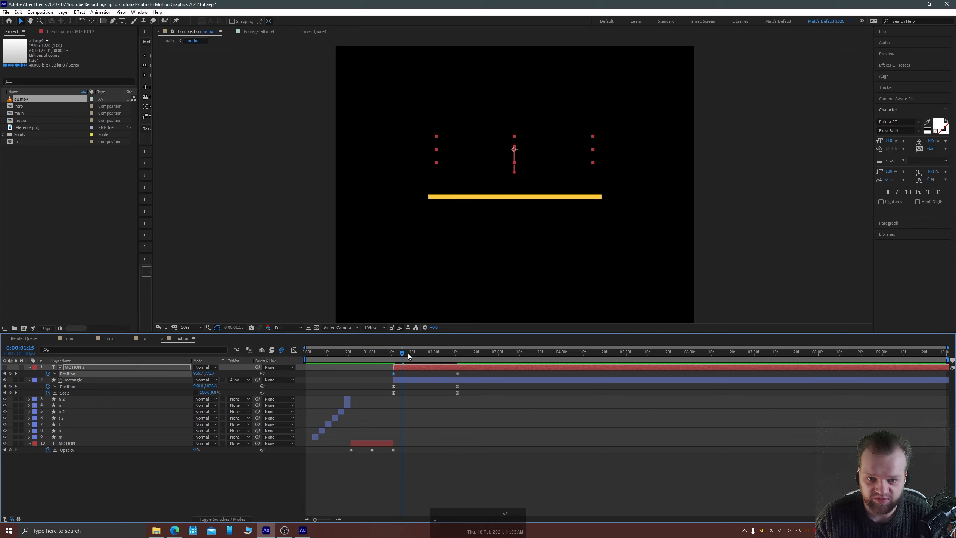
mouse_move(408, 354)
left_mouse_down()
mouse_move(448, 344)
mouse_move(393, 346)
left_mouse_up()
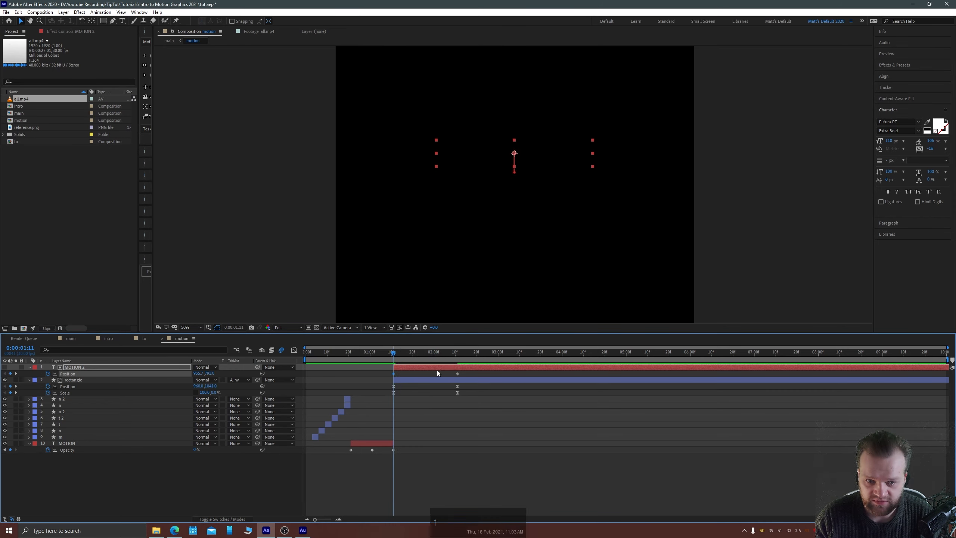
Easy Ease both MOTION 2 position keyframes and lengthen the ease into the ending keyframe in the speed graph
left_click_drag(468, 372, 377, 379)
key("F9")
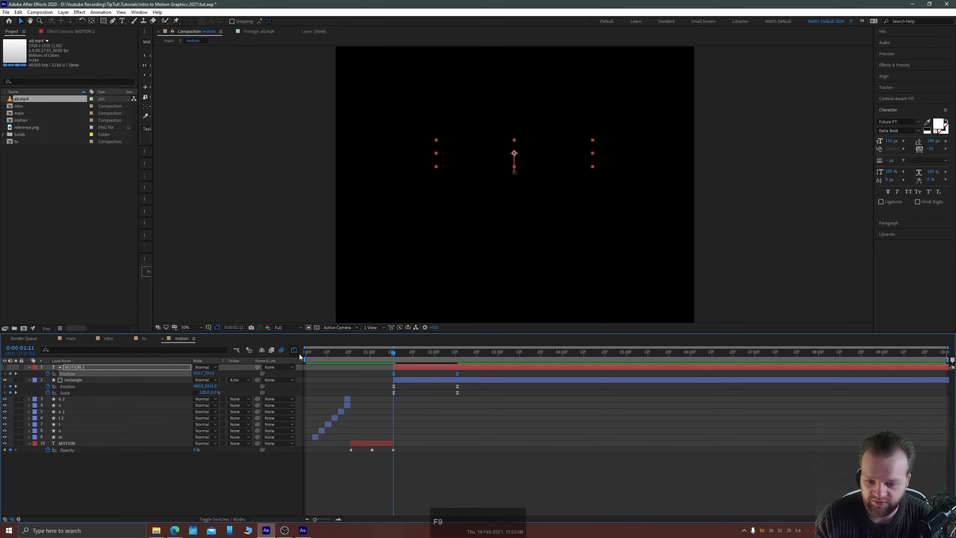
left_click(294, 350)
left_click_drag(501, 430, 367, 501)
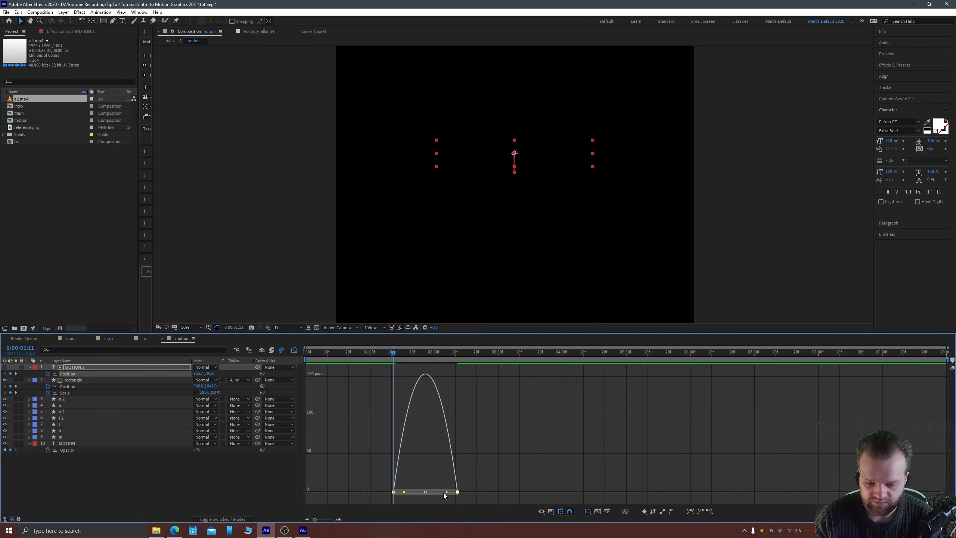
left_click_drag(446, 492, 425, 493)
left_click(294, 352)
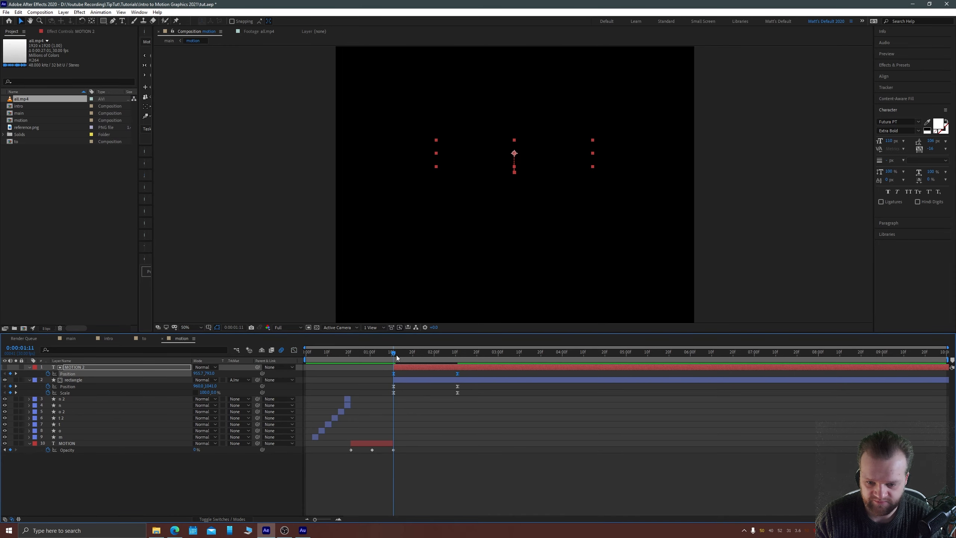
Preview the MOTION text and rectangle reveal from 0:00:01:11 and from the beginning, and scrub through it
key("space")
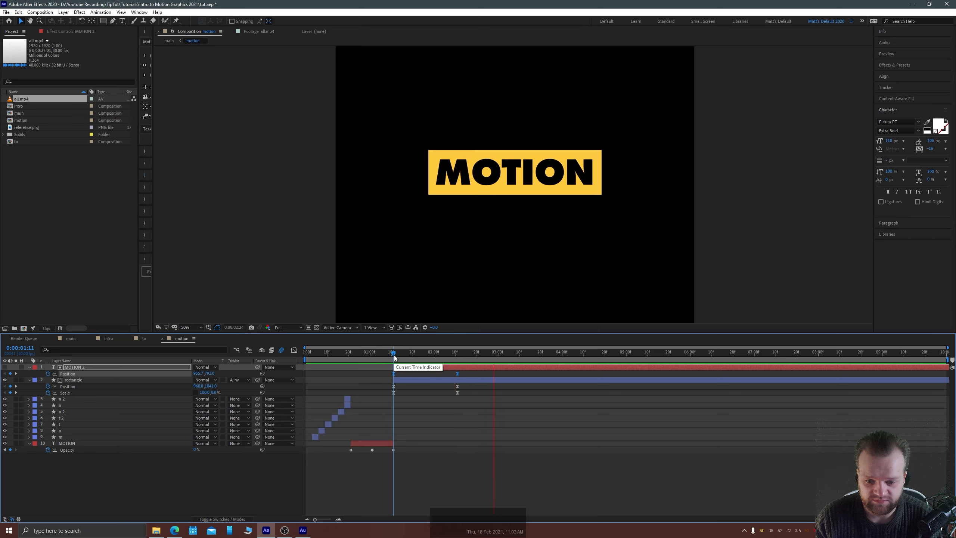
left_click(390, 352)
key("space")
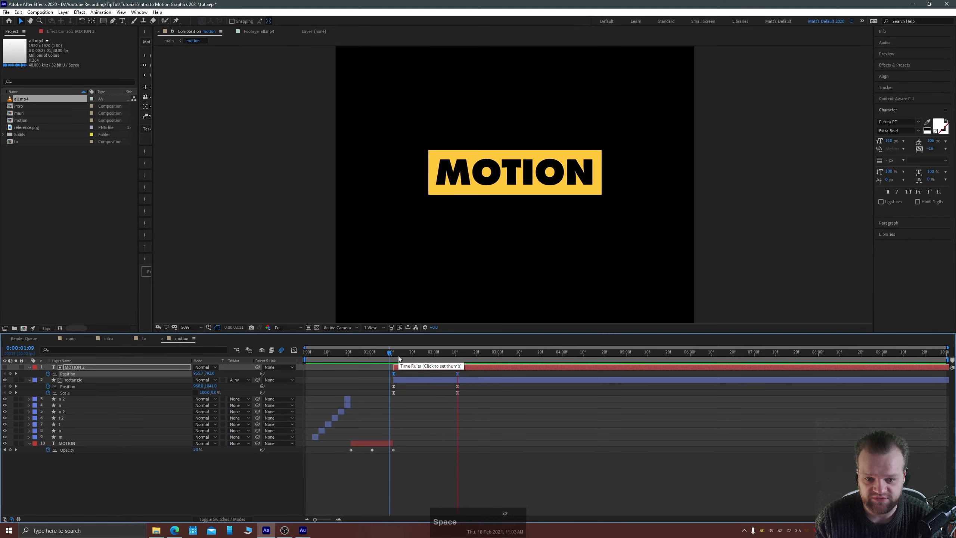
left_click(306, 353)
key("space")
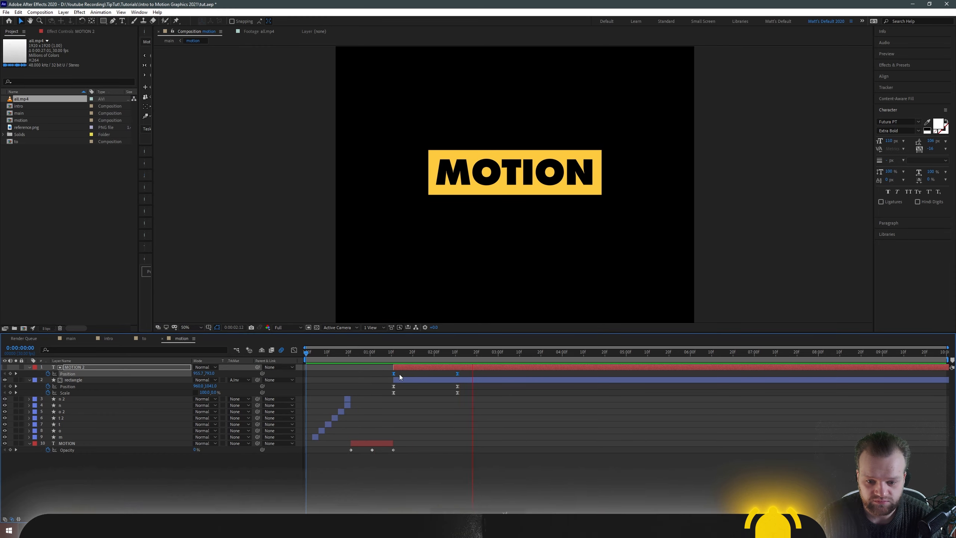
left_click(393, 353)
left_click_drag(394, 355, 457, 361)
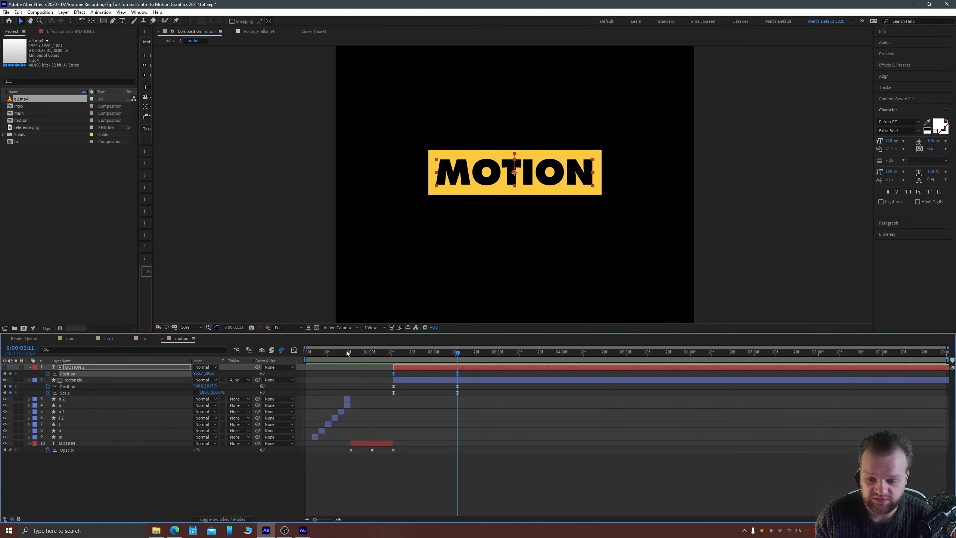
left_click_drag(319, 354, 451, 339)
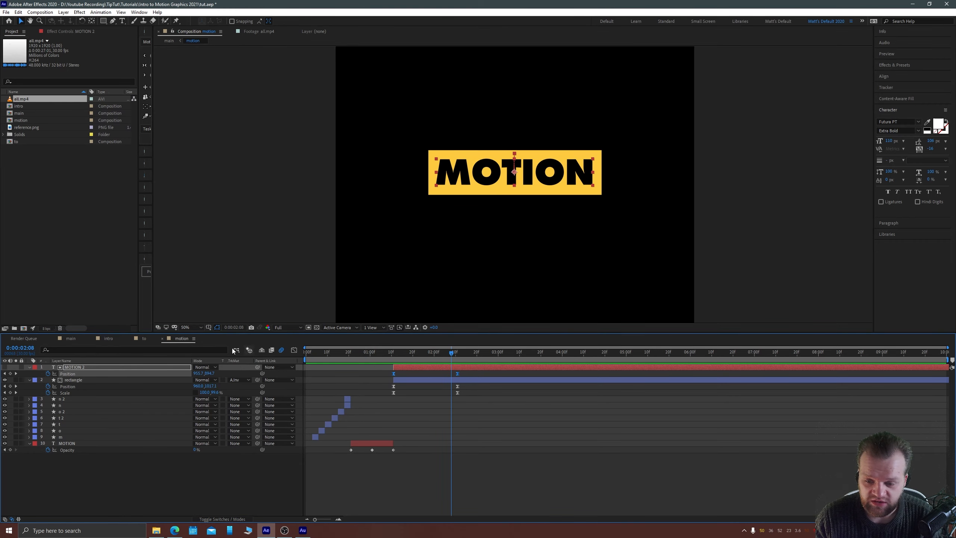
Examine the red-filled MOTION lettering in the reference video at full size, and return to the motion composition
double_click(11, 99)
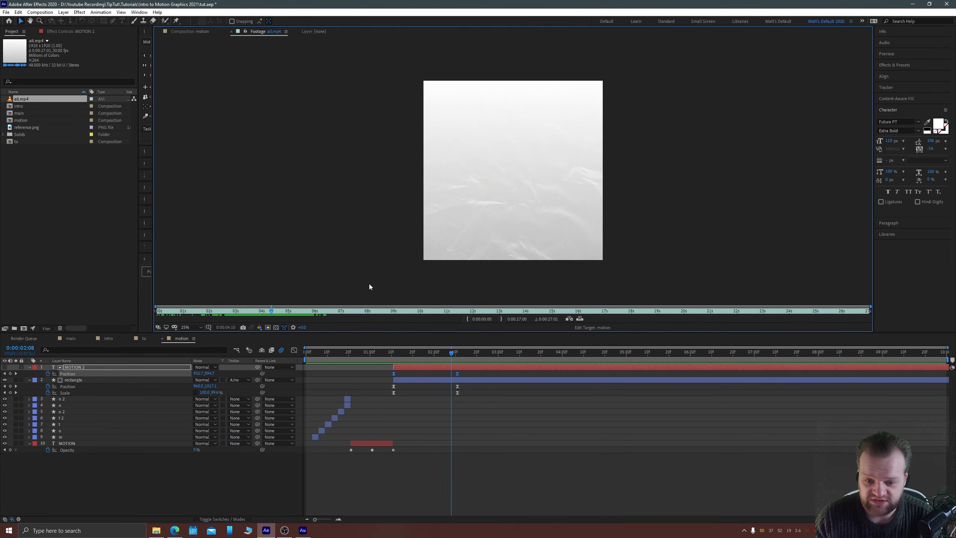
left_click_drag(259, 315, 304, 318)
key("/")
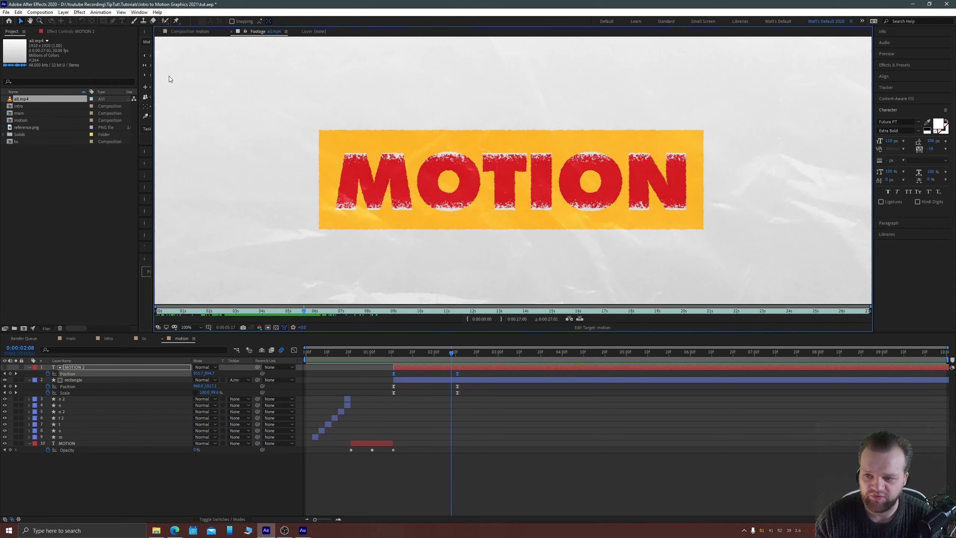
left_click(188, 32)
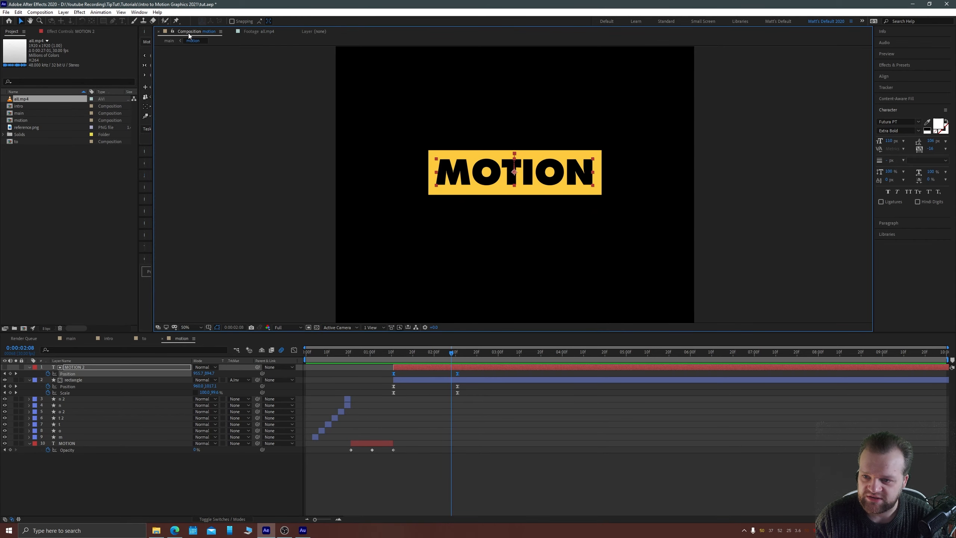
left_click(345, 215)
Draw a red rectangle covering the MOTION cut-out, just inside the yellow rectangle, at 0:00:02:11
left_click_drag(445, 355, 458, 356)
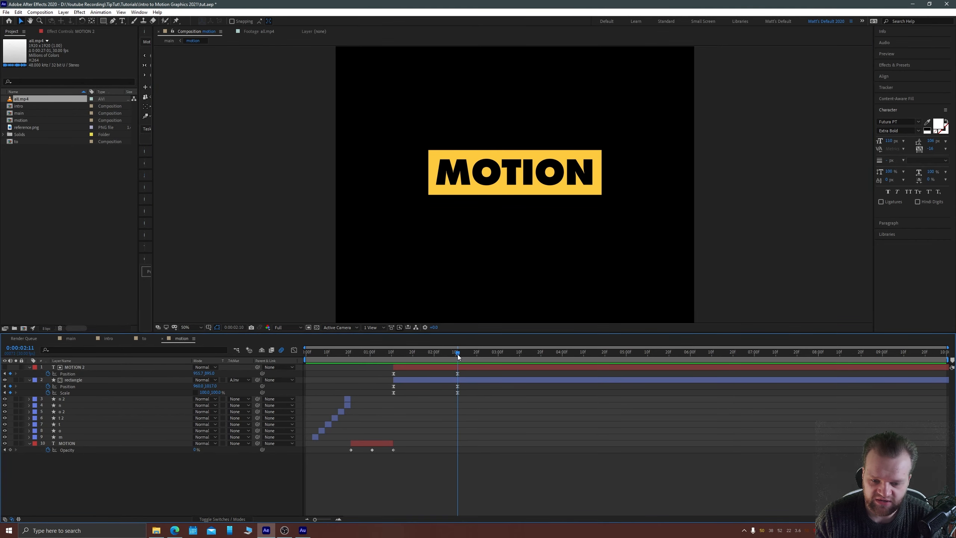
key("q")
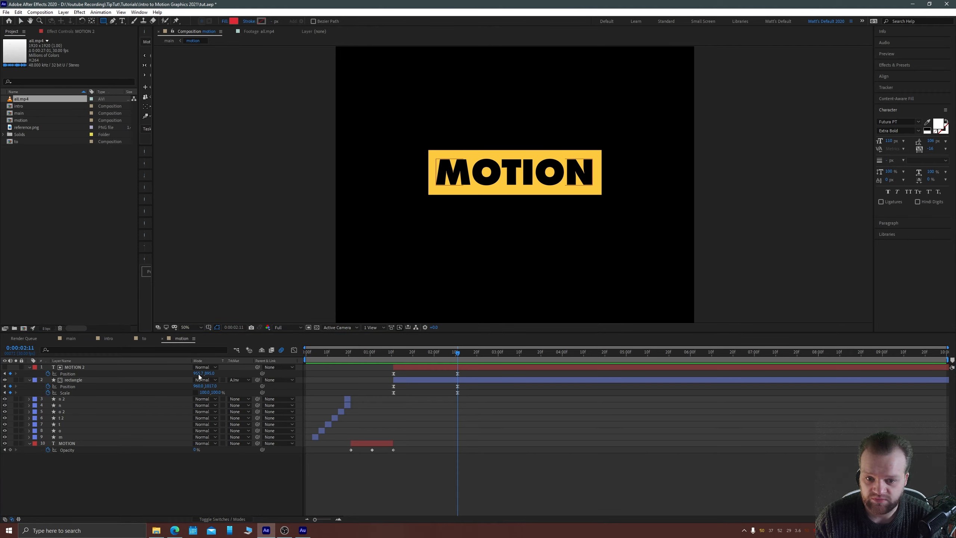
left_click(83, 380)
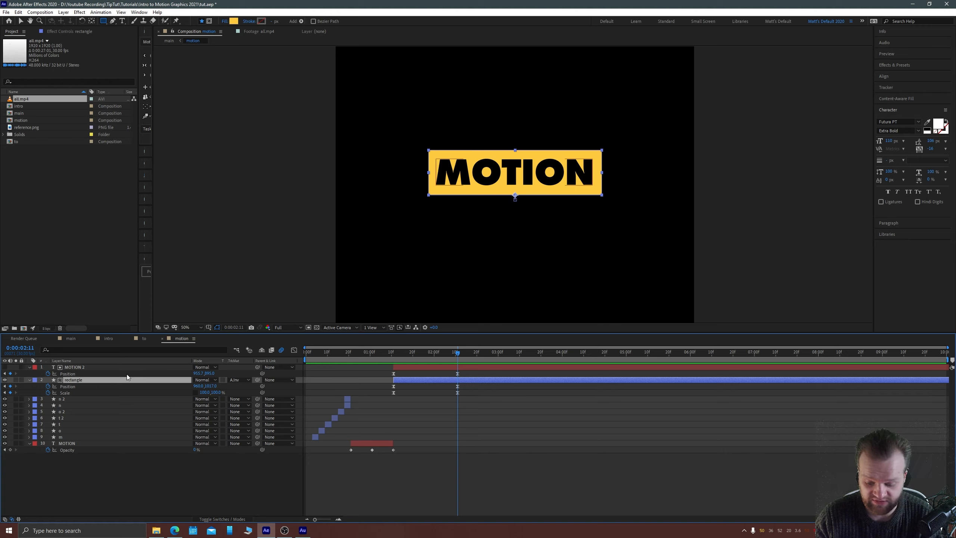
left_click(426, 479)
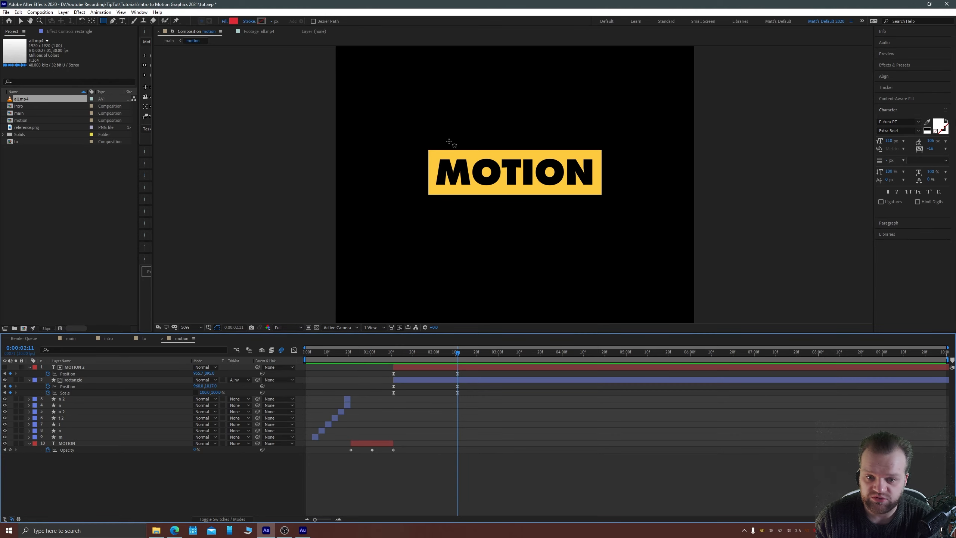
mouse_move(431, 158)
left_mouse_down()
mouse_move(481, 182)
mouse_move(598, 188)
left_mouse_up()
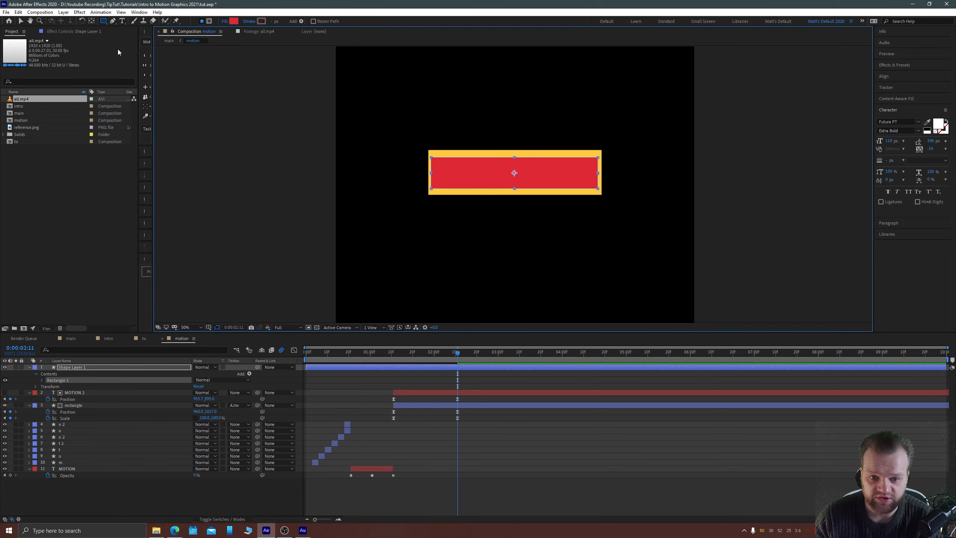
key("v")
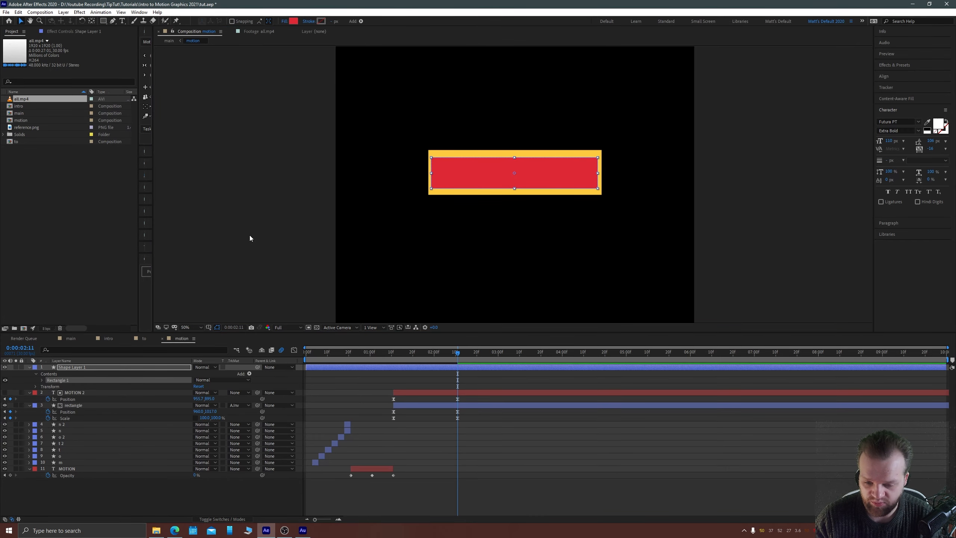
Move the red shape layer beneath the yellow rectangle layer and trim its start to 0:00:02:11
key("ctrl+[")
key("ctrl+[")
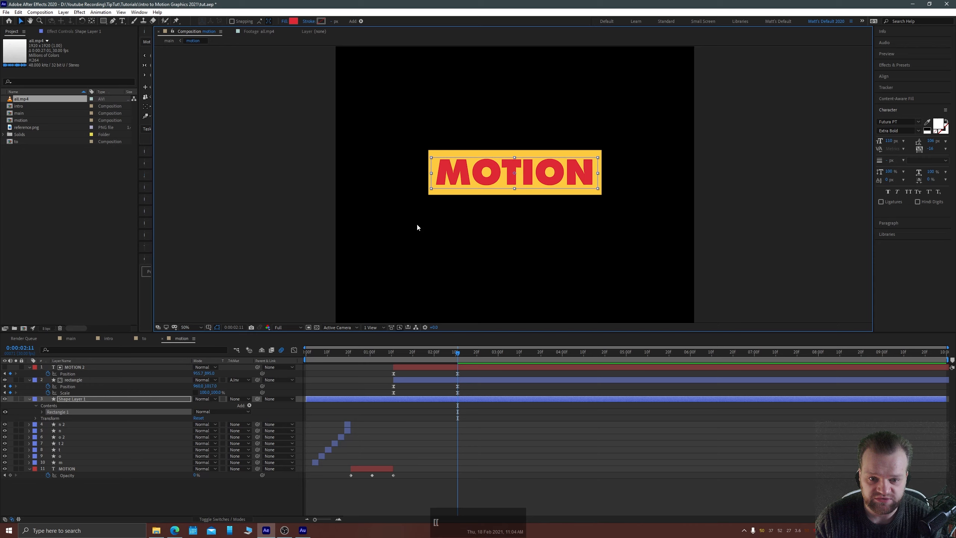
left_click(491, 192)
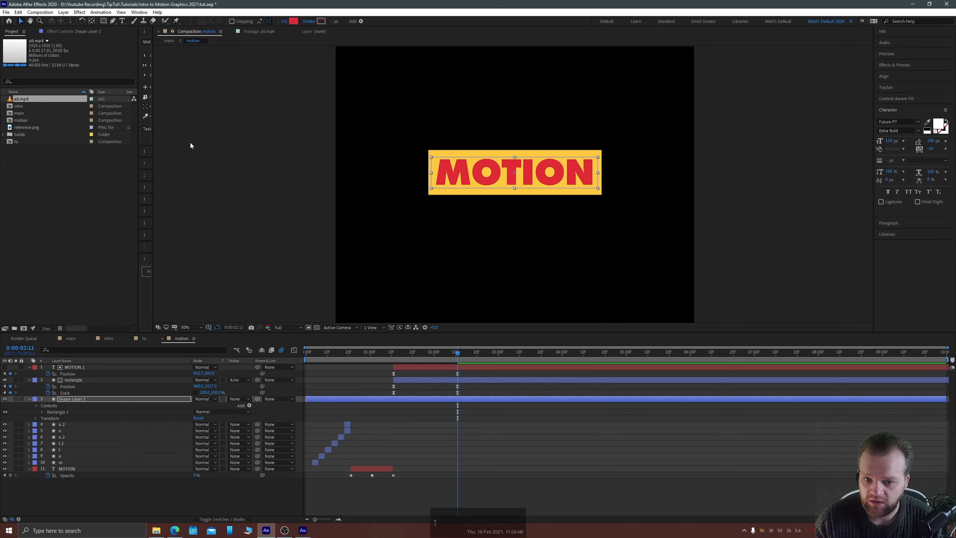
left_click(437, 398)
key("alt+[")
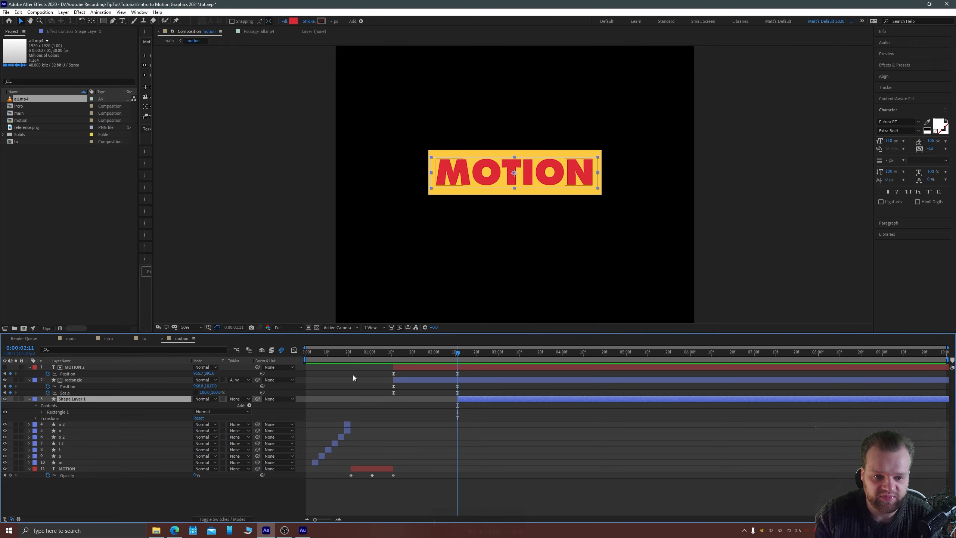
Keyframe the red shape's vertical scale from 0% at 0:00:02:11 to 100% at 0:00:03:11 and scrub through the growth
key("s")
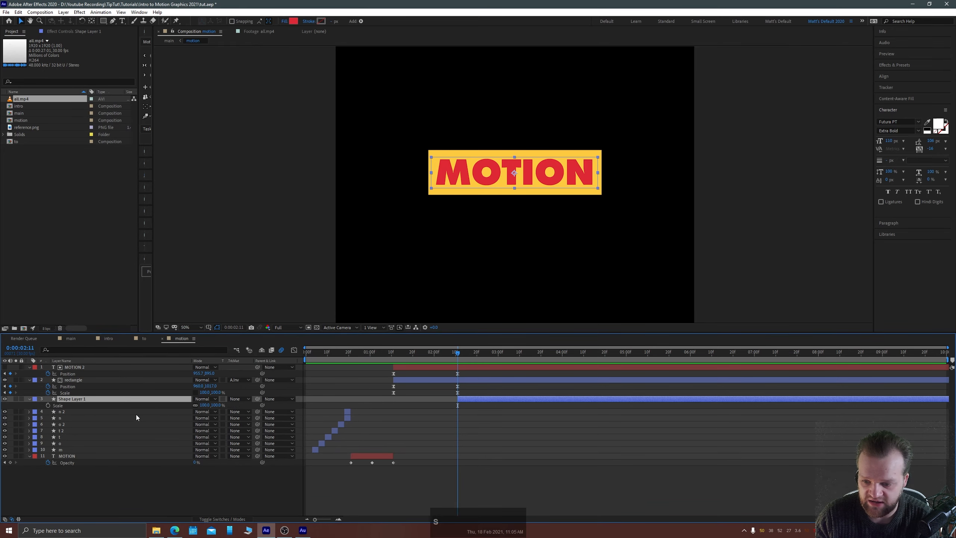
left_click(49, 405)
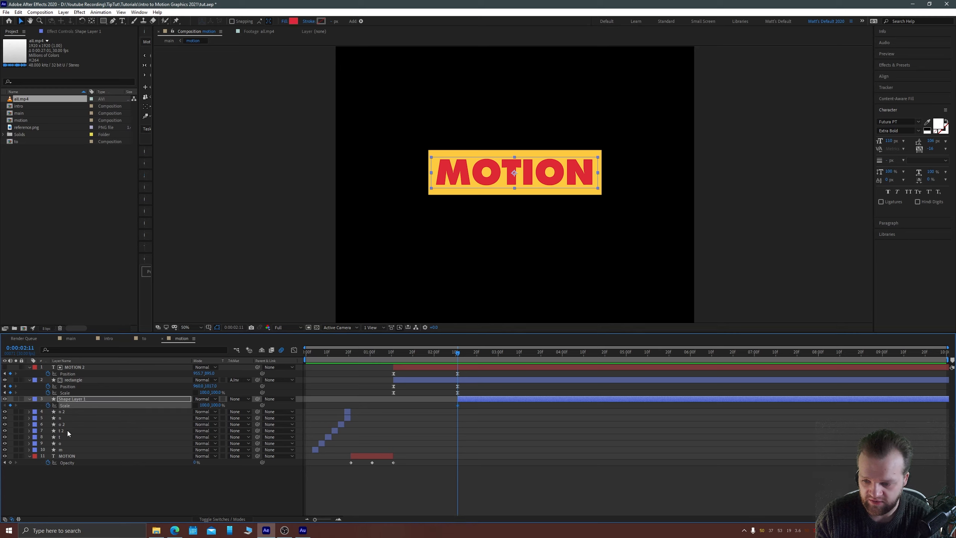
key("ctrl+shift+Right")
key("ctrl+shift+Right")
key("ctrl+shift+Right")
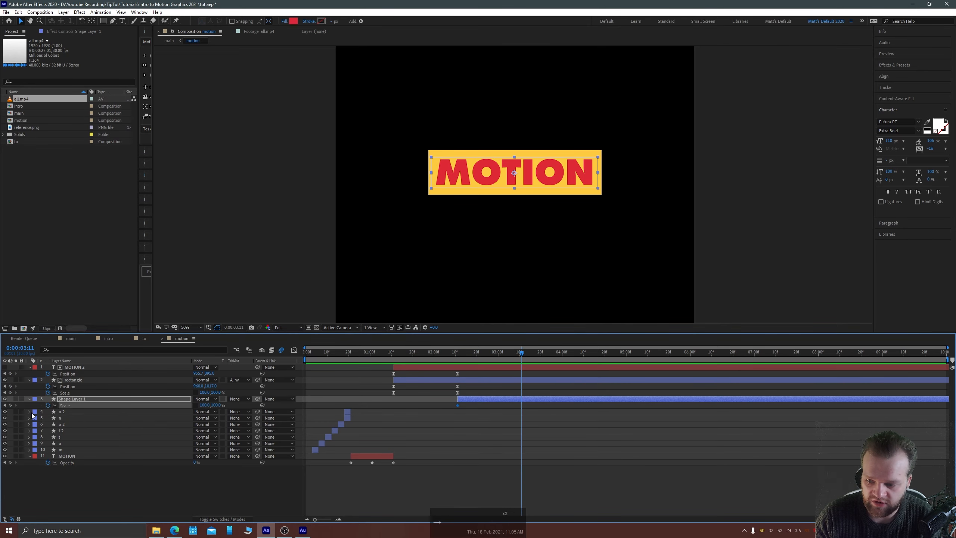
left_click(5, 406)
left_click(215, 405)
type("0")
key("Return")
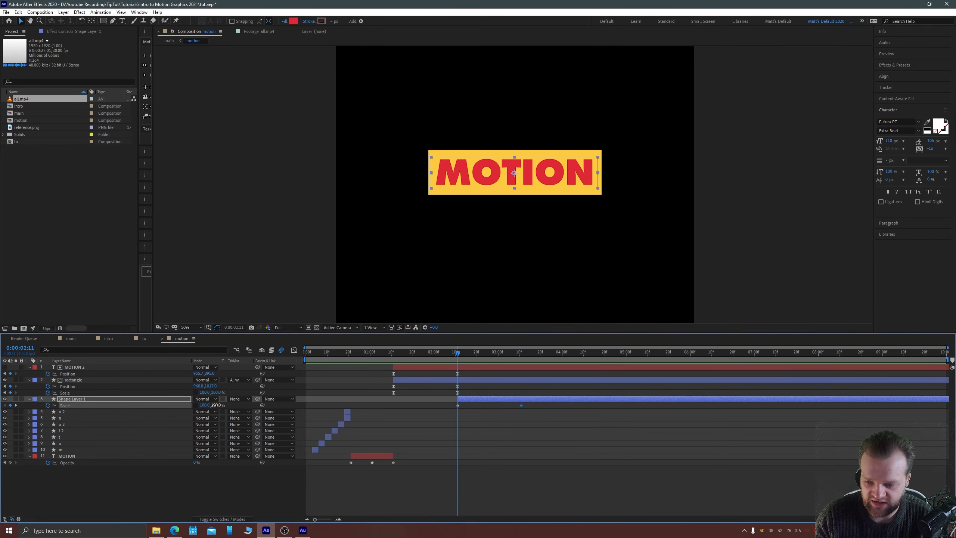
left_click_drag(462, 353, 494, 360)
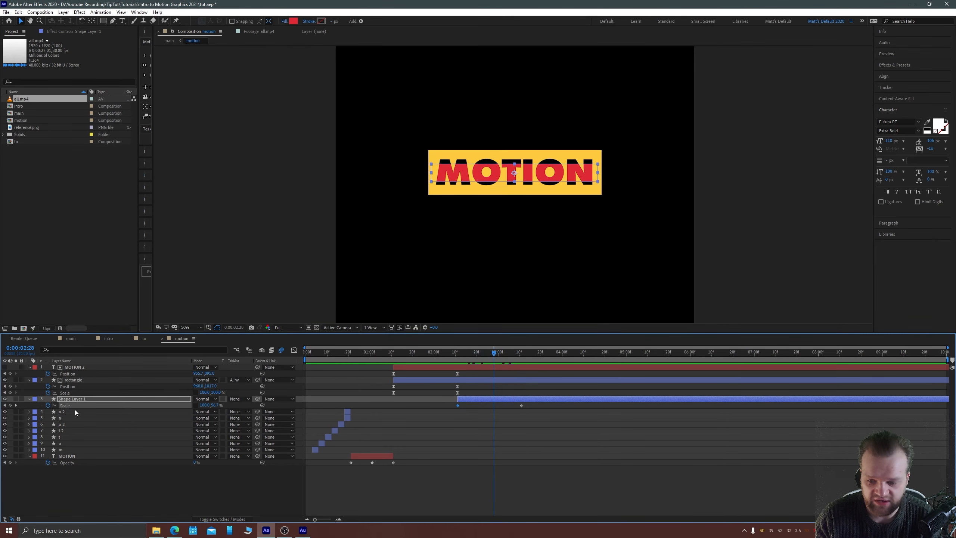
Reduce the red shape's vertical scale to about 62% at the 0:00:03:11 keyframe and go back to 0:00:02:11
left_click(15, 405)
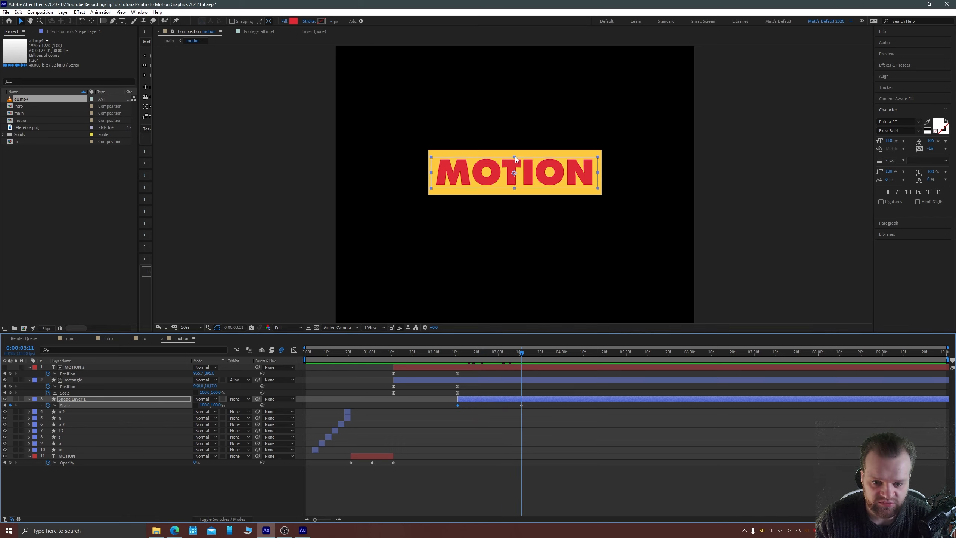
left_click_drag(515, 158, 516, 163)
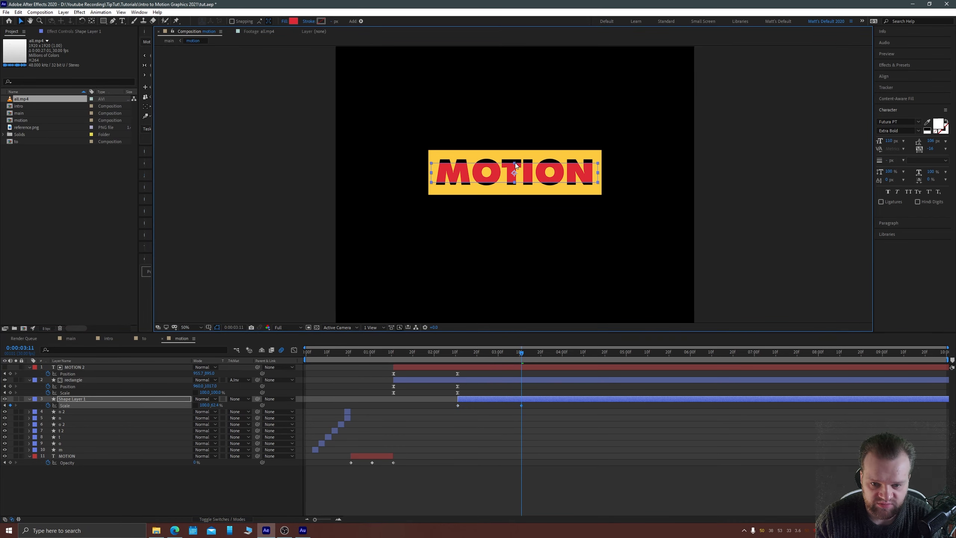
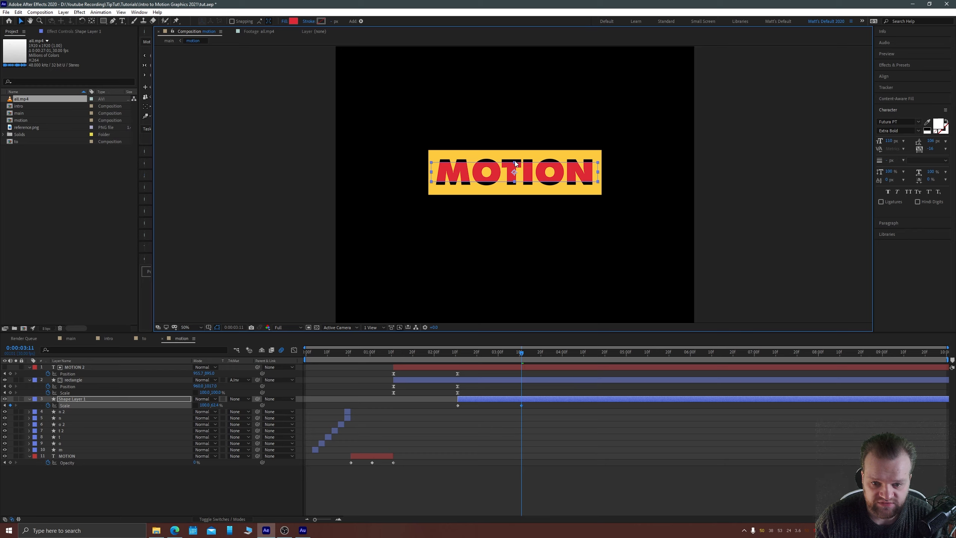
left_click(392, 200)
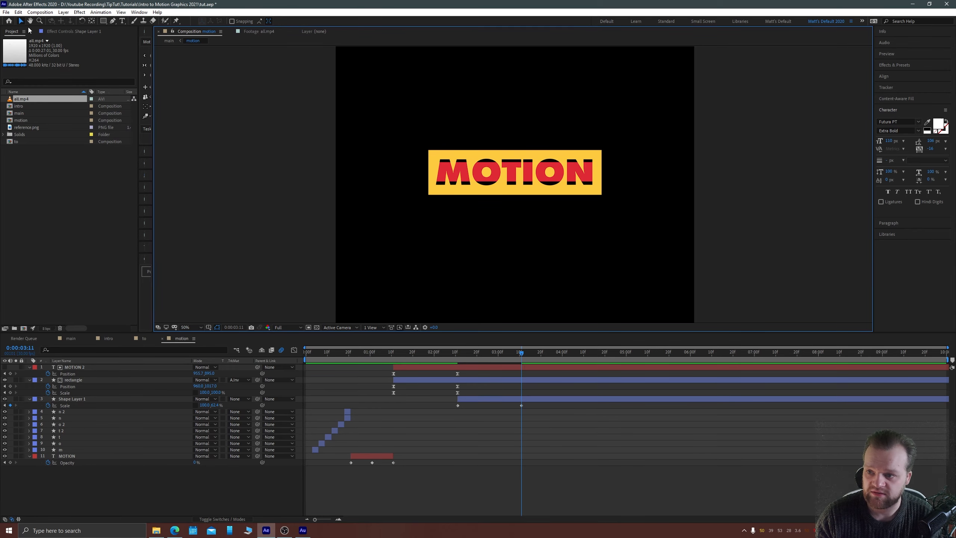
left_click(508, 400)
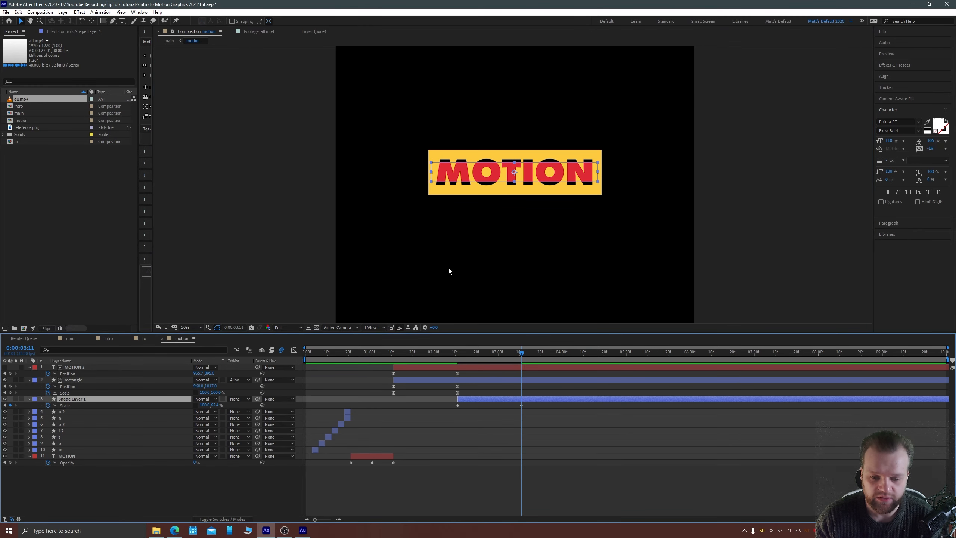
left_click_drag(460, 351, 458, 352)
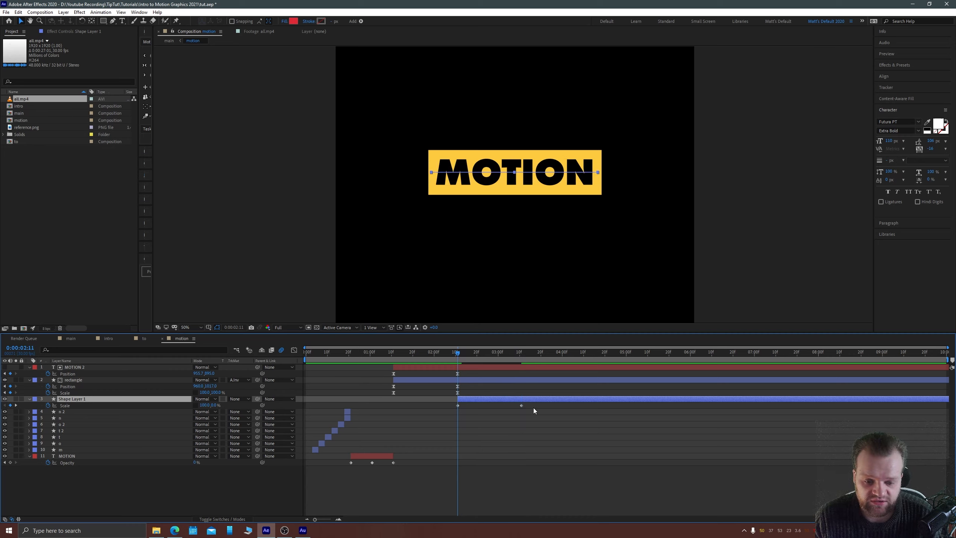
Easy-ease the red shape's two scale keyframes, lengthen the end keyframe's influence in the speed graph, and play back the growth
left_click_drag(534, 407, 612, 513)
key("F9")
left_click(294, 350)
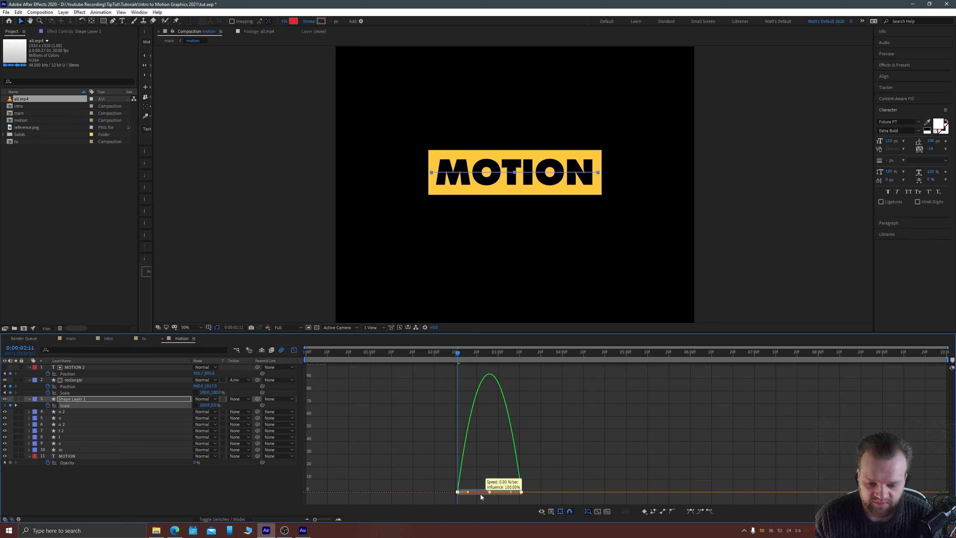
key("ctrl+z")
left_click_drag(511, 492, 477, 495)
left_click(294, 350)
key("space")
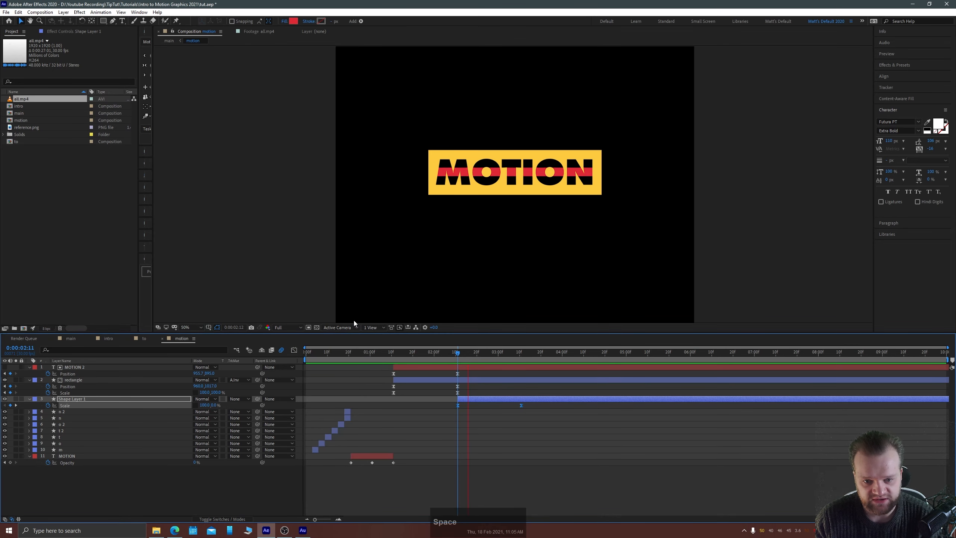
Go to 0:00:03:20, find the Roughen Edges effect and apply it to the red shape layer
left_click_drag(474, 358, 541, 352)
key(".")
left_click_drag(496, 188, 472, 222)
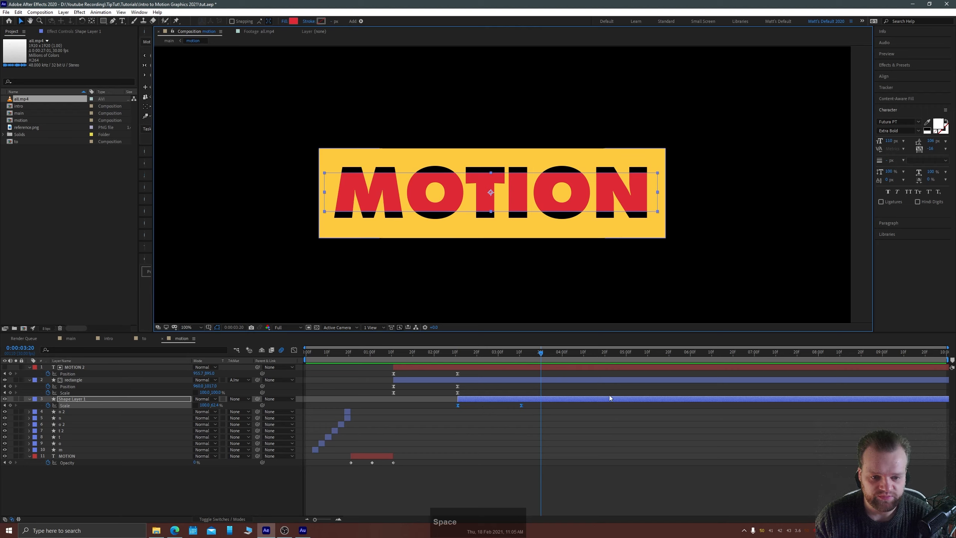
left_click(894, 64)
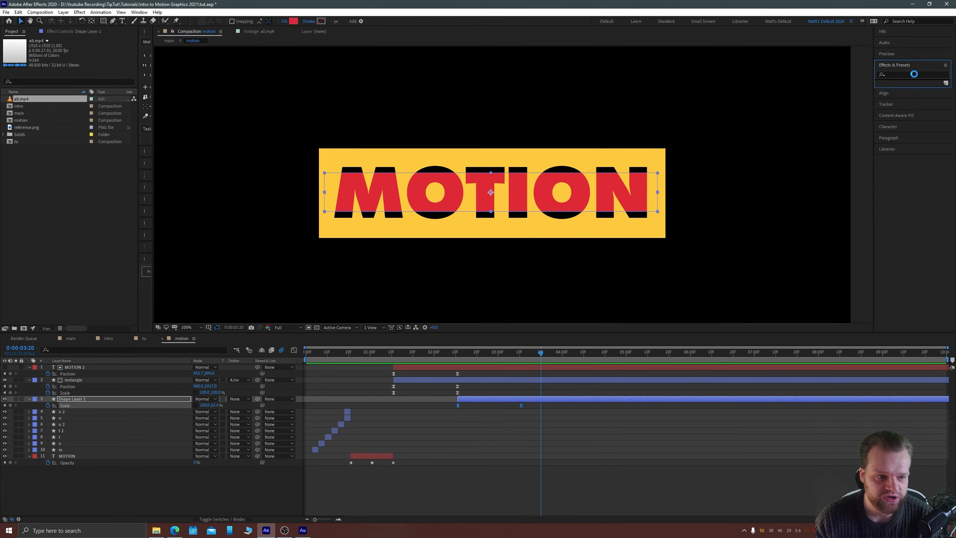
left_click(904, 74)
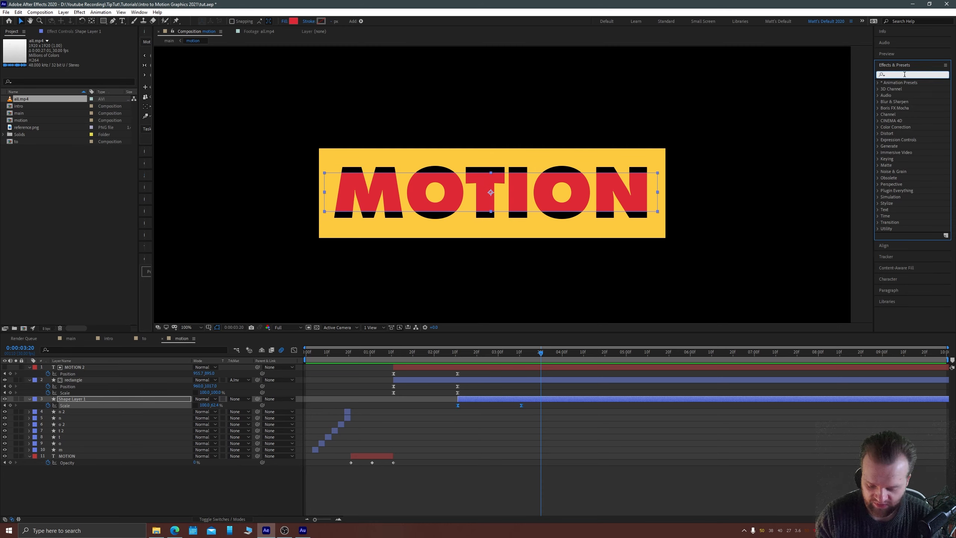
type("roughen")
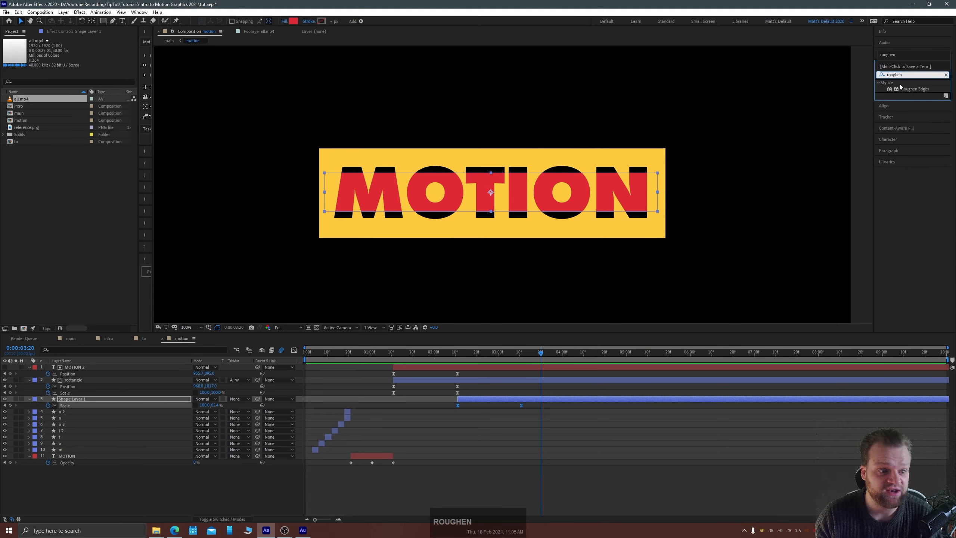
left_click(906, 89)
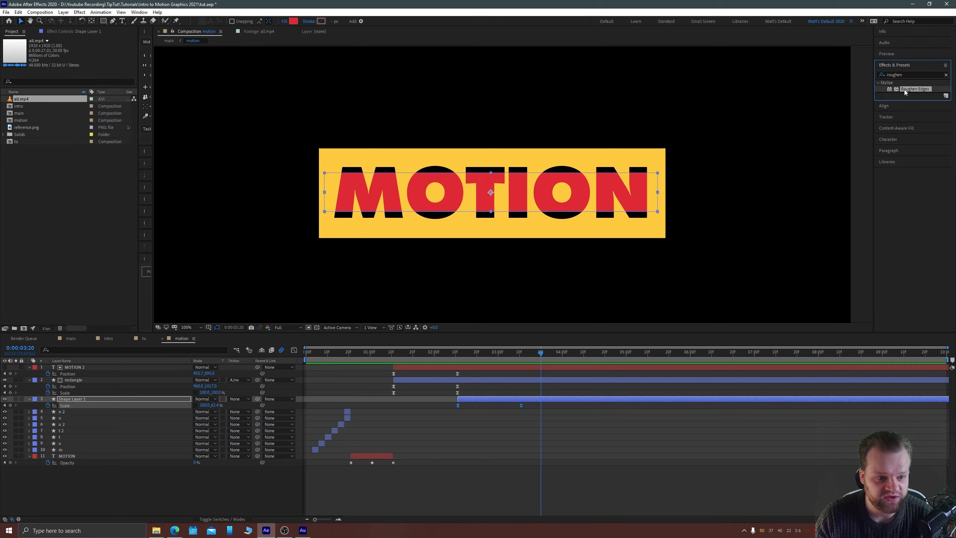
left_click_drag(904, 90, 519, 399)
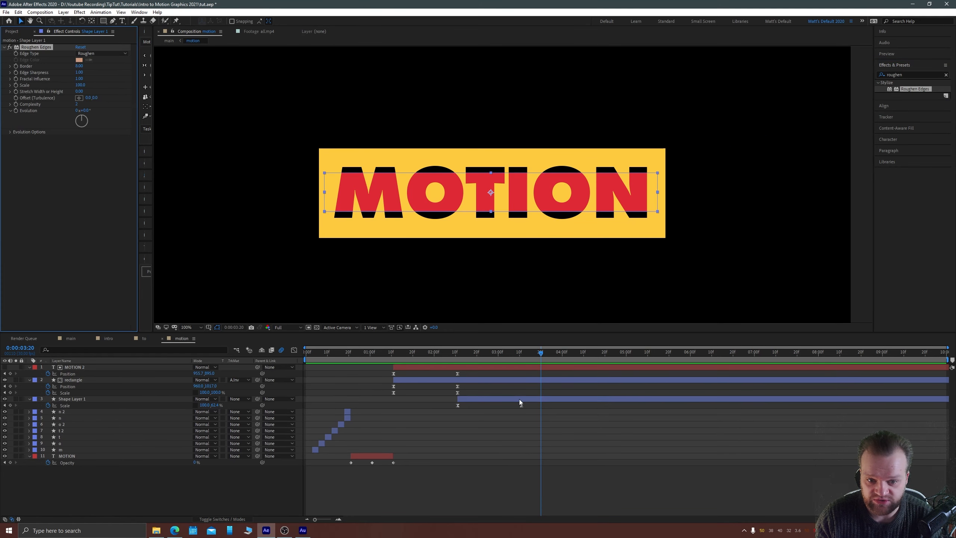
Inspect the roughened edges of the red fill up close and compare them with the layer controls shown and hidden
scroll(470, 200, "up", 2)
scroll(433, 180, "up", 1)
key("space")
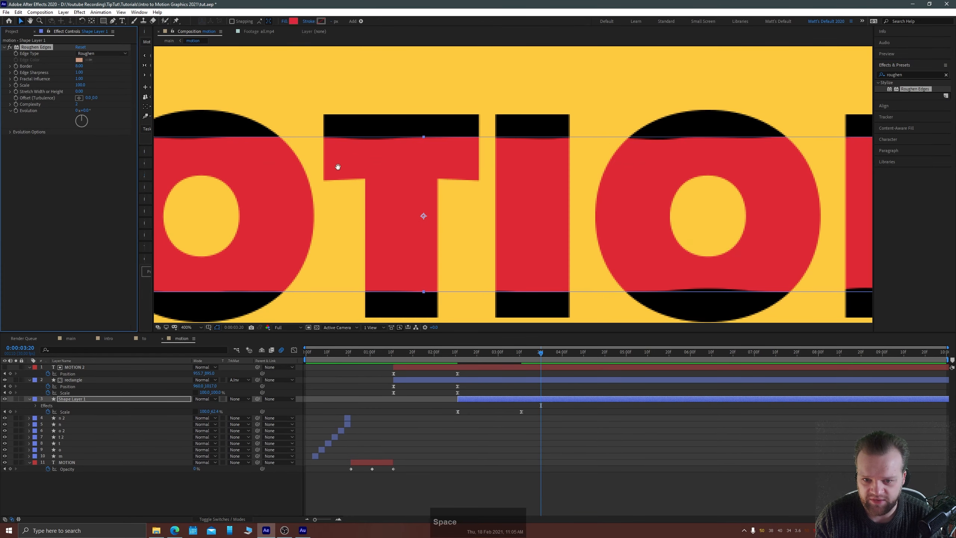
left_click_drag(360, 147, 415, 143)
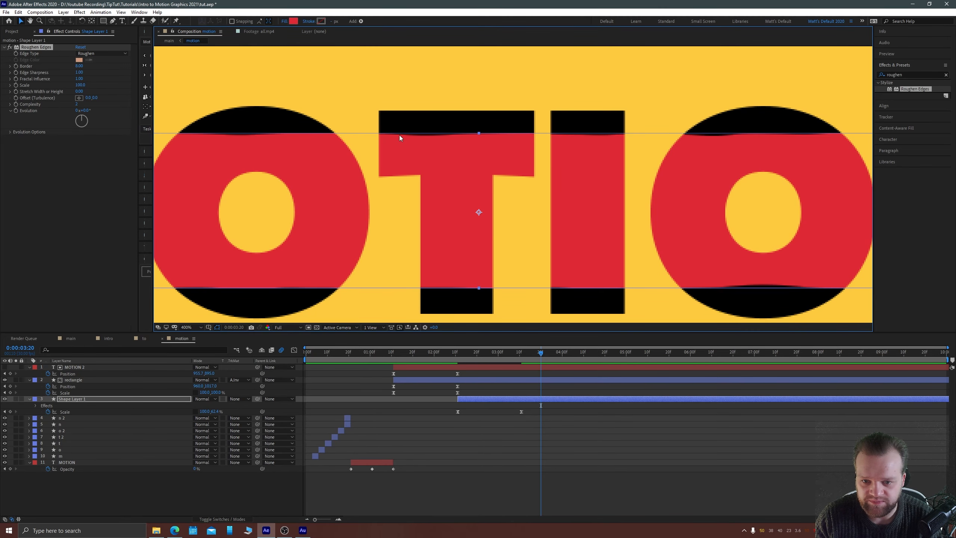
scroll(493, 166, "down", 1)
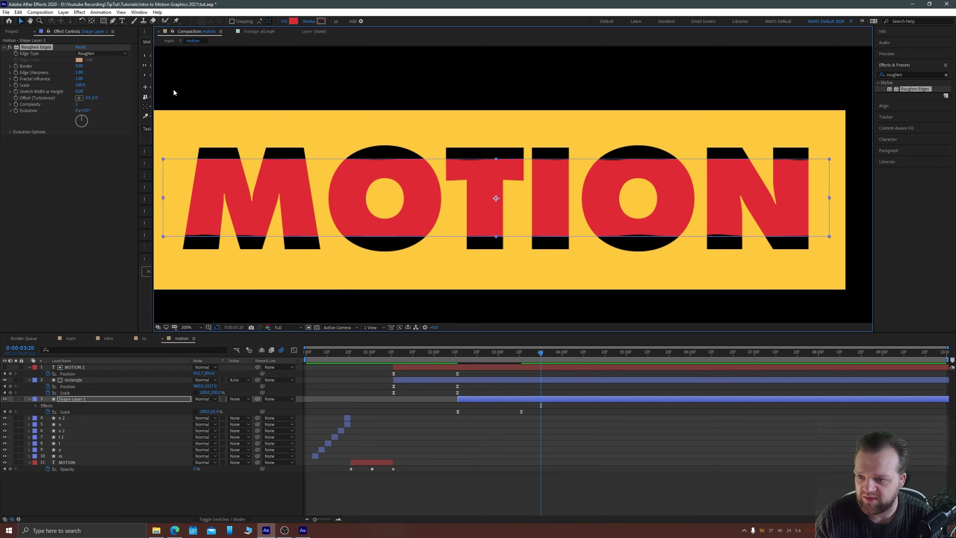
key("ctrl+shift+h")
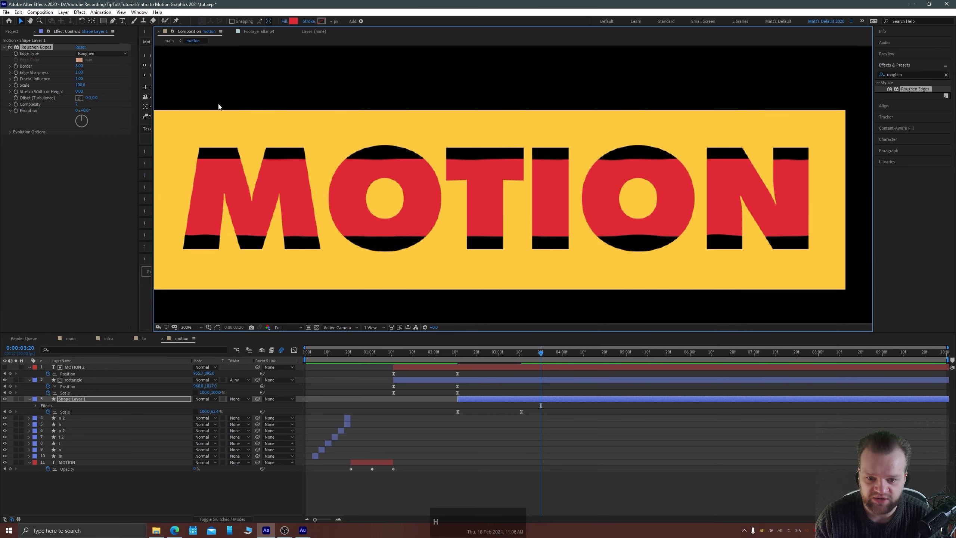
scroll(408, 161, "down", 3)
key("ctrl+shift+h")
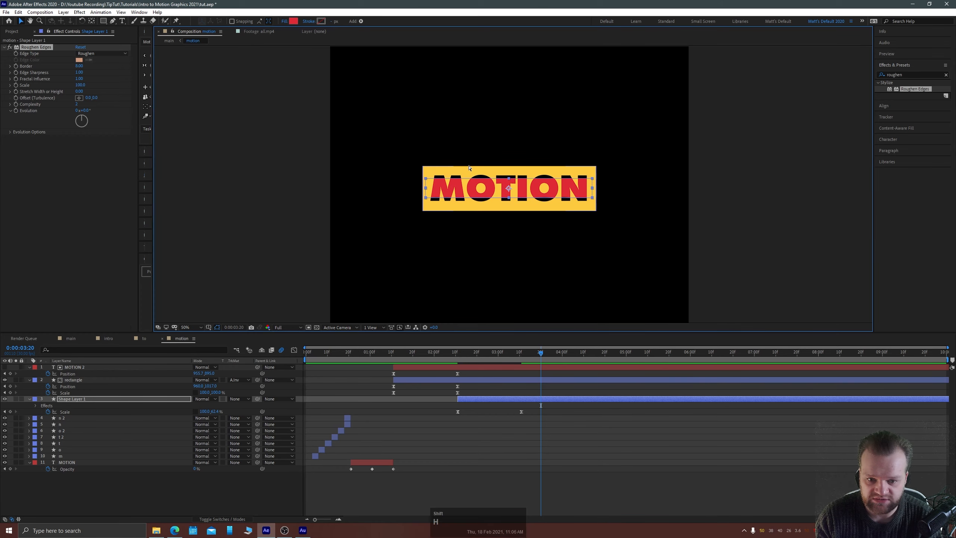
key("ctrl+shift+h")
scroll(494, 199, "up", 3)
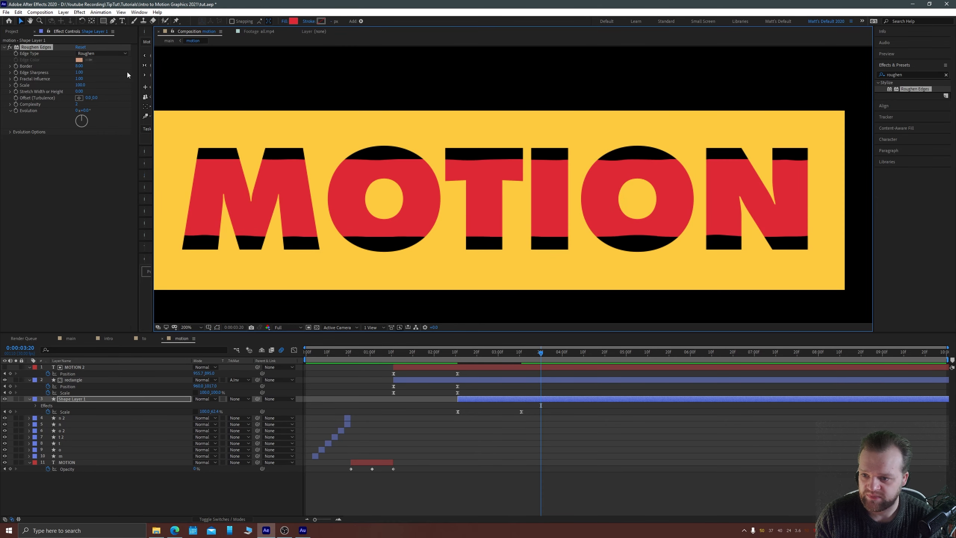
key("ctrl+shift+h")
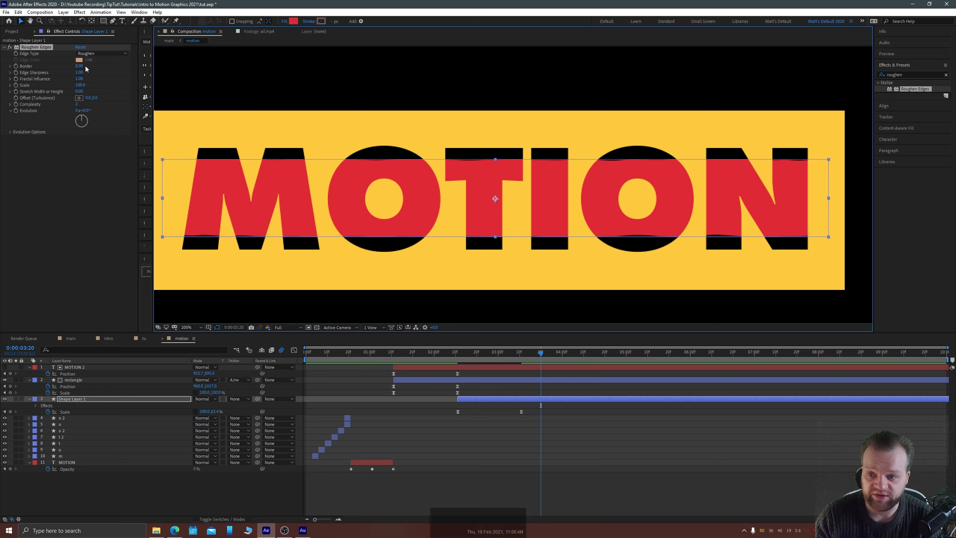
key("ctrl+shift+h")
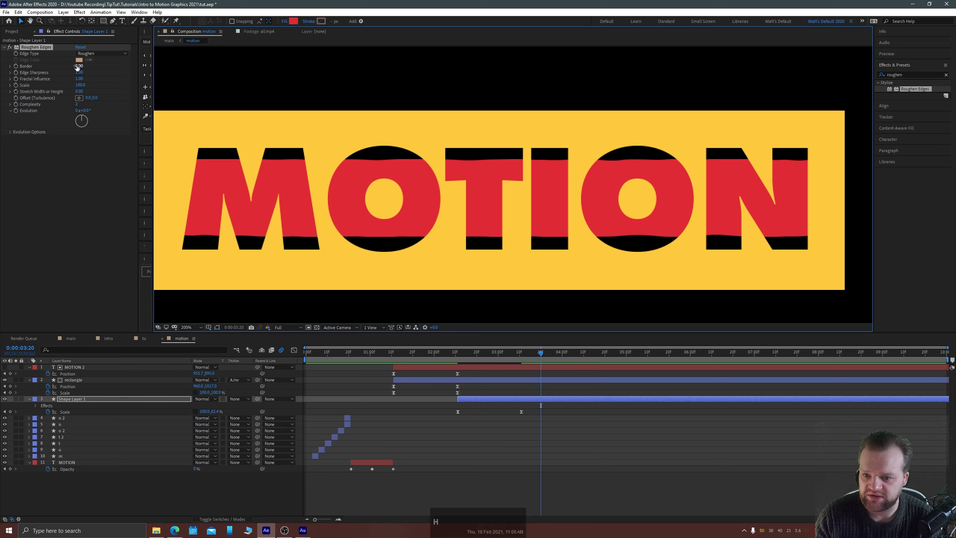
Raise the Roughen Edges border strongly, and set its edge sharpness to 10, scale to 10 and complexity to 10
left_click_drag(77, 66, 494, 56)
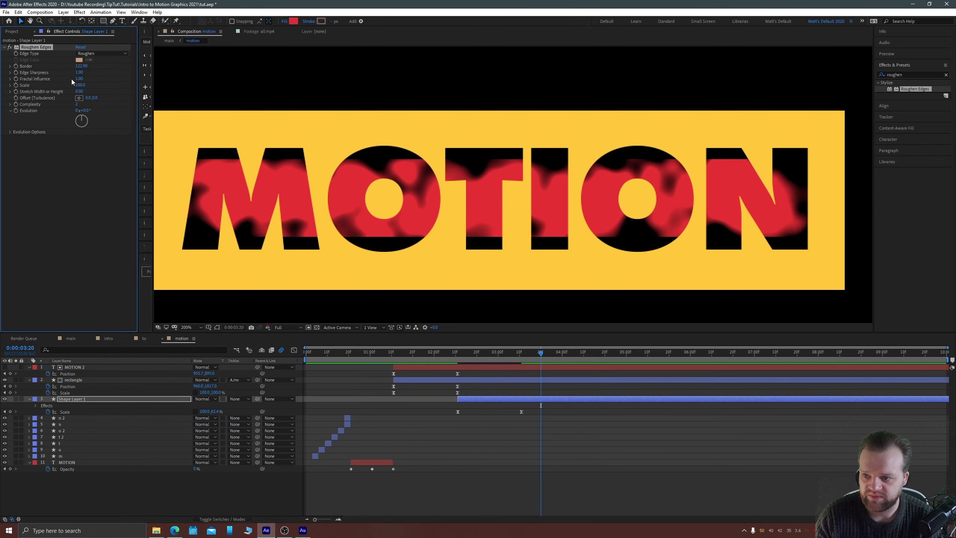
left_click_drag(80, 72, 386, 71)
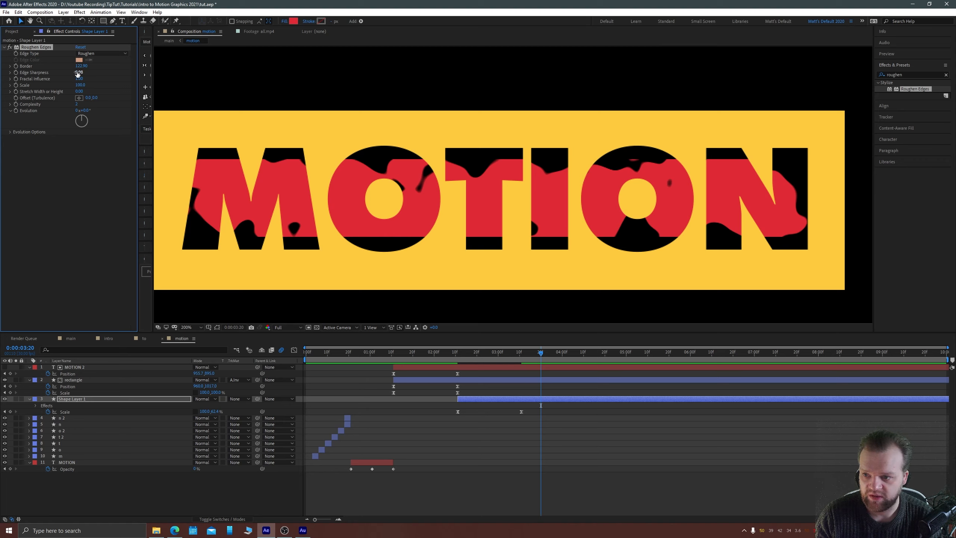
left_click_drag(79, 80, 219, 87)
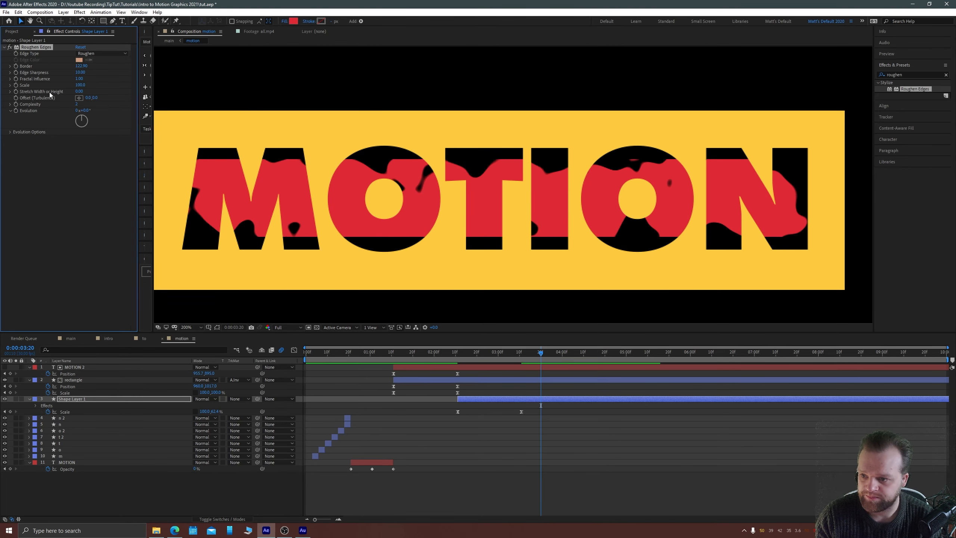
left_click_drag(79, 86, 39, 87)
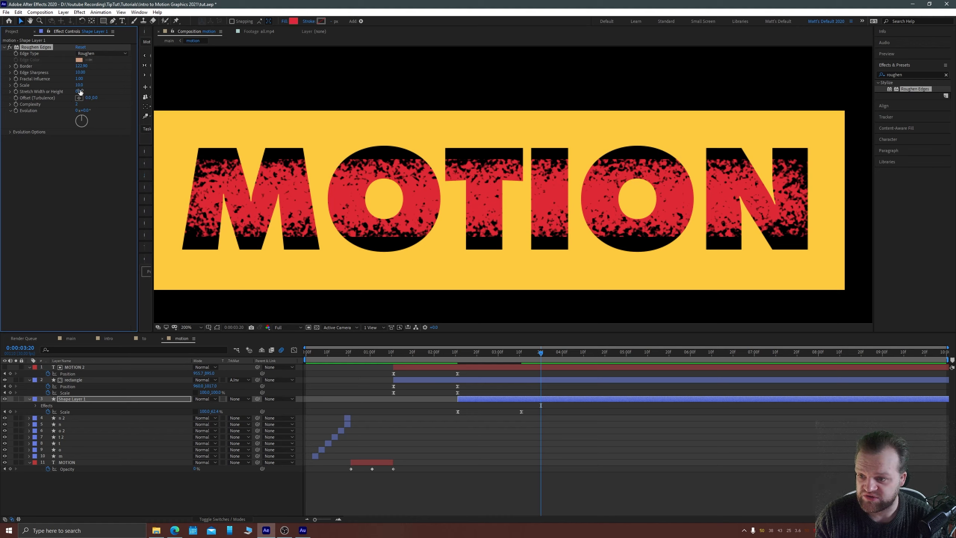
left_click_drag(78, 104, 158, 100)
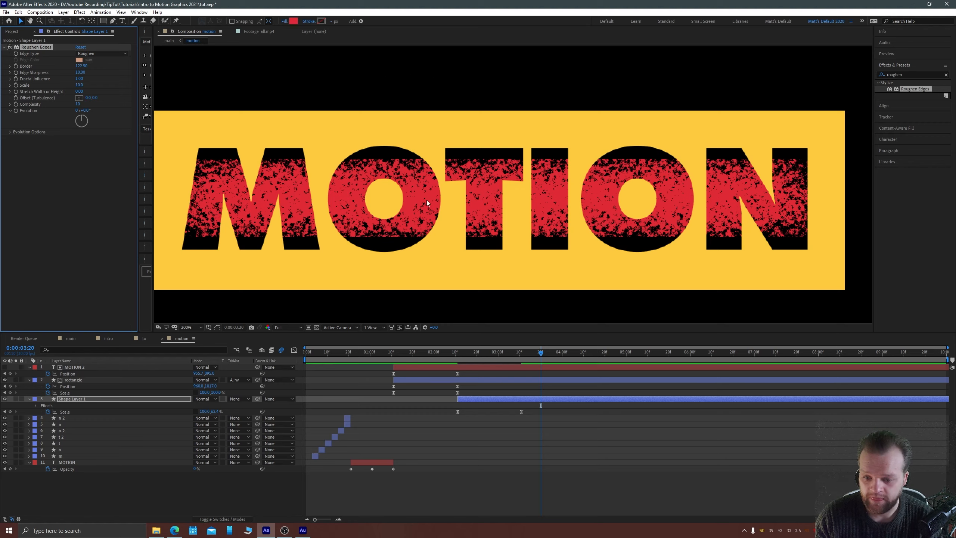
Go to 0:00:03:11 and reduce the red shape's Roughen Edges border to 50, checking the edge at several zoom levels
left_click(521, 355)
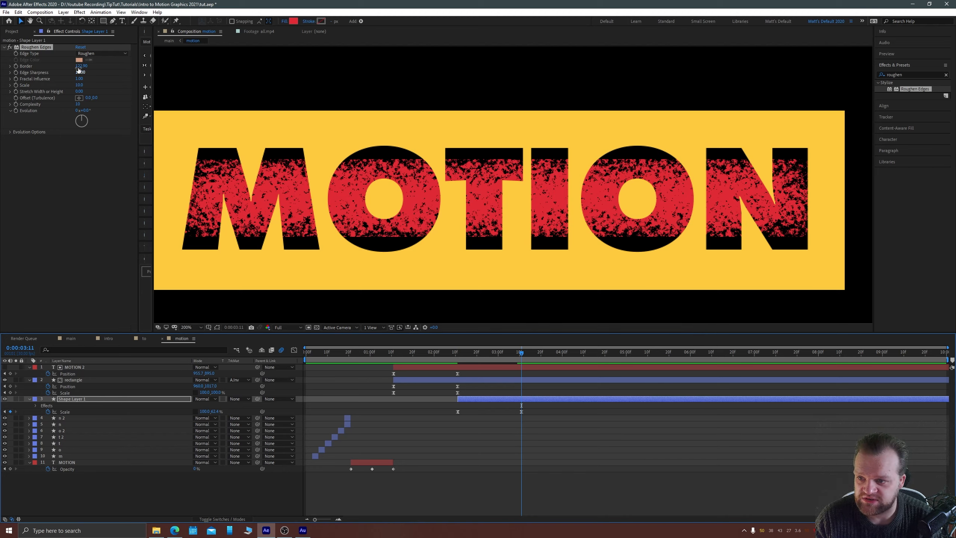
left_click_drag(81, 65, 23, 65)
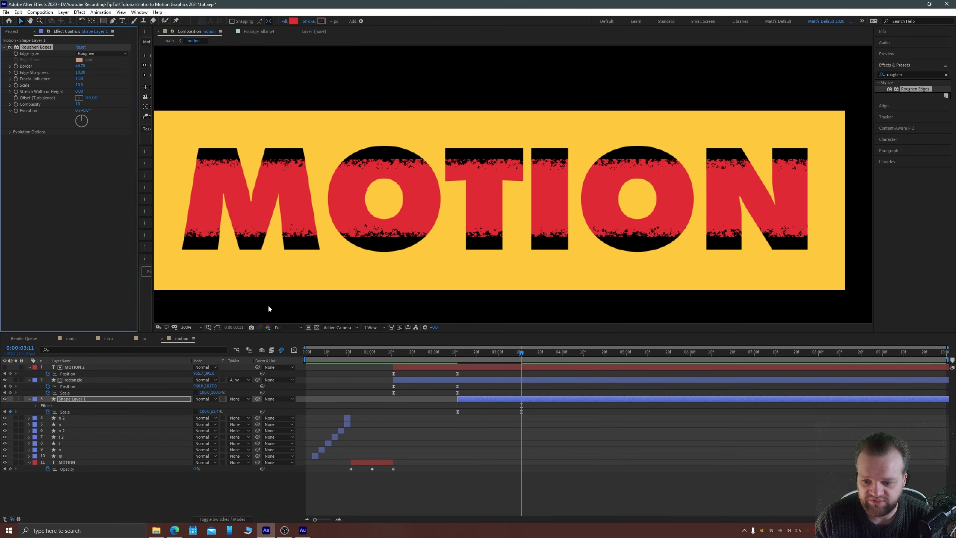
scroll(376, 279, "down", 4)
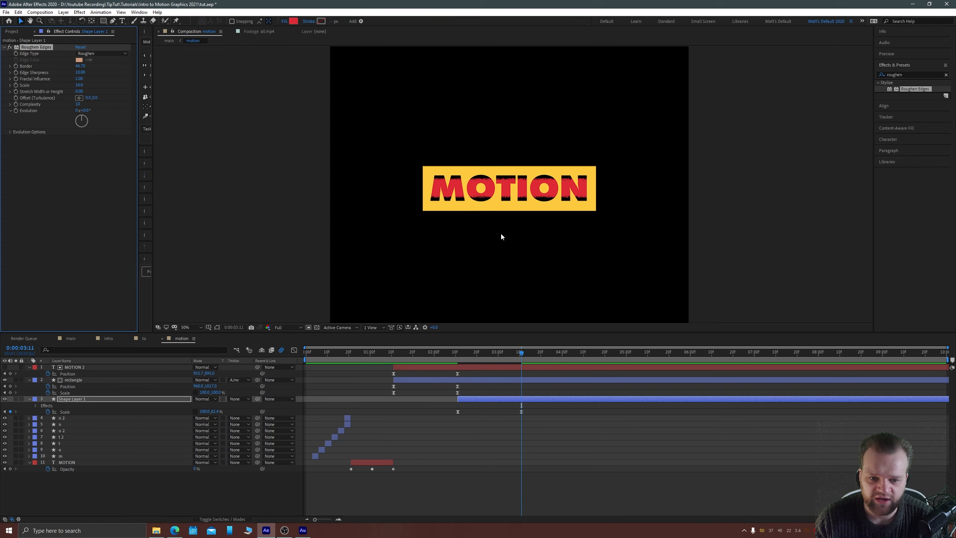
scroll(503, 229, "down", 2)
scroll(508, 221, "up", 4)
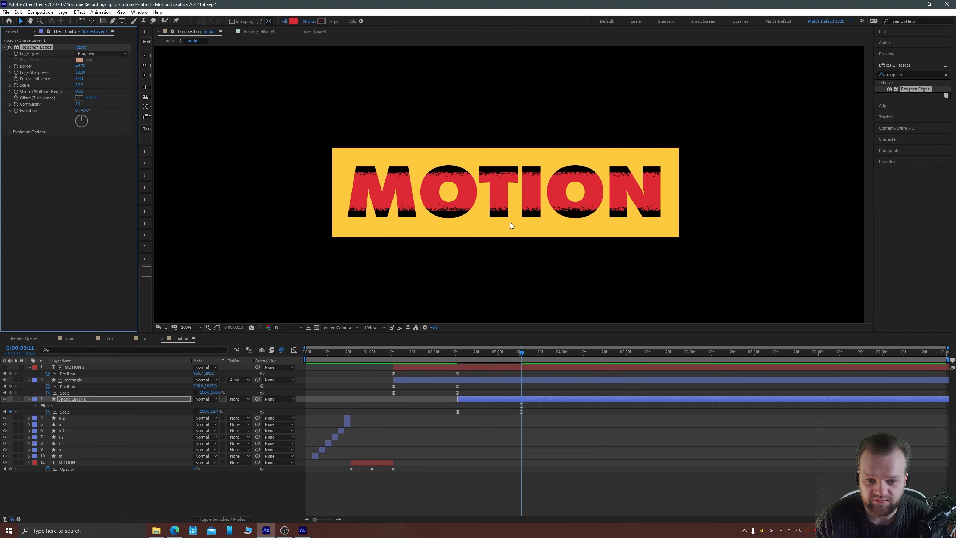
left_click(80, 65)
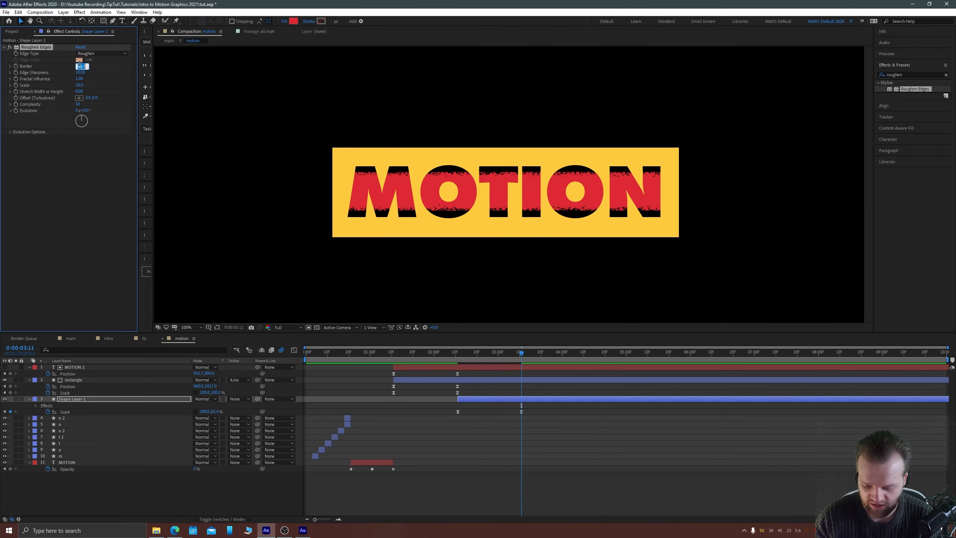
type("50")
key("Return")
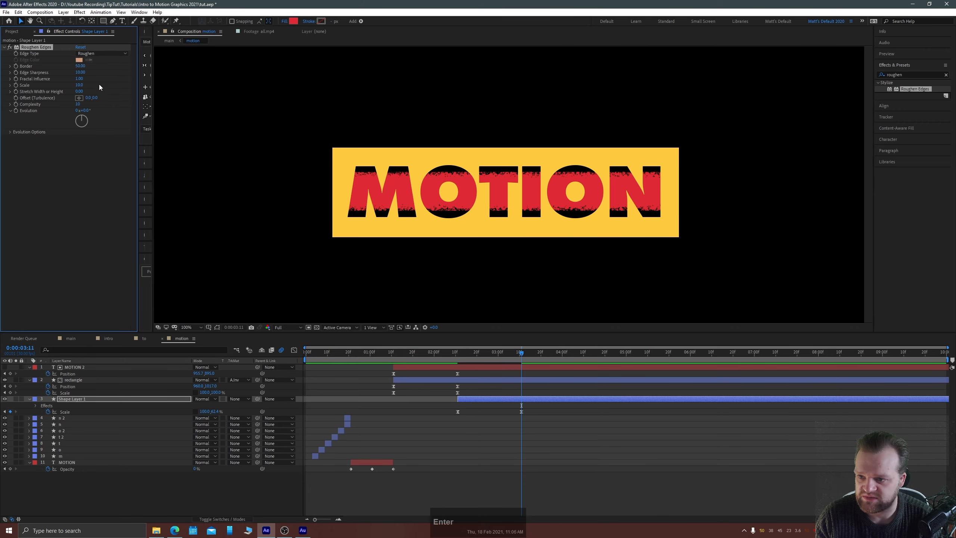
Try the Roughen Color, Cut and Spiky edge types on the red shape and settle on Rusty
scroll(442, 199, "up", 4)
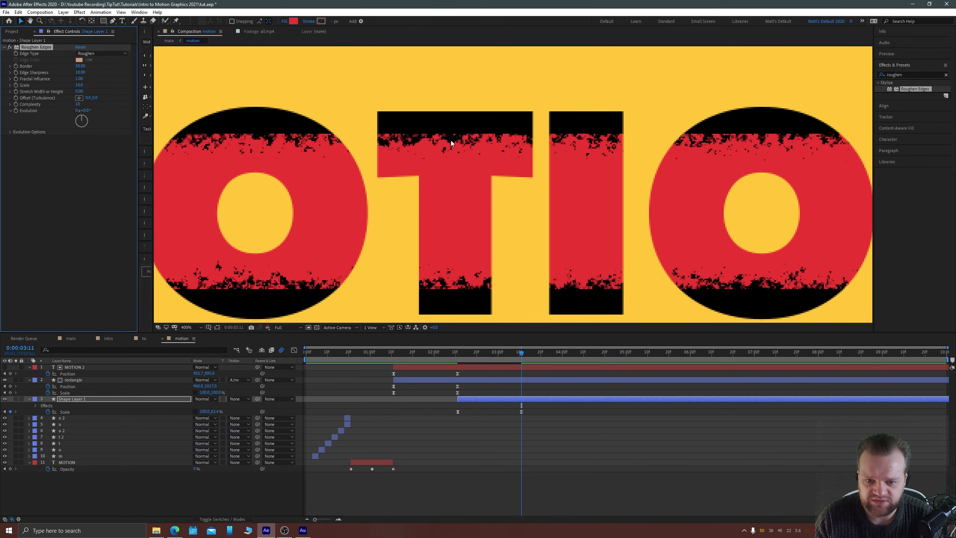
left_click(92, 54)
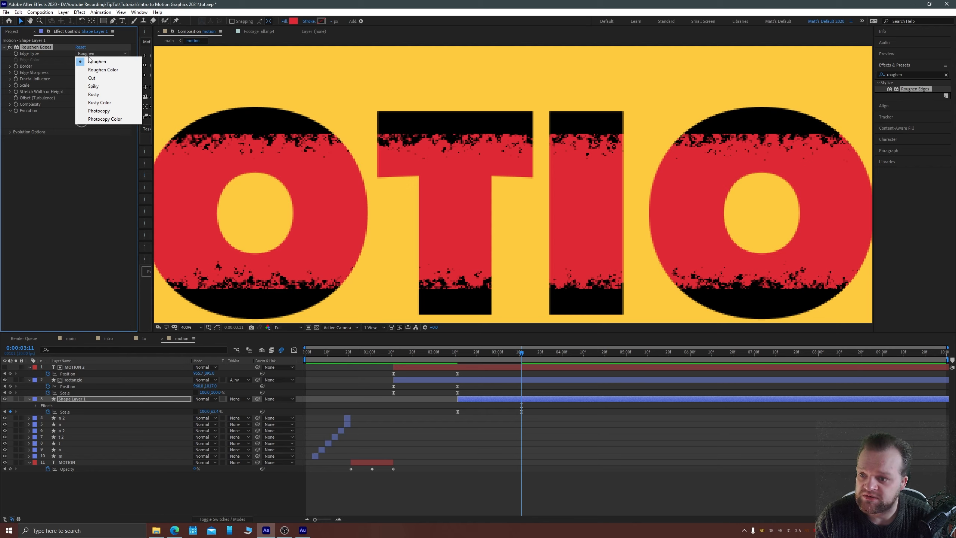
left_click(110, 71)
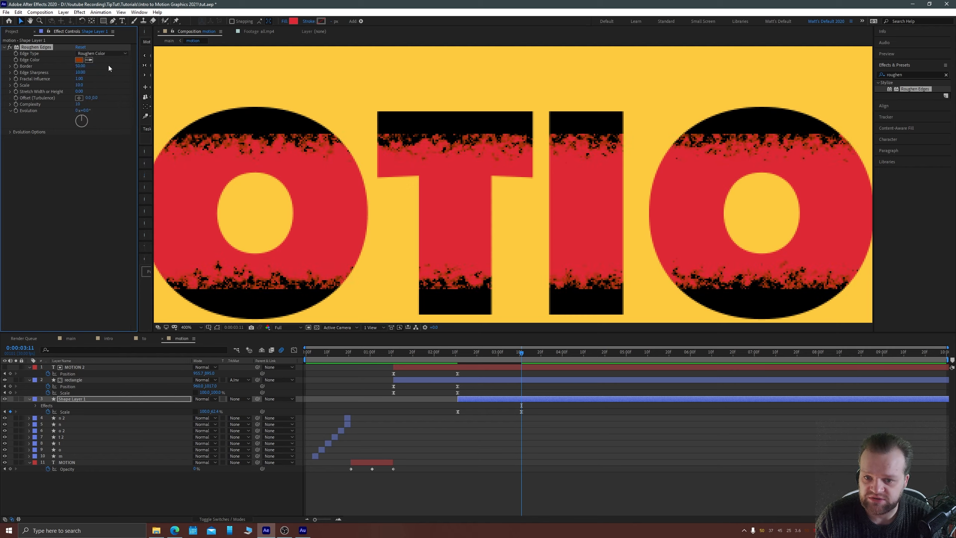
left_click(90, 51)
left_click(96, 58)
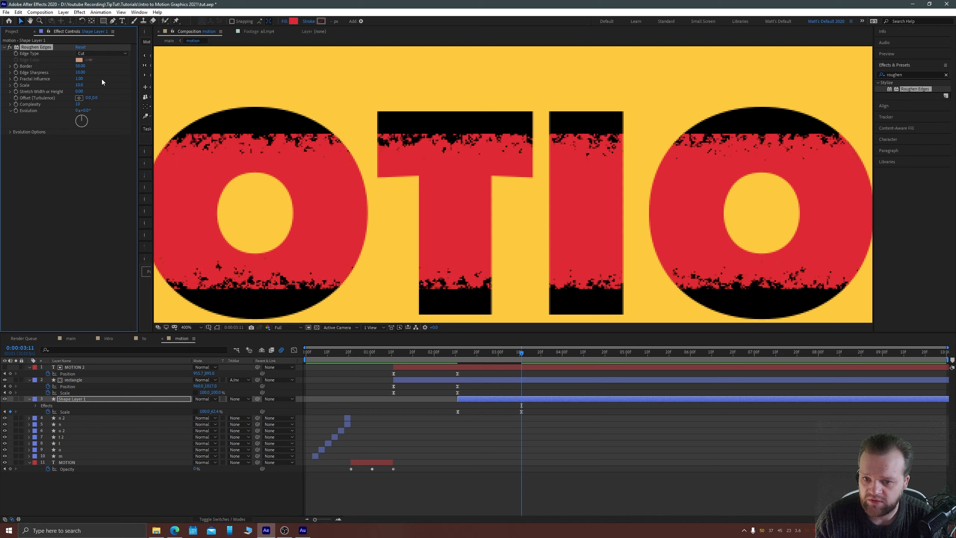
left_click(89, 55)
left_click(93, 86)
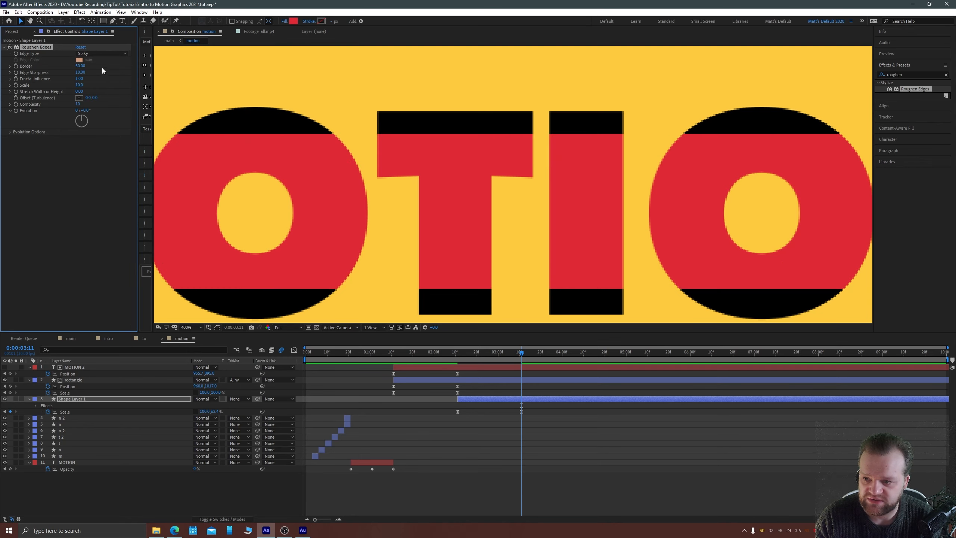
left_click(85, 53)
left_click(99, 94)
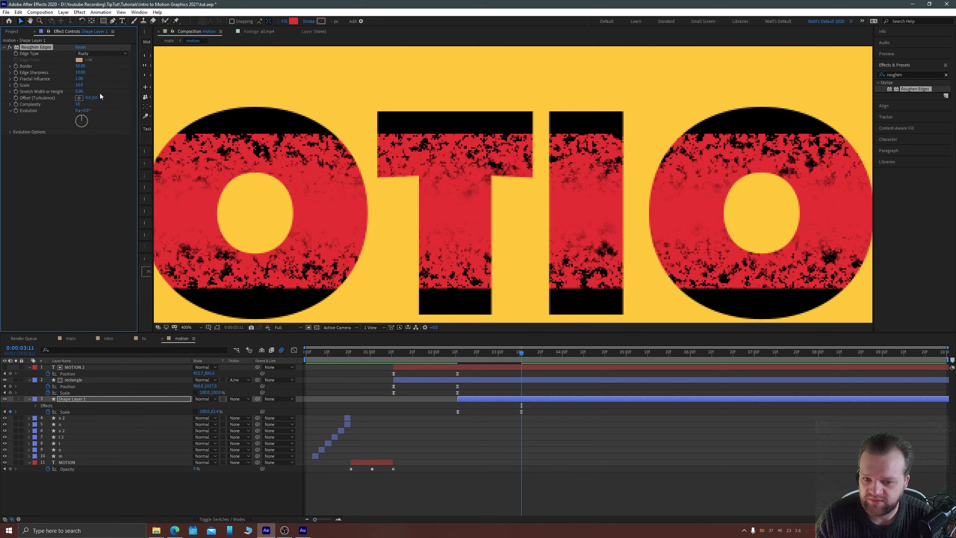
Reduce the border of the red shape's Rusty edge to about 15 while viewing the whole banner
scroll(439, 195, "down", 4)
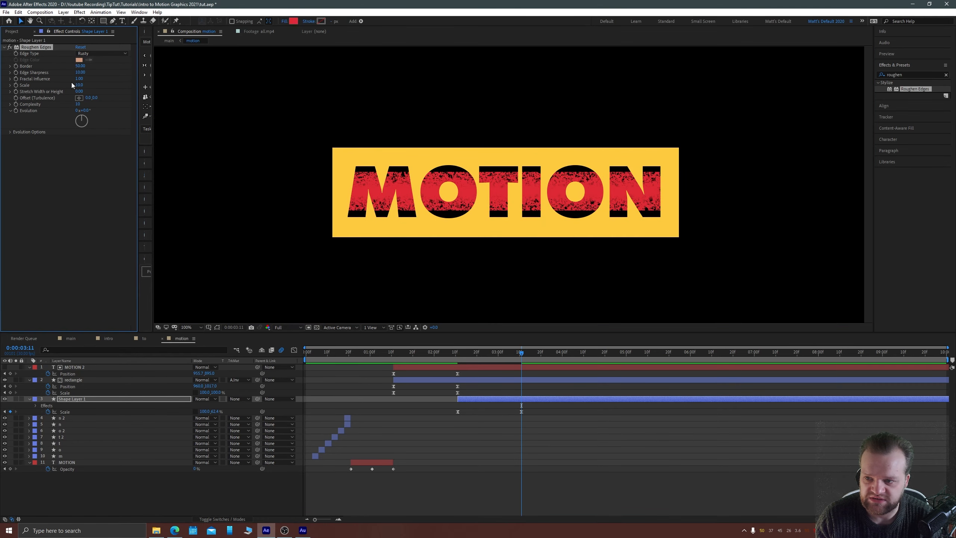
left_click_drag(80, 66, 70, 66)
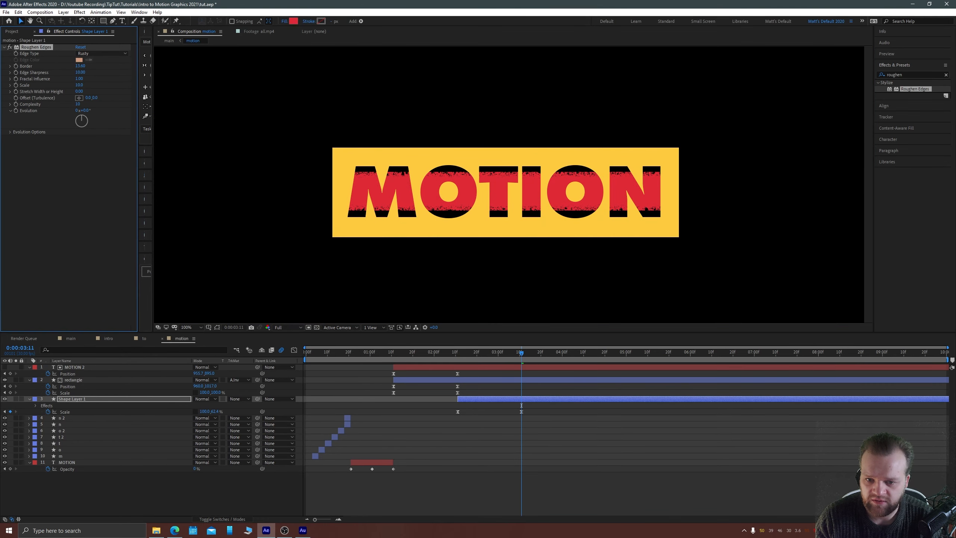
Switch the red shape's edge type back to Roughen, raise its border to about 40, and check the edge around 0:00:03:11
left_click(95, 53)
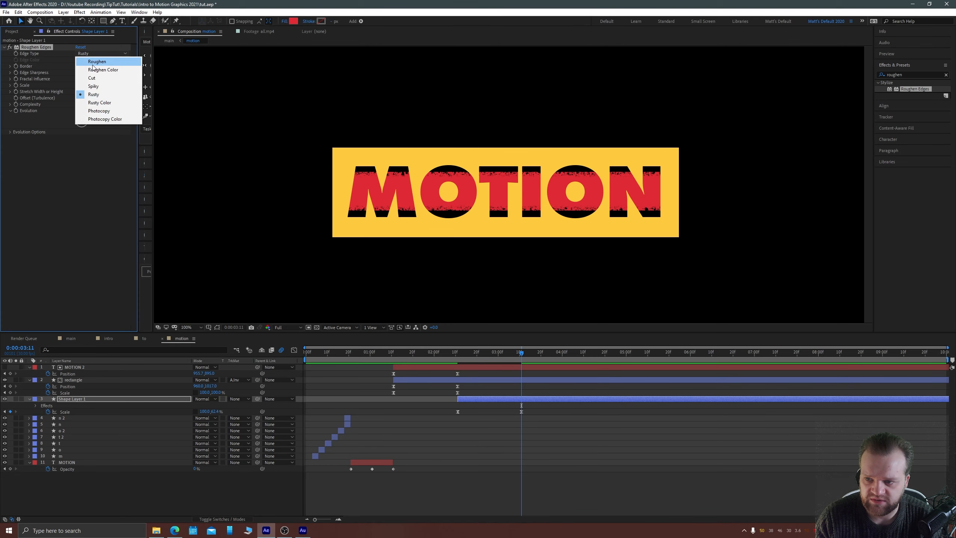
left_click(91, 59)
scroll(488, 214, "up", 4)
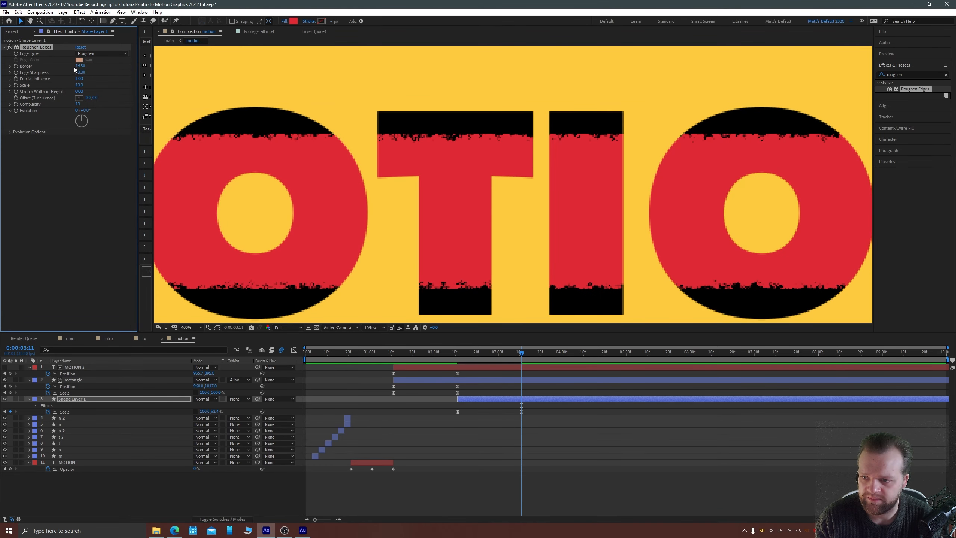
left_click_drag(79, 66, 155, 70)
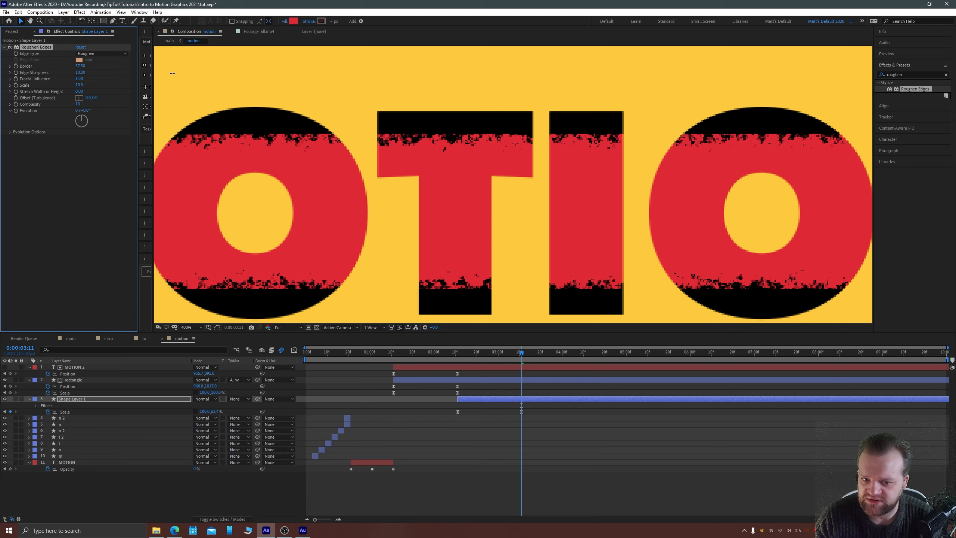
left_click_drag(474, 356, 588, 356)
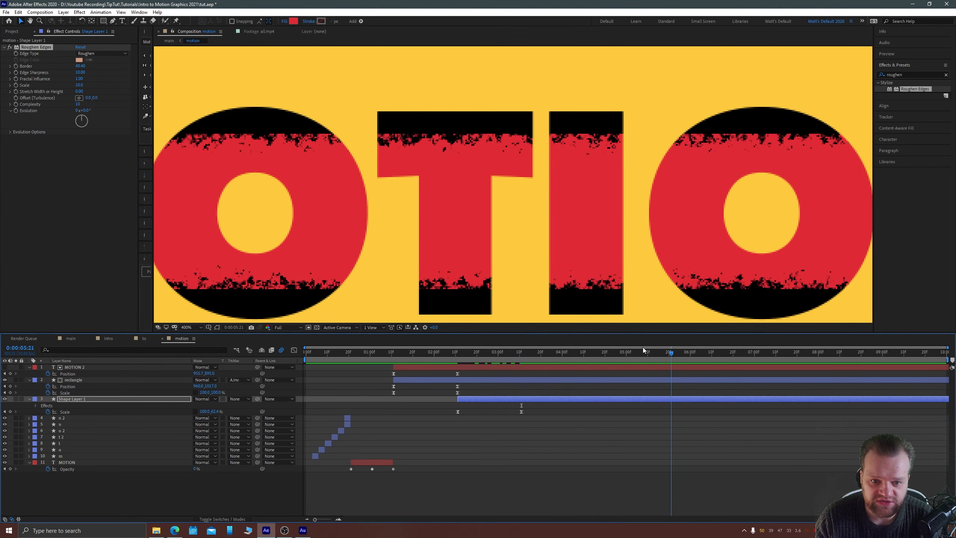
left_click_drag(646, 352, 521, 351)
key("comma")
key("comma")
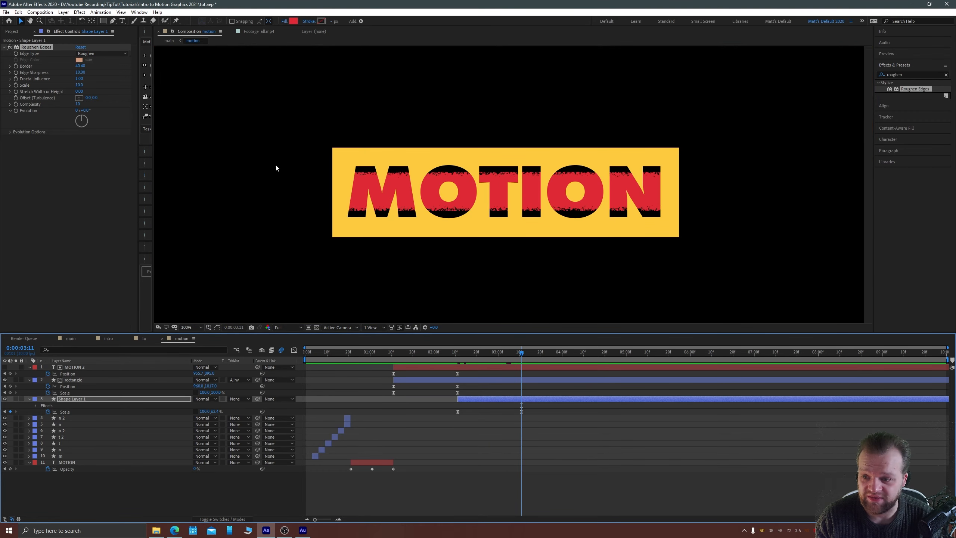
Try rotating the Evolution of the red shape's Roughen Edges effect, and undo the change
left_click_drag(86, 125, 79, 120)
key("ctrl+z")
key("ctrl+z")
key("ctrl+z")
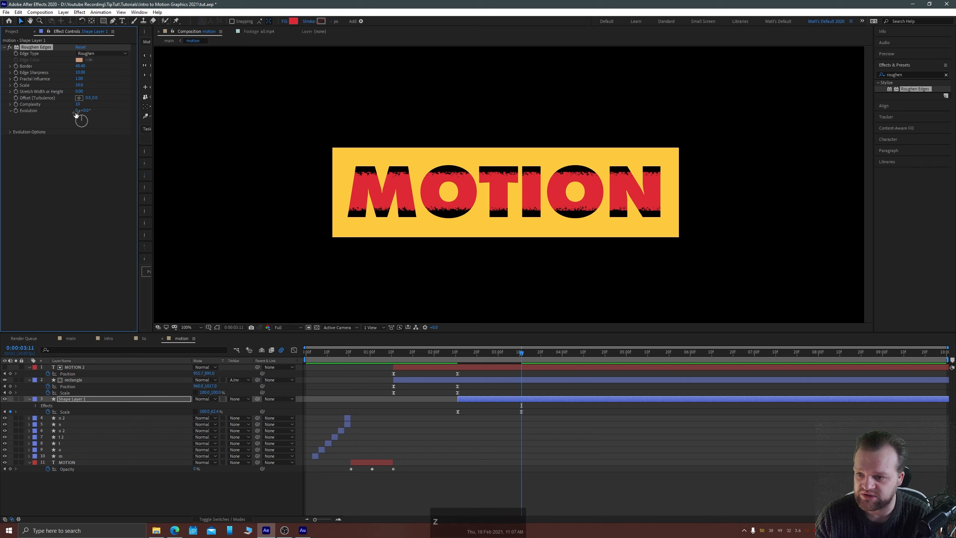
Try keyframing the Roughen Edges Evolution from 0:00:03:11 to 10 revolutions at 0:00:09:29, preview it, and undo the keyframes
left_click(940, 358)
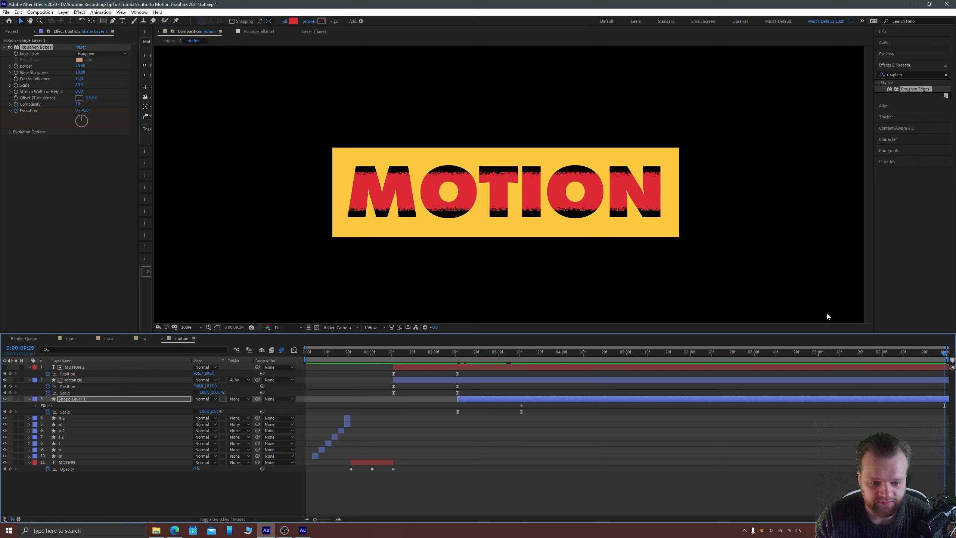
left_click(78, 110)
type("10")
key("Return")
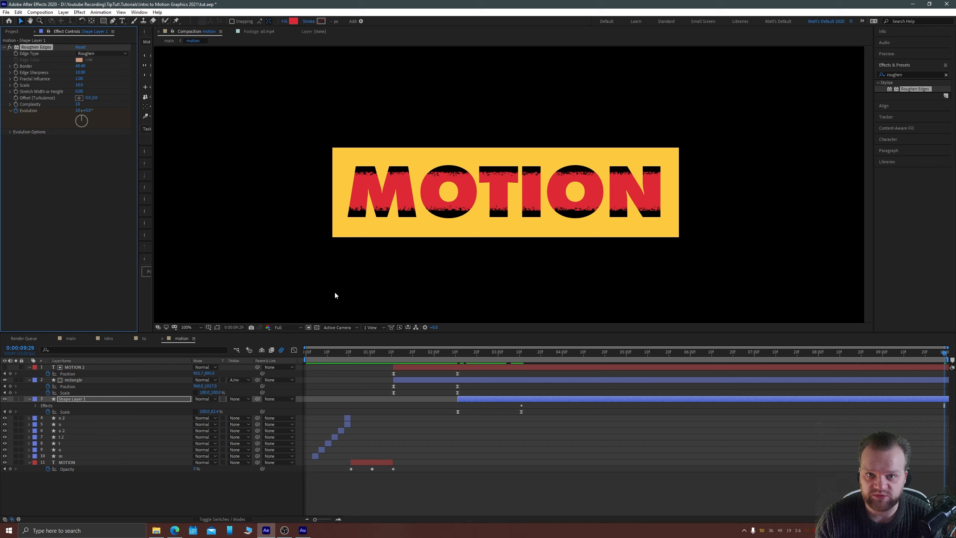
left_click(527, 353)
key("space")
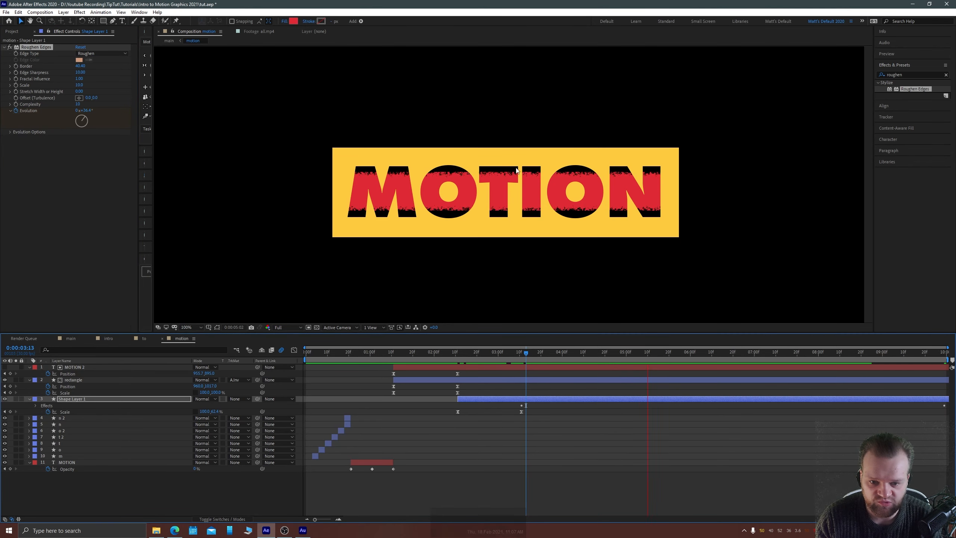
key("space")
key("ctrl+z")
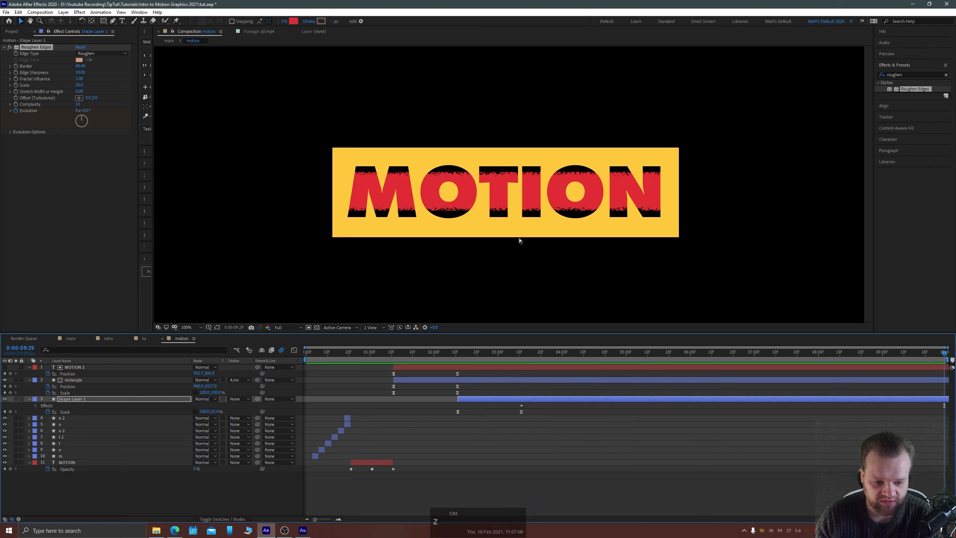
key("ctrl+z")
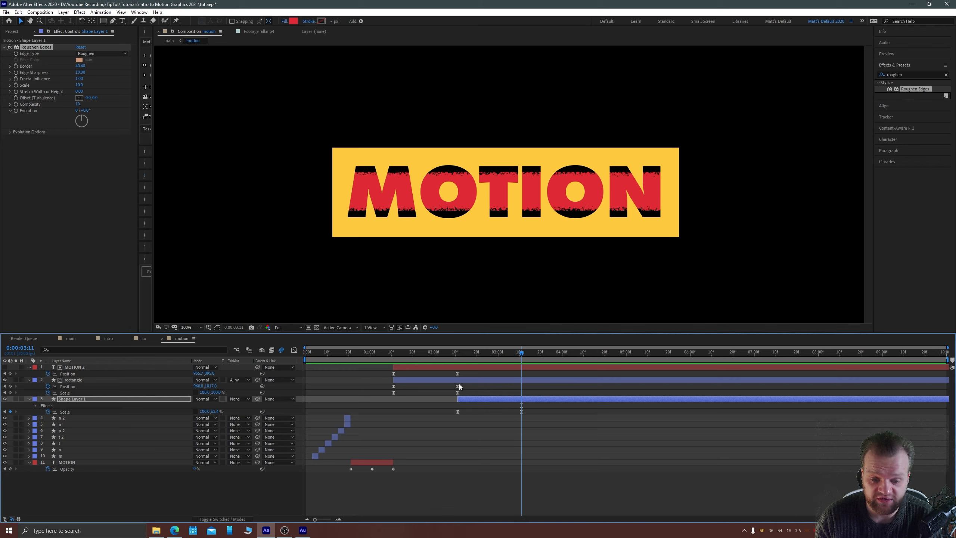
Add the expression time*50; to the Evolution of the red shape's Roughen Edges effect
key("alt")
key("alt")
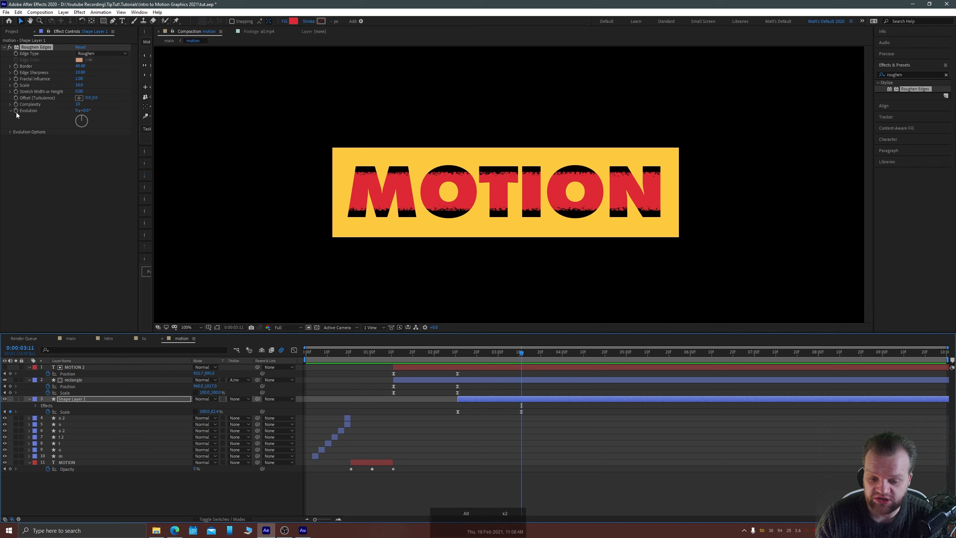
left_click(16, 110, "alt")
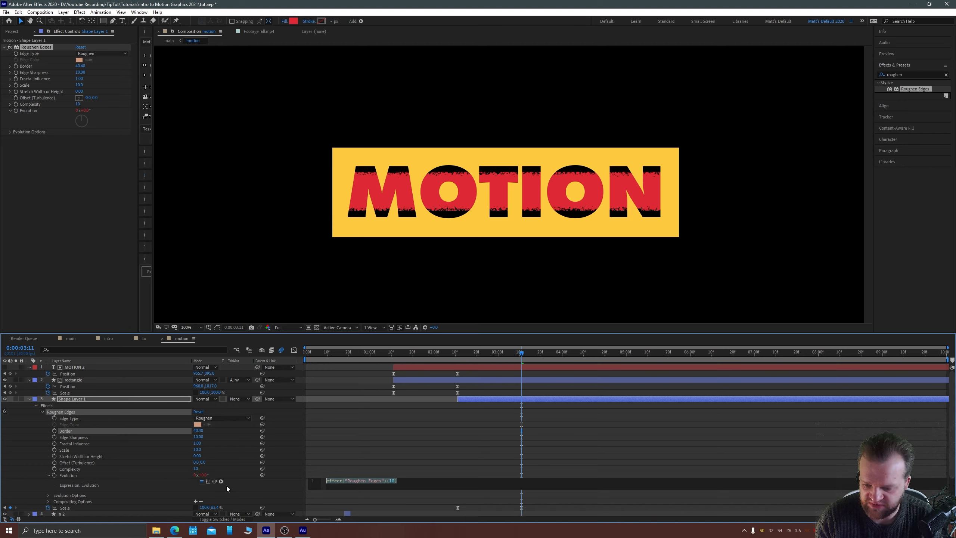
type("time")
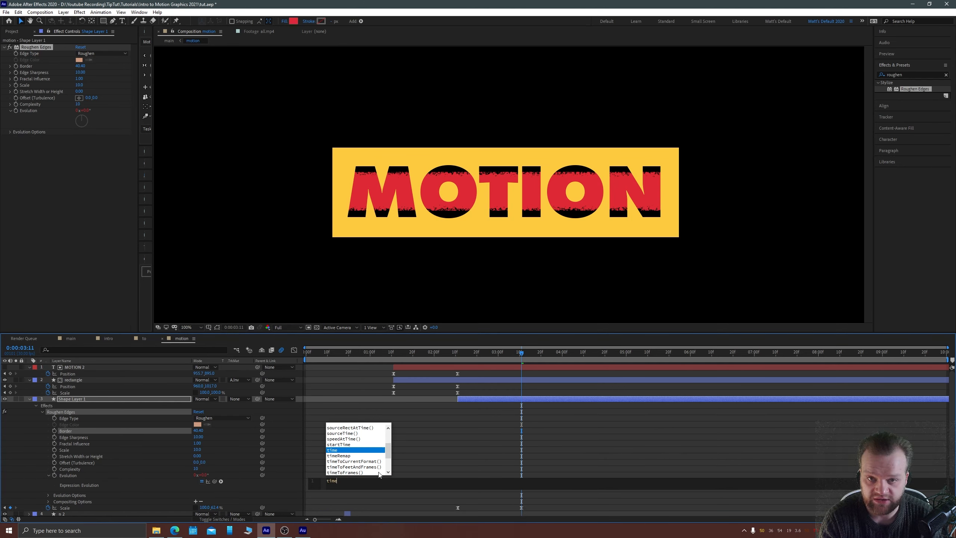
type("*")
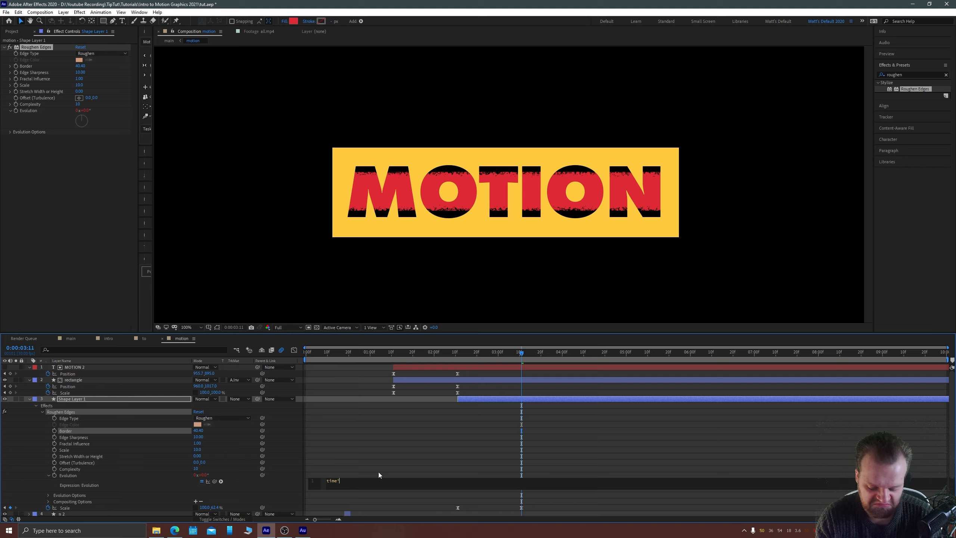
type("50")
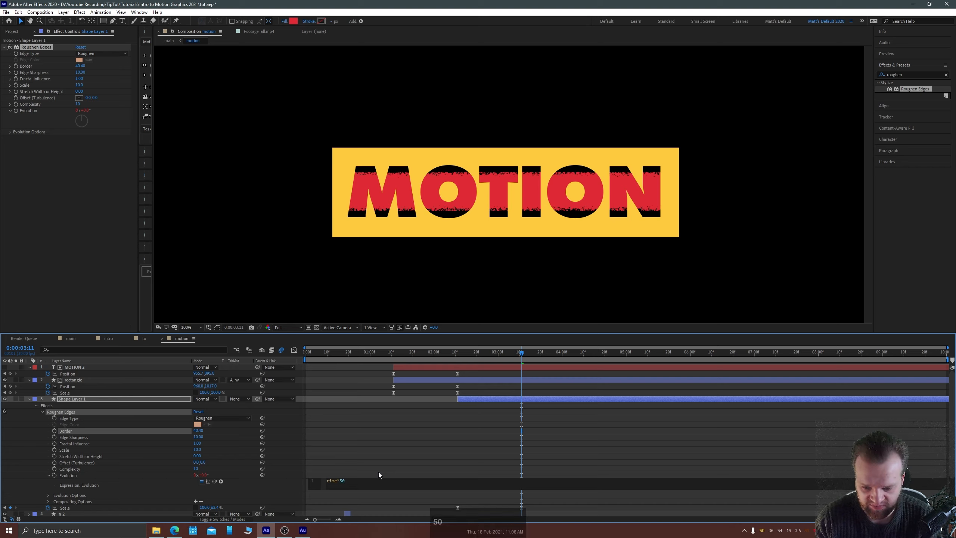
type(";")
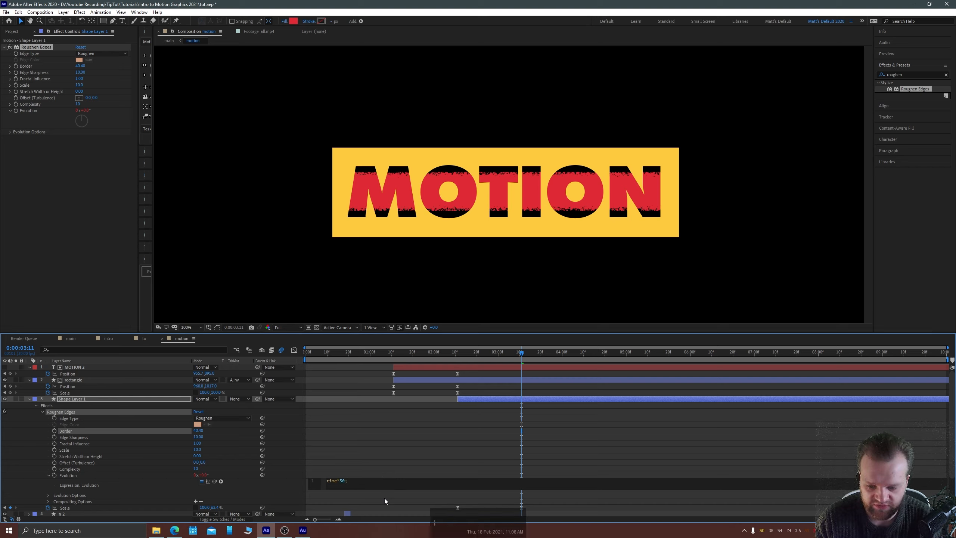
left_click(384, 498)
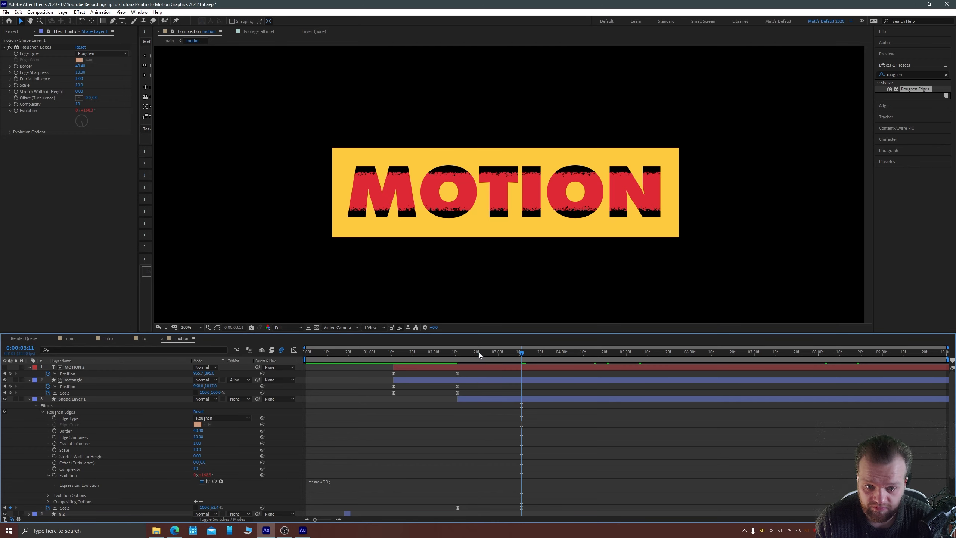
Preview the expression-driven rough edge from 0:00:03:02 with the banner enlarged
left_click(502, 351)
key("space")
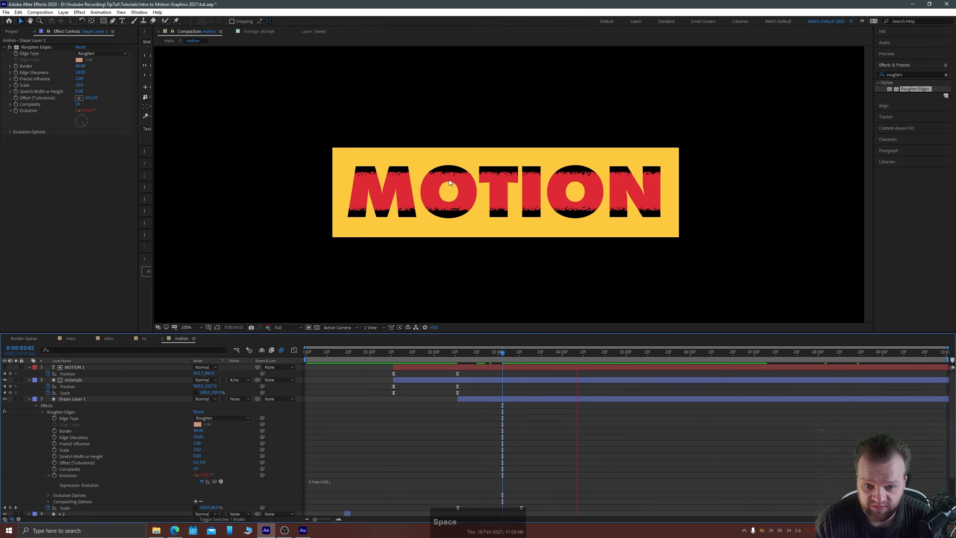
key("period")
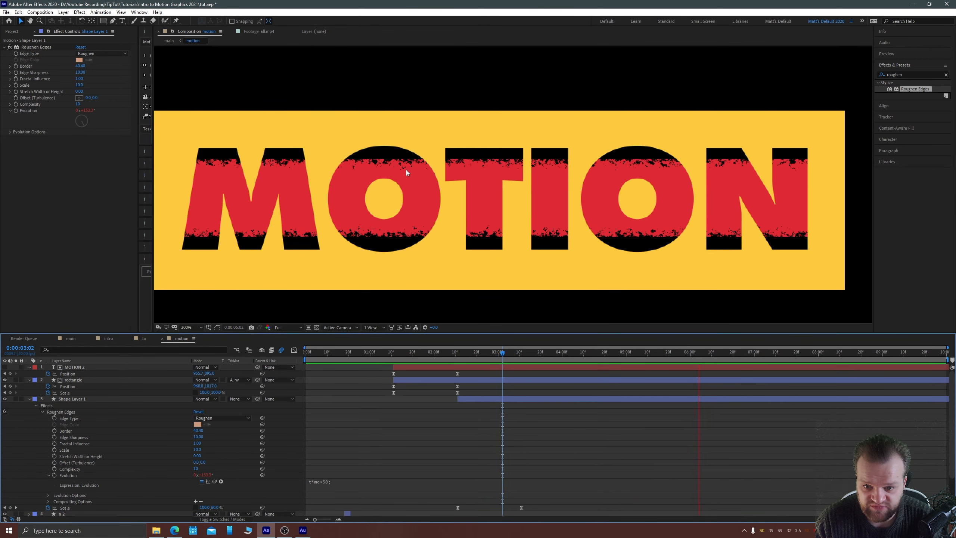
key("space")
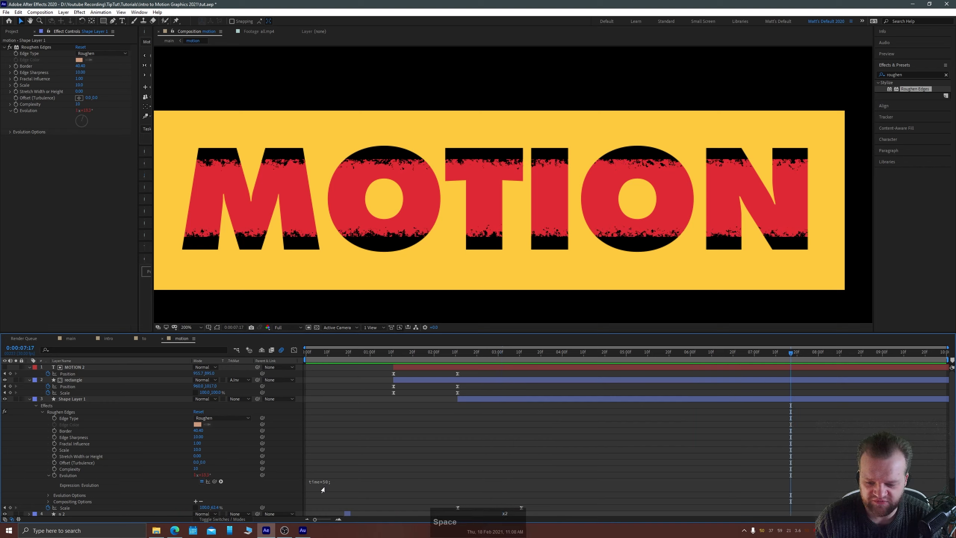
Change the Evolution expression to time*500; and preview the banner animation through to 0:00:05:10
left_click(346, 480)
type("0")
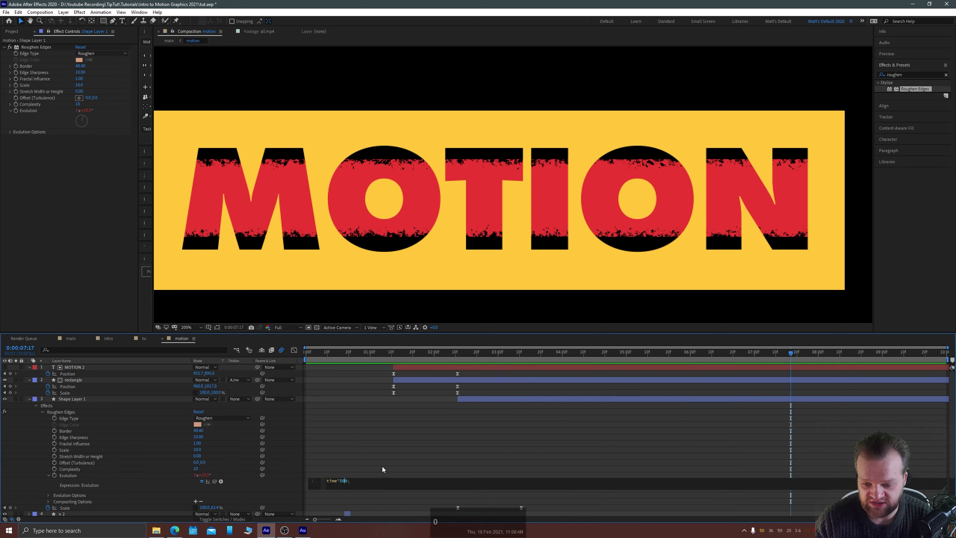
left_click(383, 466)
left_click(465, 351)
key("space")
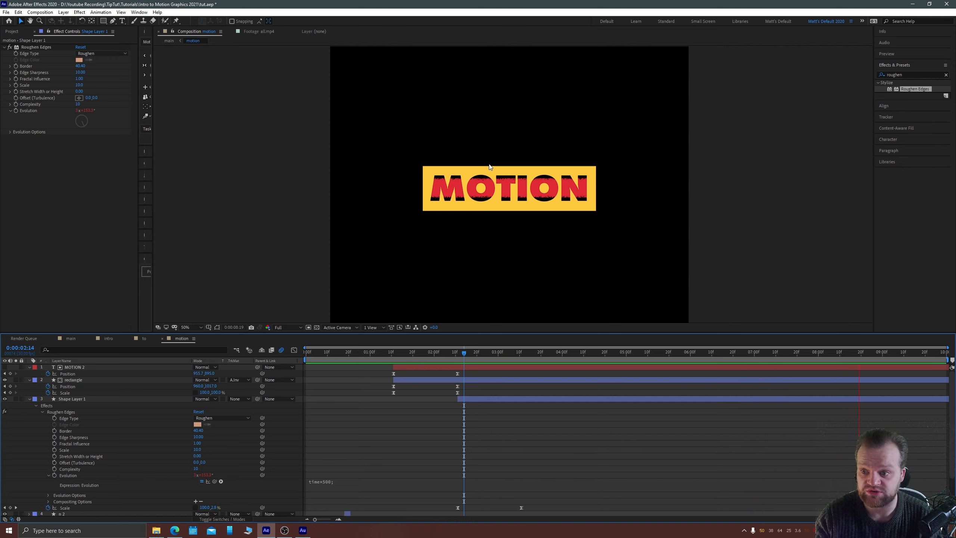
key("space")
key("space")
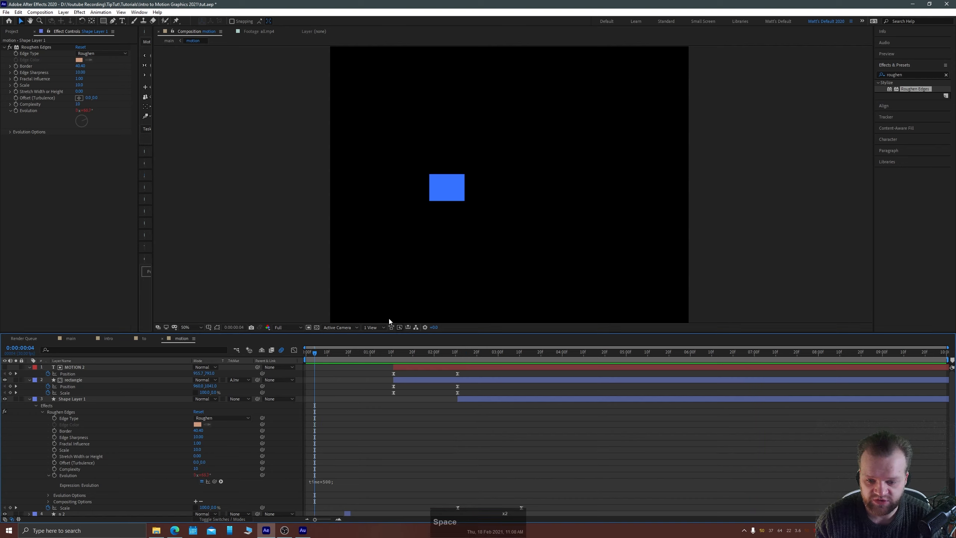
left_click_drag(440, 352, 648, 353)
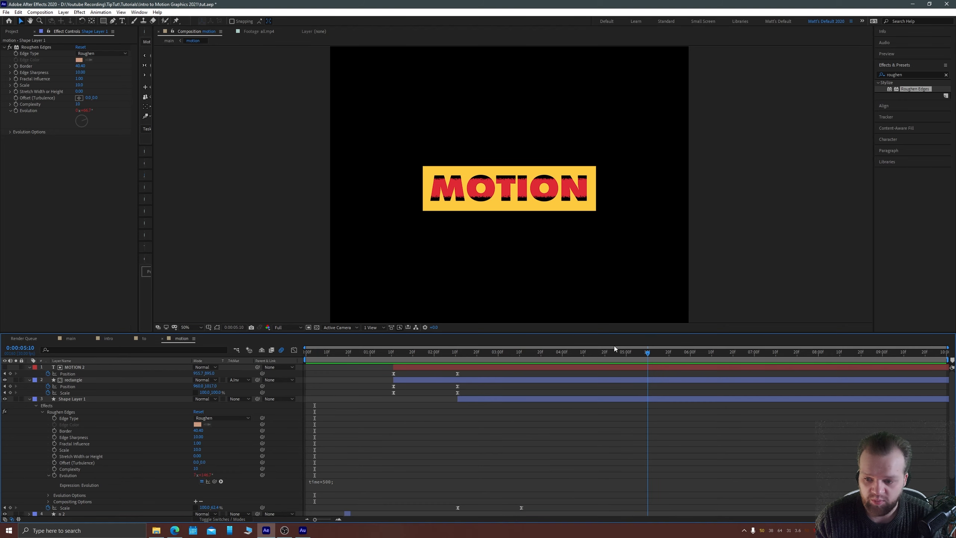
Open the finished reference video from the project and scrub from the MOTION banner to about 19 seconds to study the overlapping titles
left_click(12, 31)
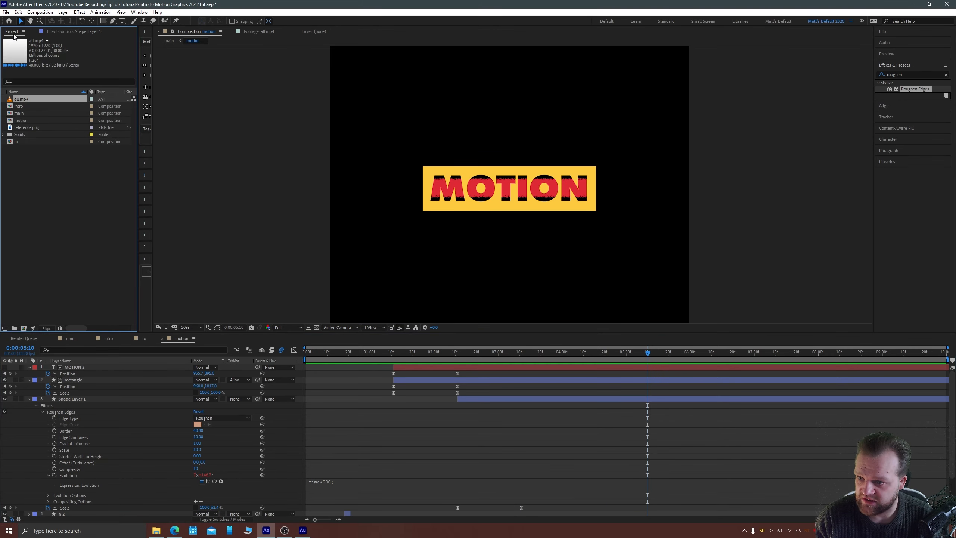
double_click(15, 97)
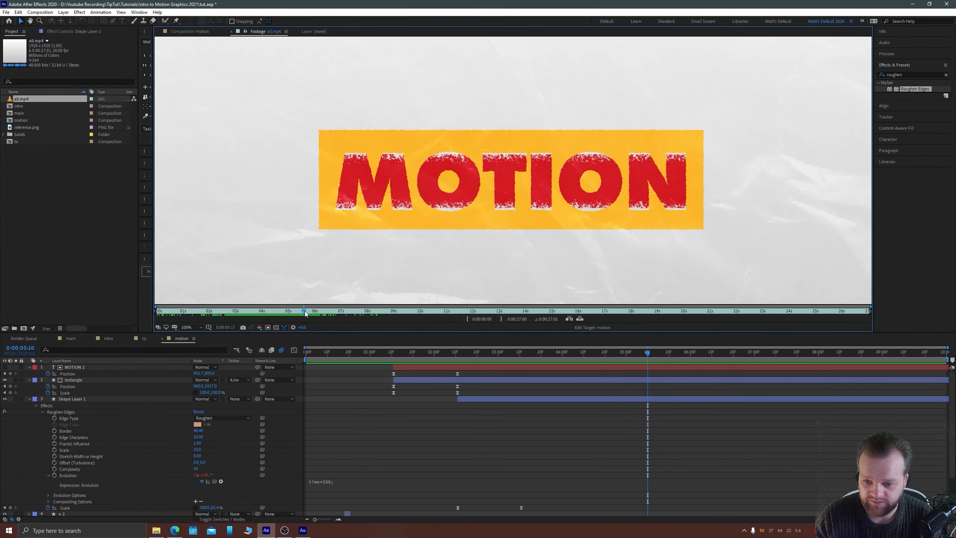
left_click_drag(308, 313, 666, 315)
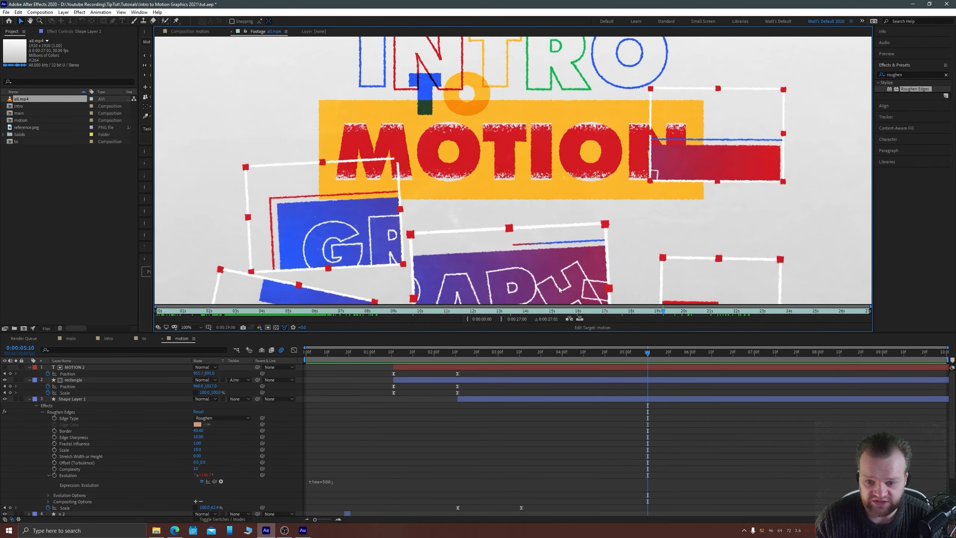
In the main composition, move the motion layer one level down, beneath the Multiply-blended to layer
left_click(69, 338)
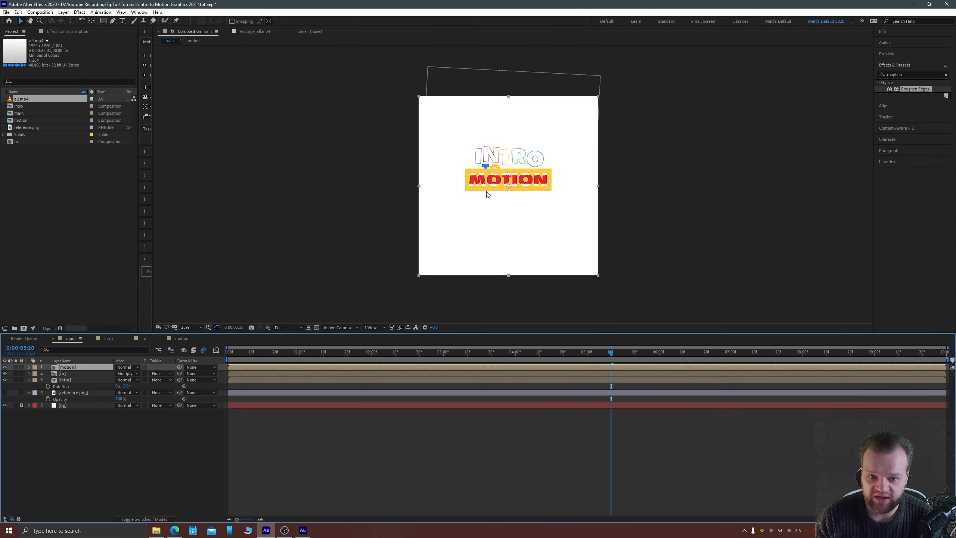
scroll(517, 192, "up", 1)
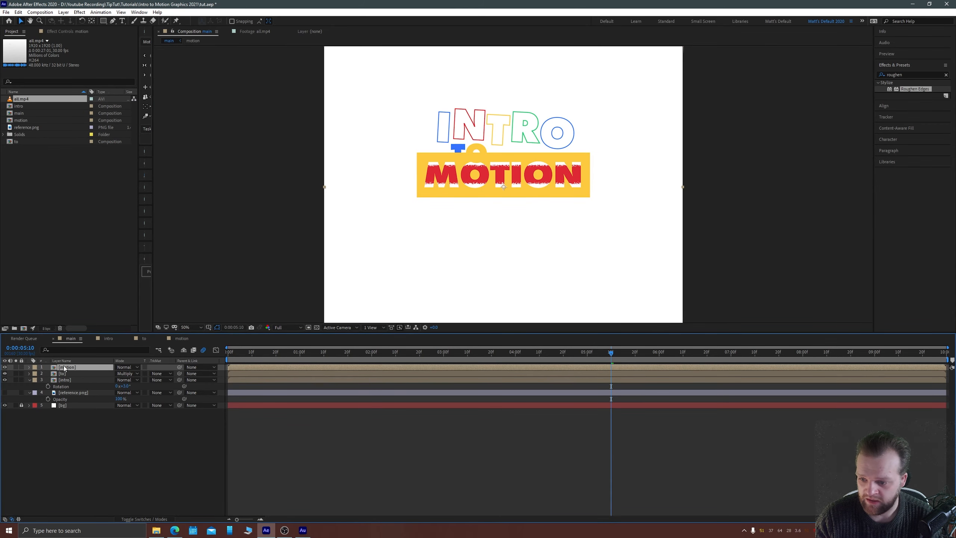
scroll(470, 180, "up", 1)
key("space")
left_click_drag(427, 138, 442, 175)
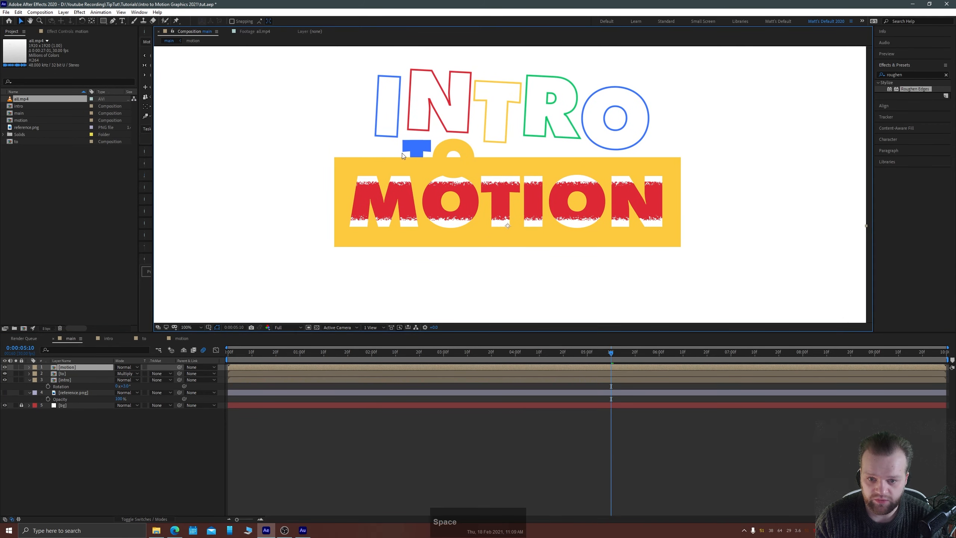
key("ctrl+bracketleft")
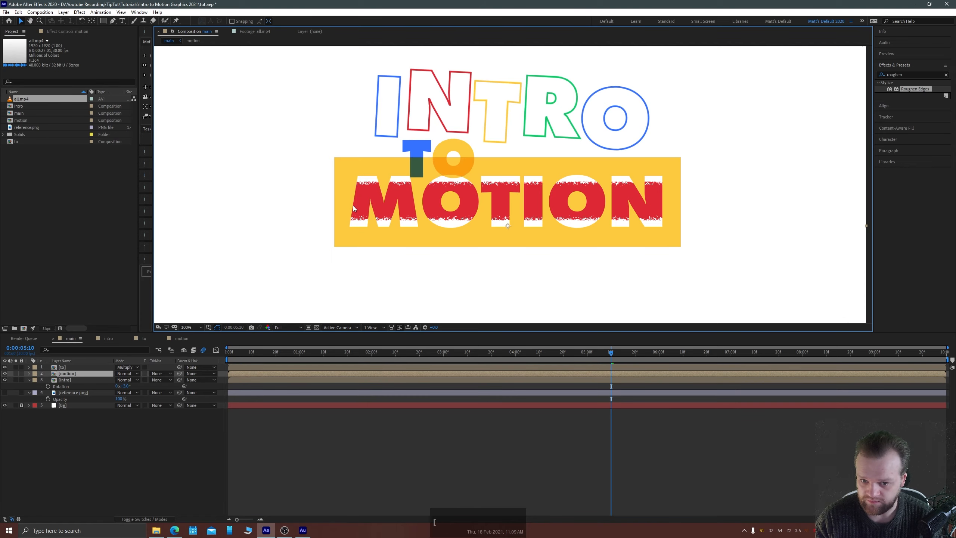
scroll(357, 236, "down", 1)
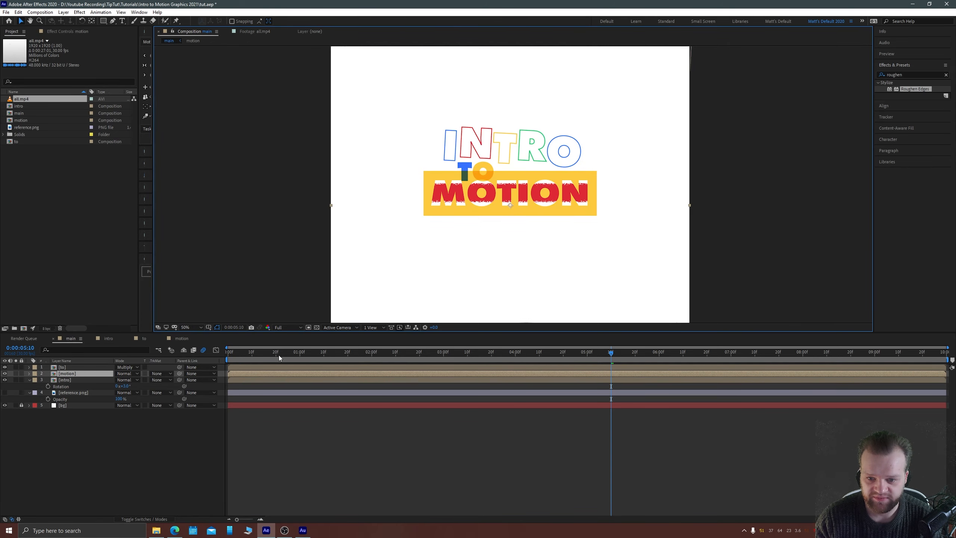
Show the reference.png layer in the main composition and select the motion layer
left_click(5, 394)
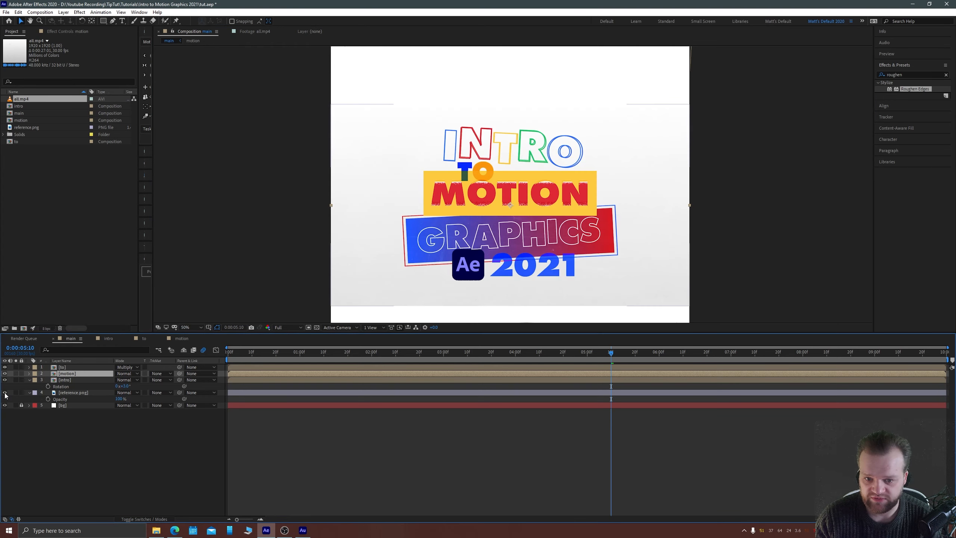
left_click(66, 435)
left_click(62, 374)
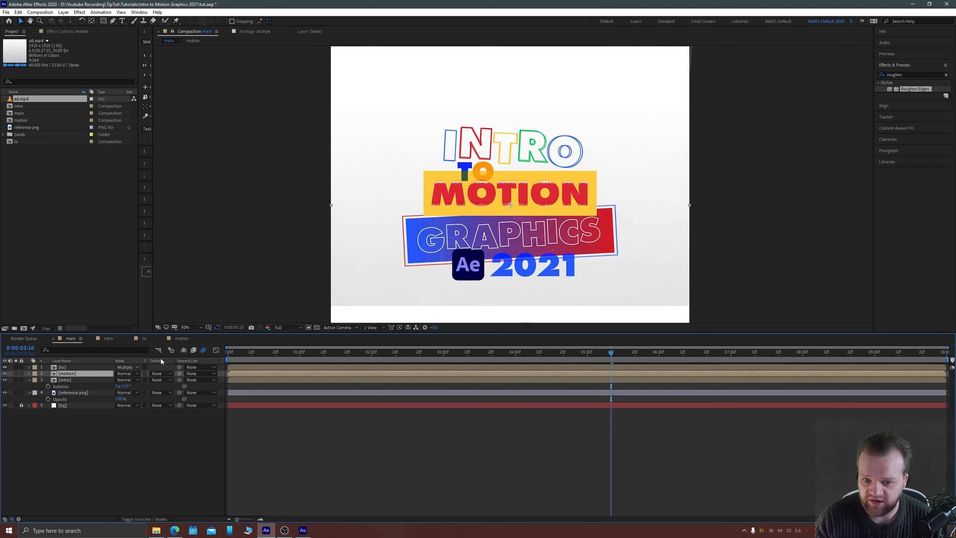
Nudge the motion layer vertically in small increments until the MOTION banner lines up with the banner in the reference image
key("shift+Down")
key("shift+Up")
key("shift+Up")
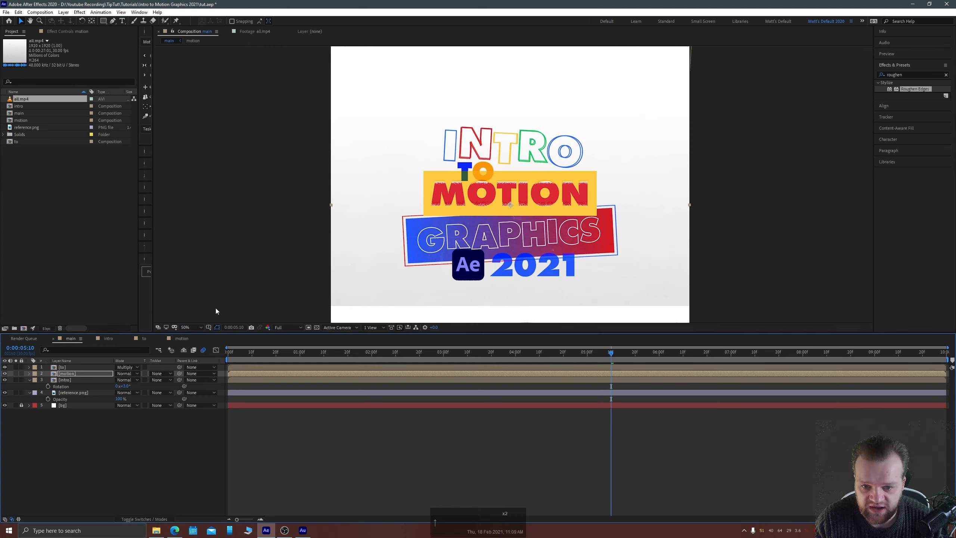
scroll(470, 202, "up", 2)
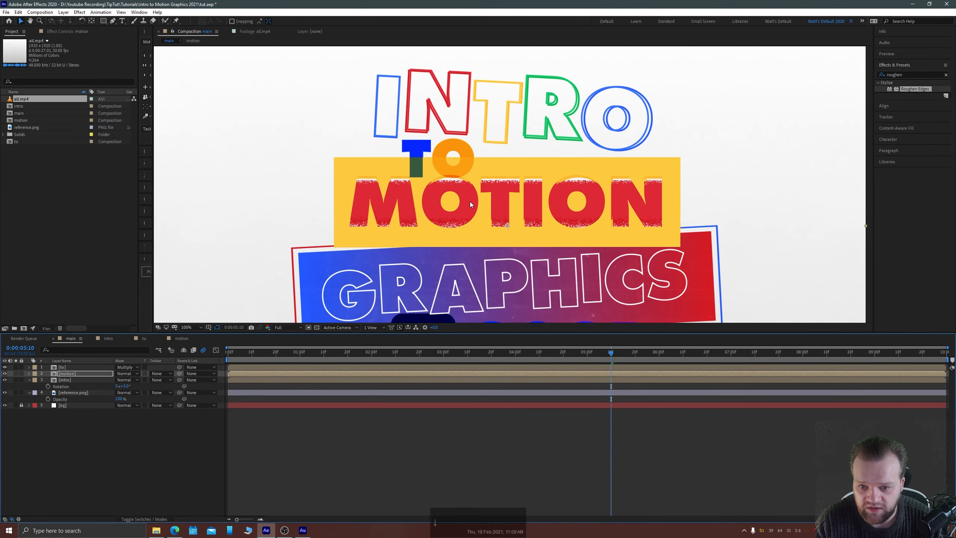
key("Down")
key("Down")
key("Down")
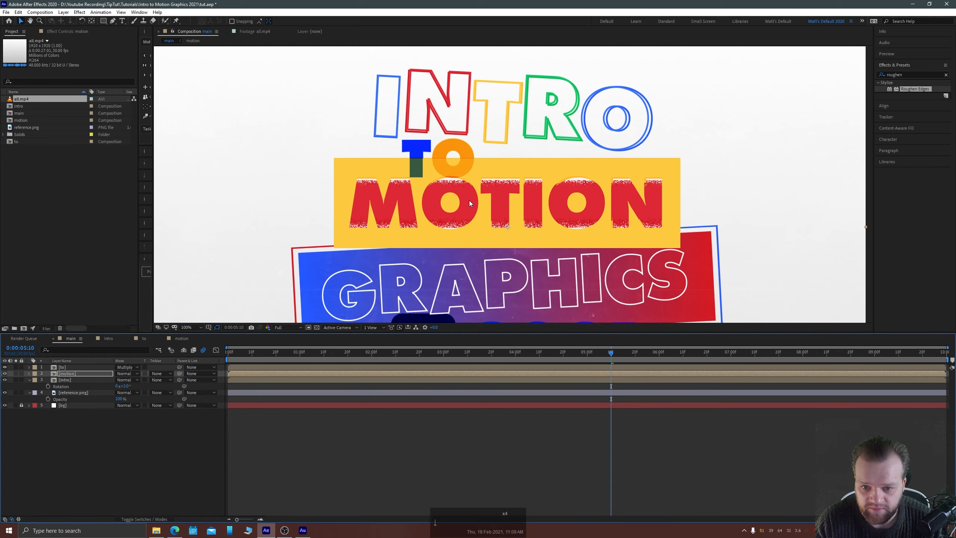
key("Up")
key("Up")
scroll(471, 204, "down", 2)
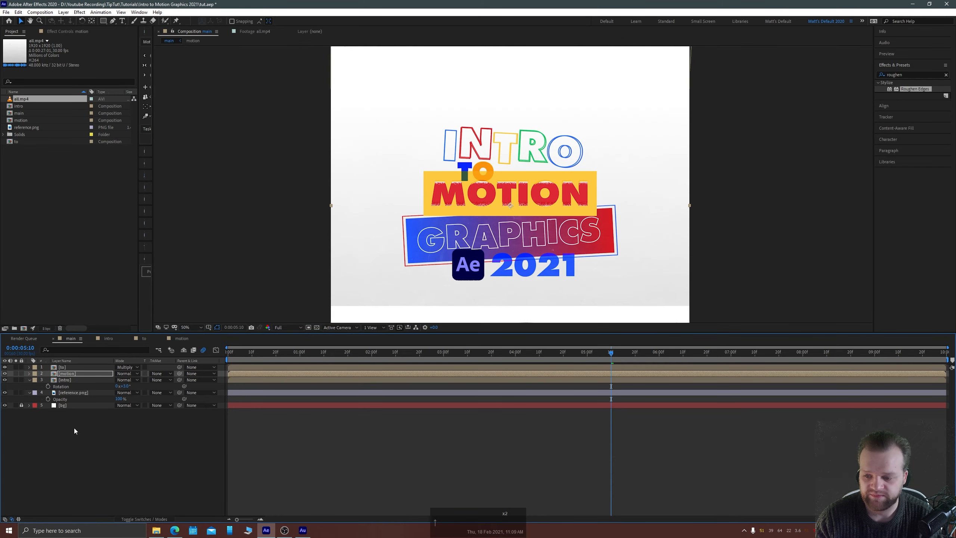
Deselect the motion layer, hide the reference.png layer and preview the combined INTRO TO MOTION animation from the first frame
left_click(54, 424)
left_click(5, 393)
left_click_drag(243, 353, 219, 351)
key("space")
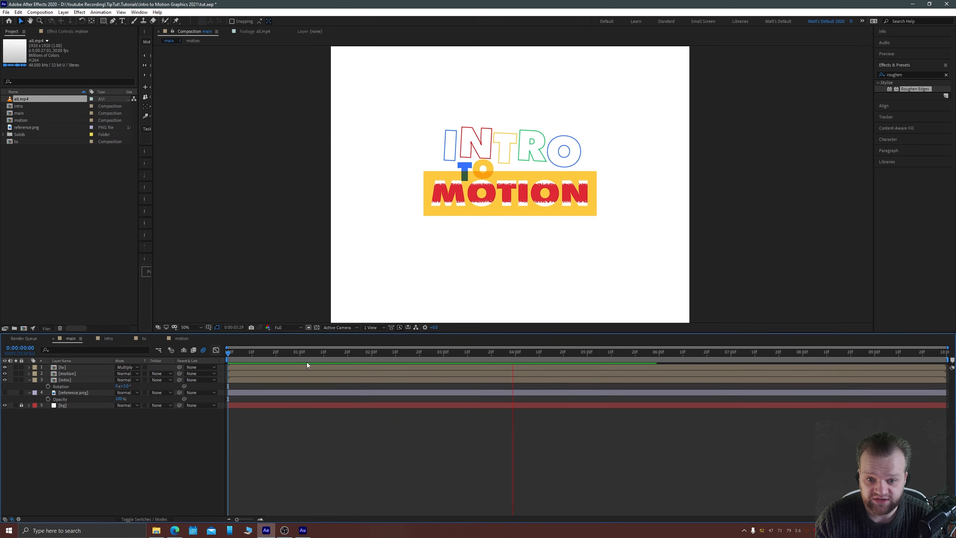
key("space")
key("space")
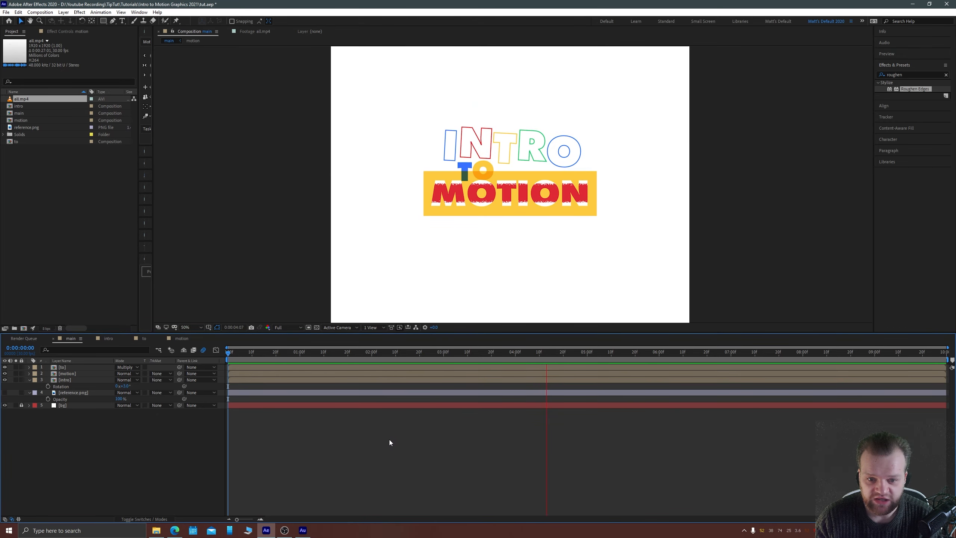
key("space")
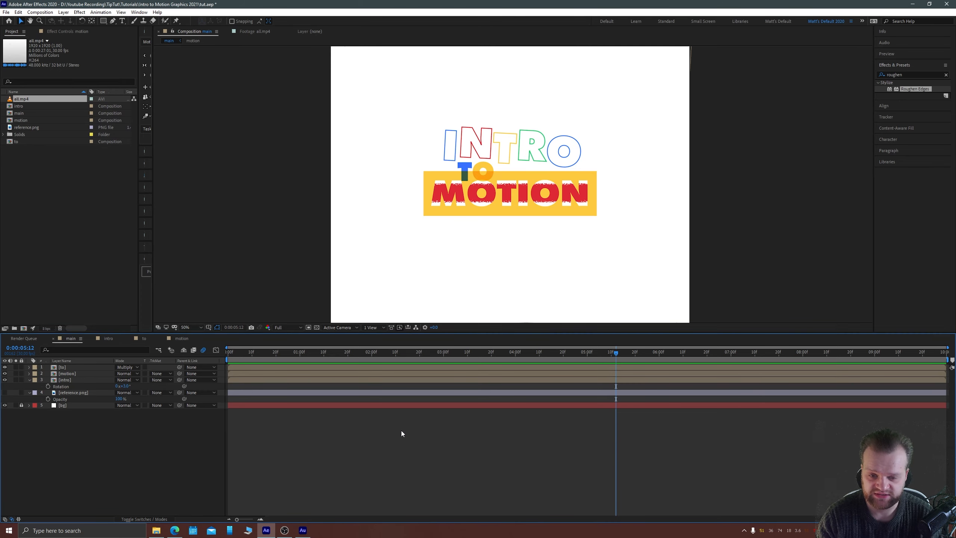
Open the finished reference video and review around 18 to 19 seconds to study how the GRAPHICS title pieces assemble over the MOTION banner
double_click(17, 98)
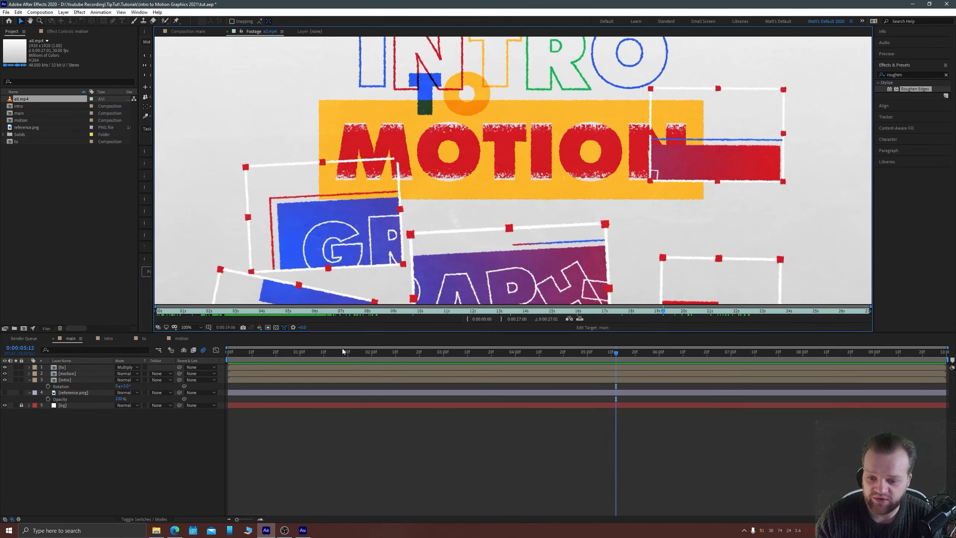
key("space")
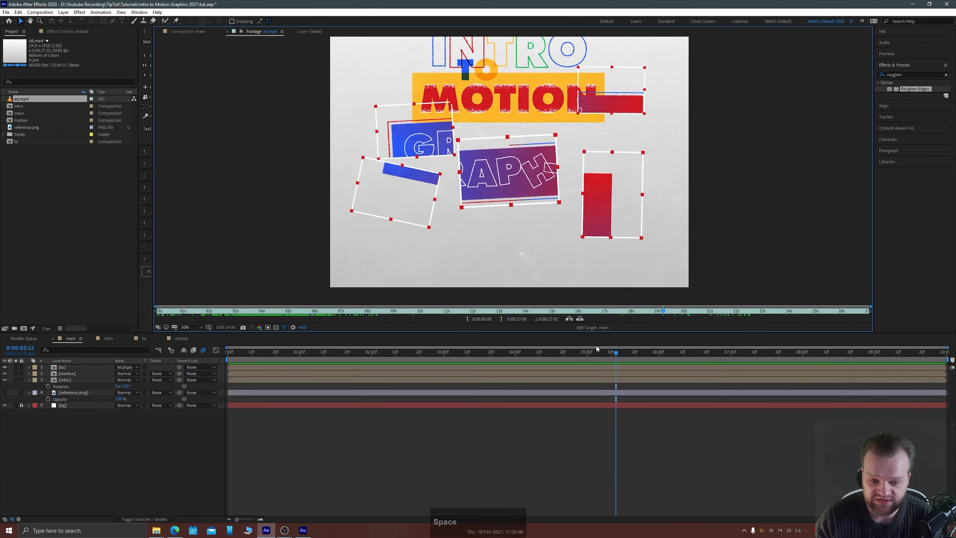
left_click_drag(659, 310, 610, 304)
left_click_drag(620, 304, 642, 292)
key("space")
left_click_drag(479, 140, 488, 214)
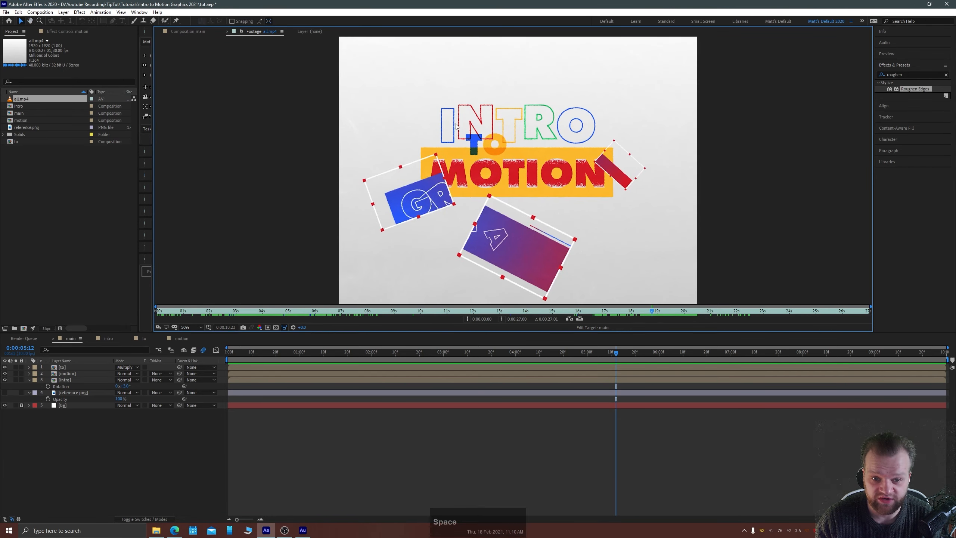
Return to the main composition and replay the title animation from 0:00:00:00 to check the timing of the titles
left_click_drag(617, 353, 640, 356)
left_click(224, 354)
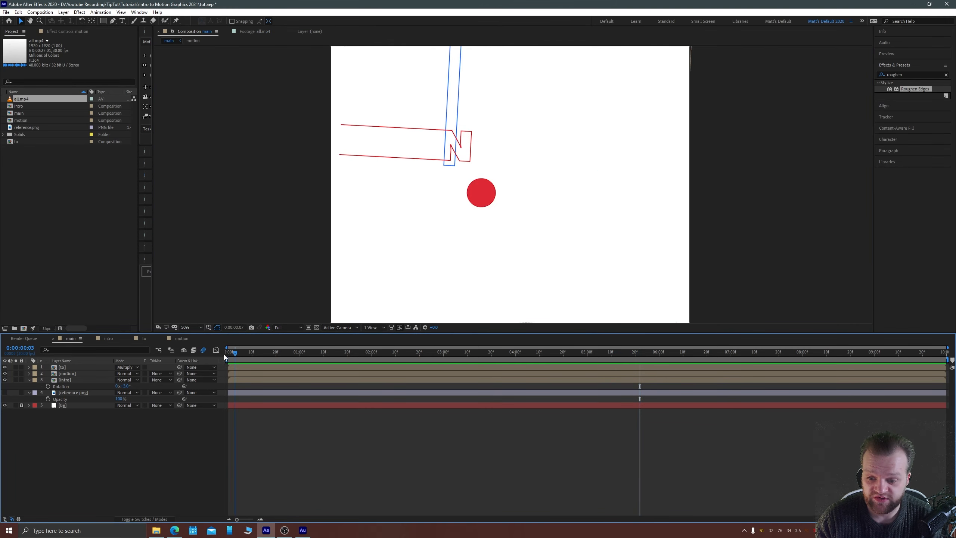
key("space")
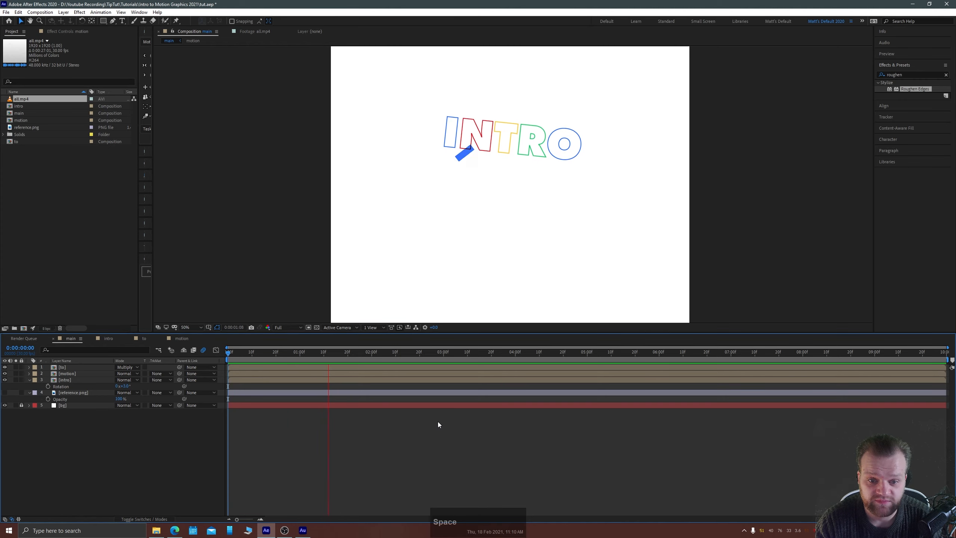